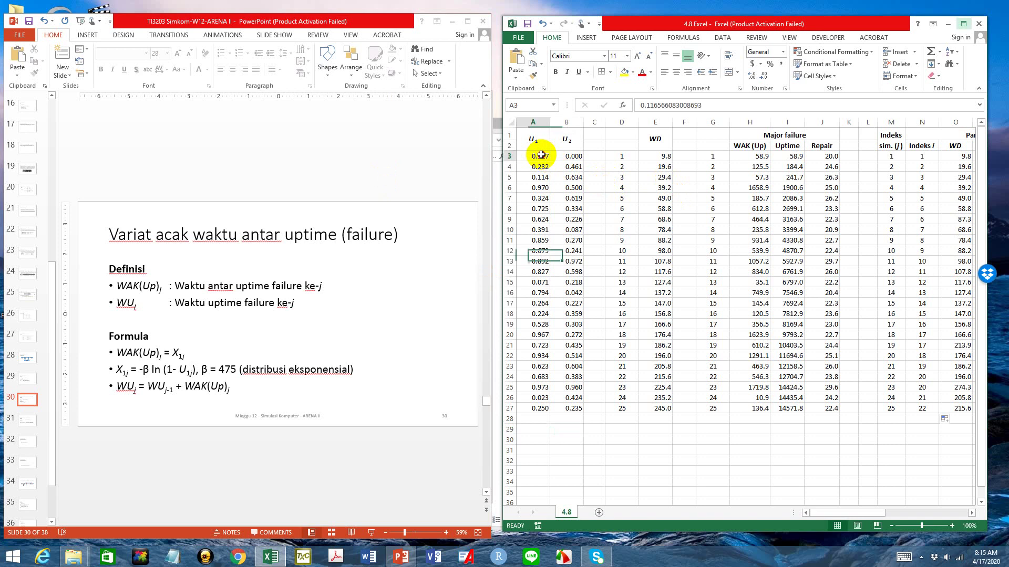
Step: Maximize the workbook window and examine the WAK (Up) formula in H3 together with the cells it references
click(541, 140)
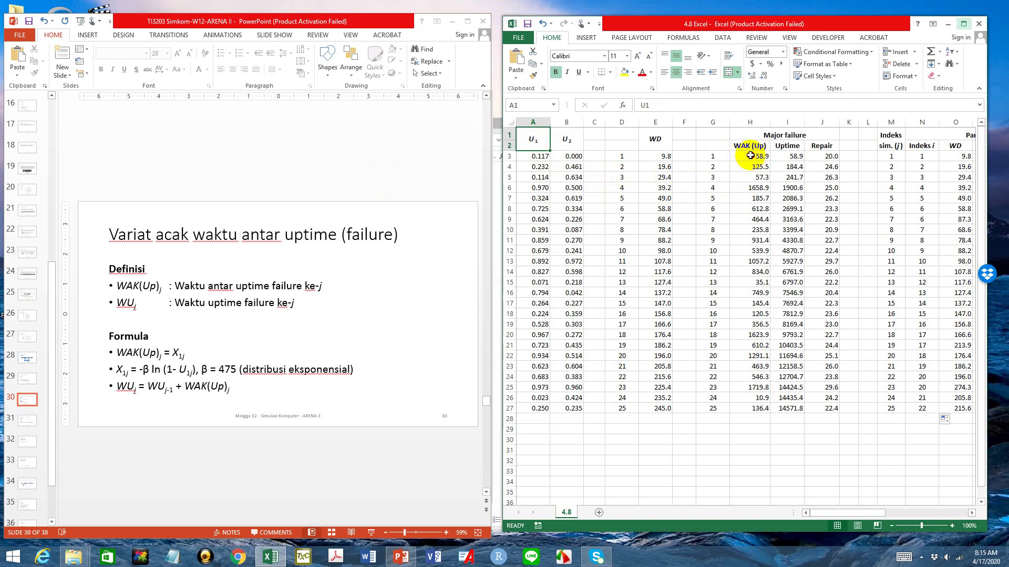
click(732, 159)
click(708, 105)
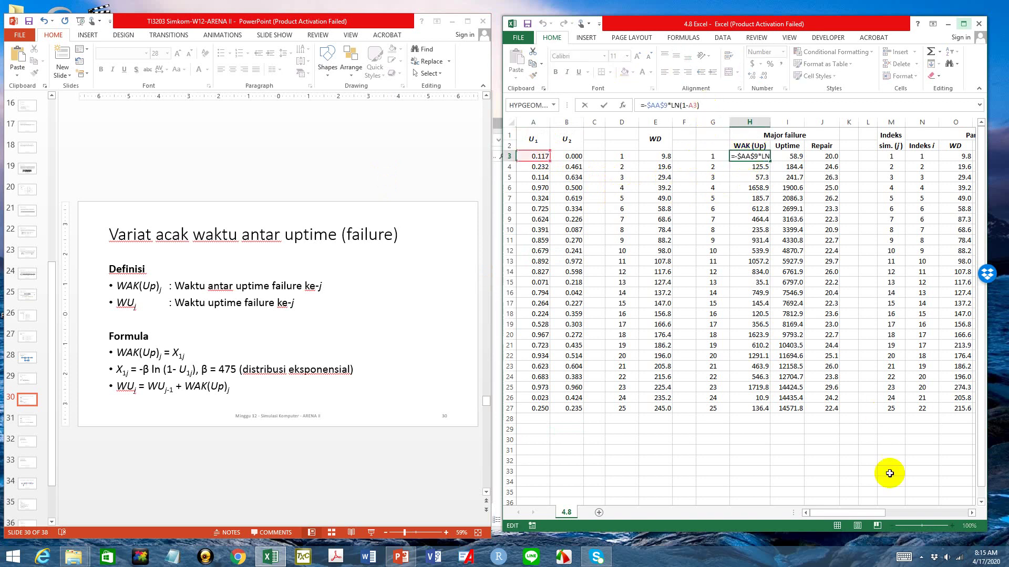
click(963, 24)
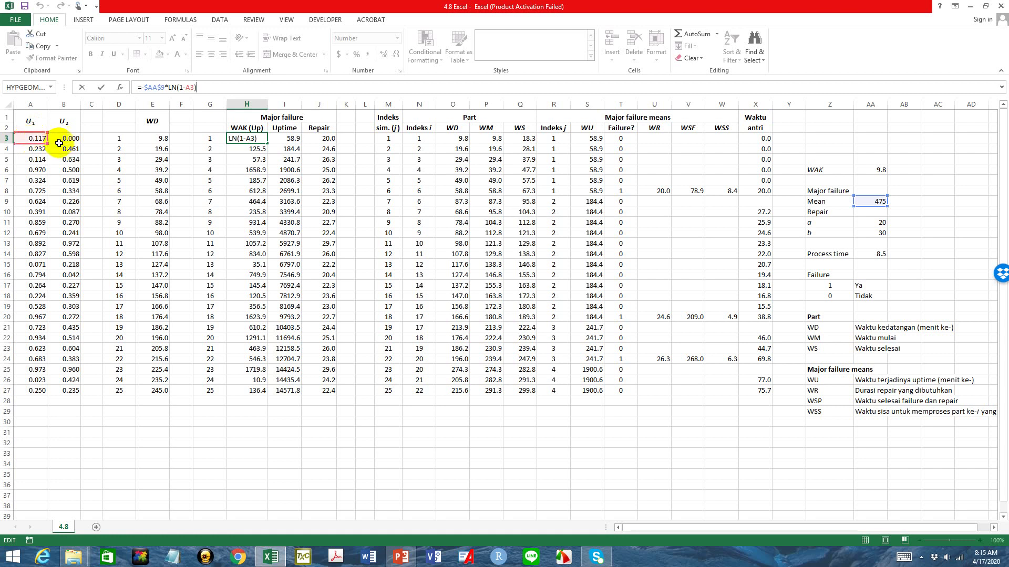
key(ctrl+Return)
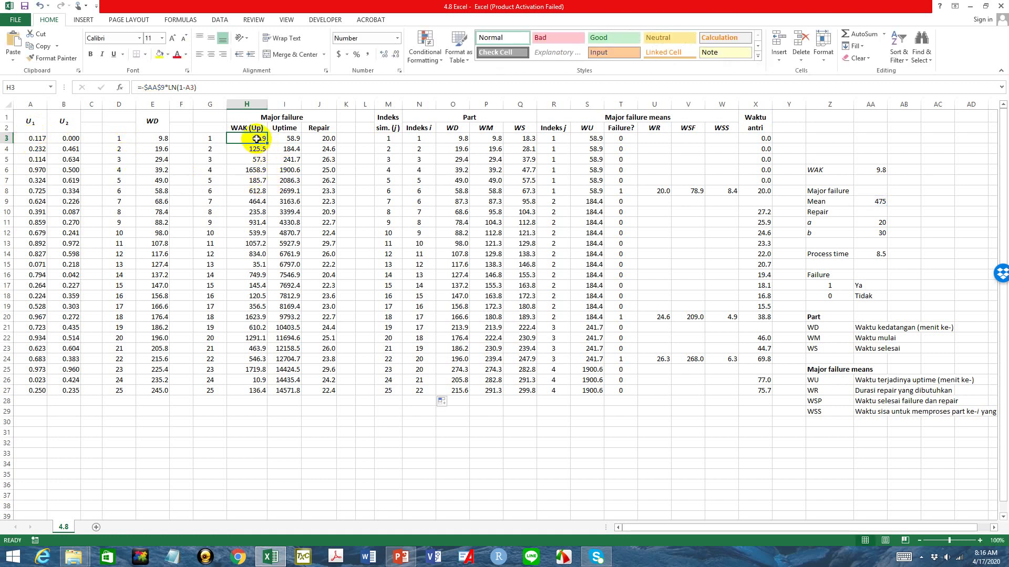
Step: Examine the Uptime formulas in I3 and I4, tracing the cells referenced by I4
click(293, 139)
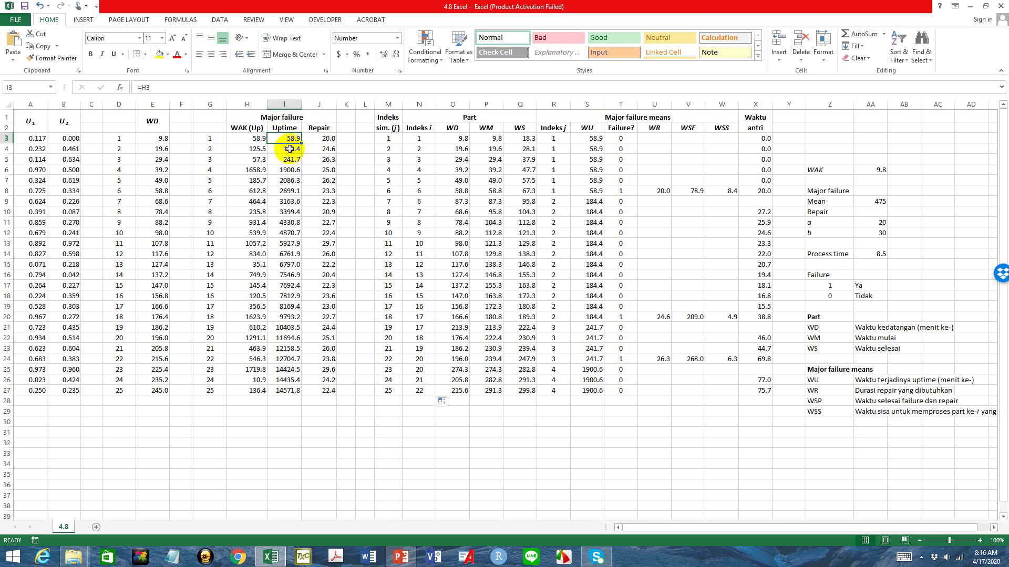
click(289, 149)
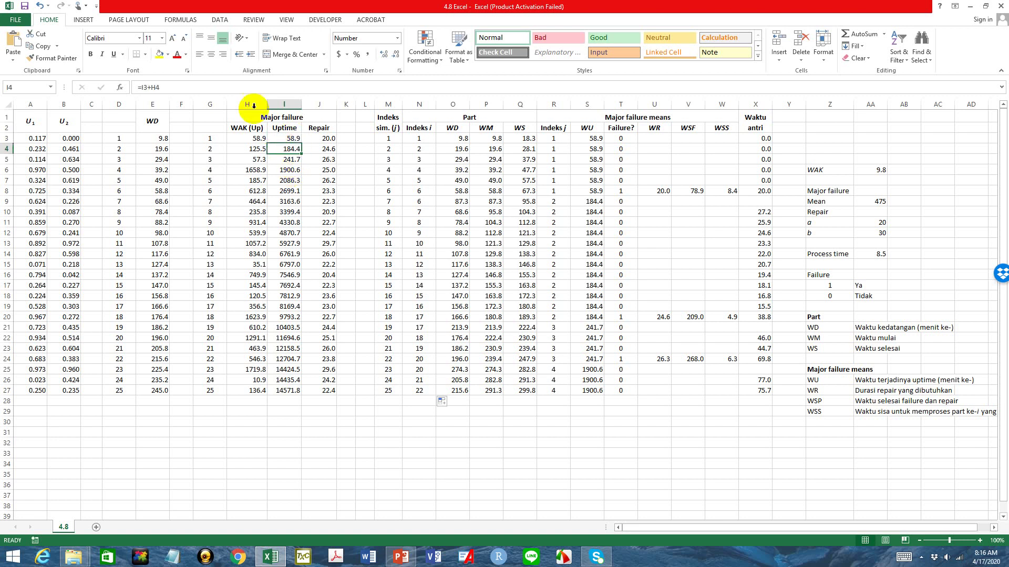
click(253, 85)
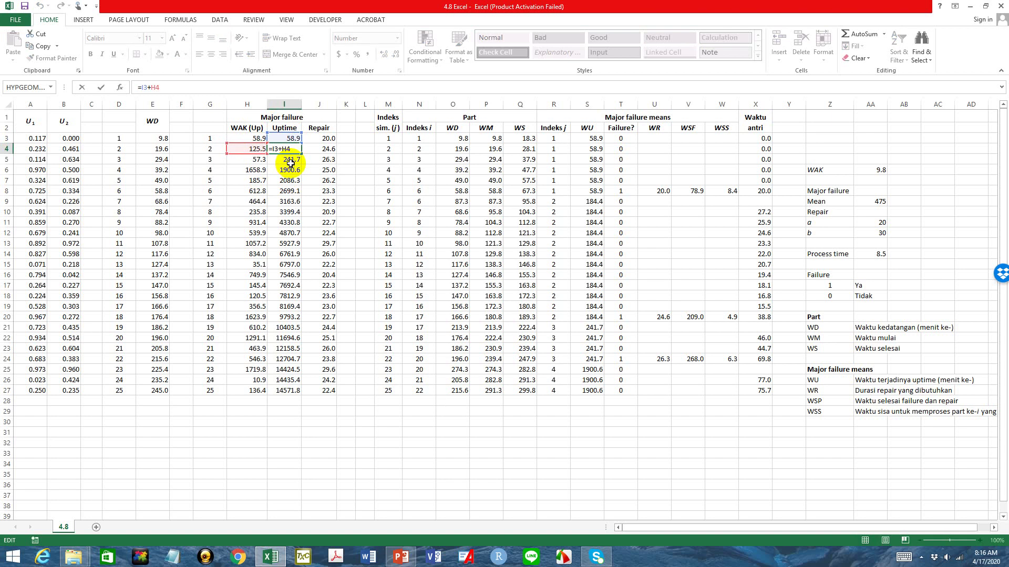
Step: Examine the Repair formula in J3 and trace its references to the a and b parameters and U2
click(326, 139)
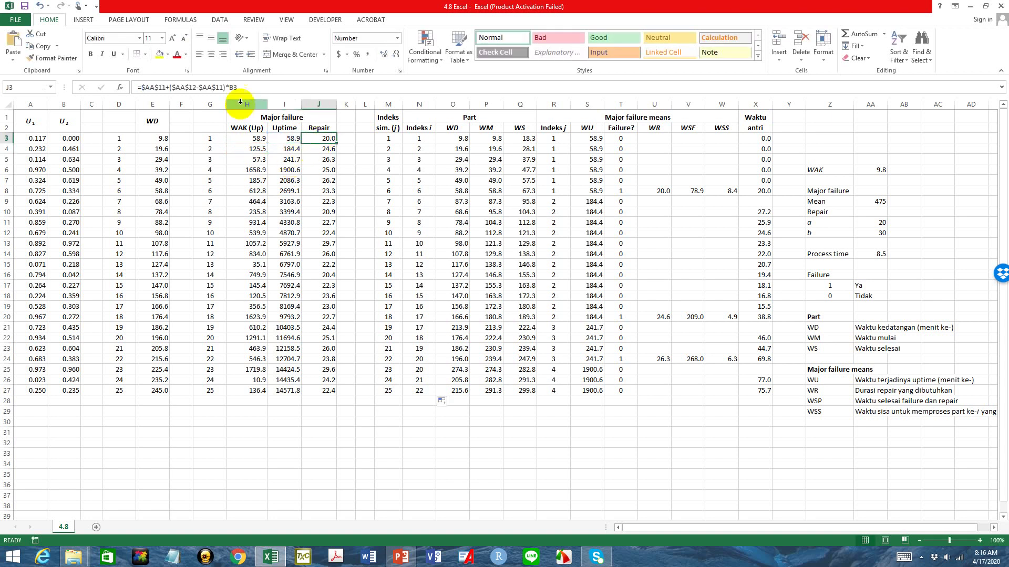
click(247, 86)
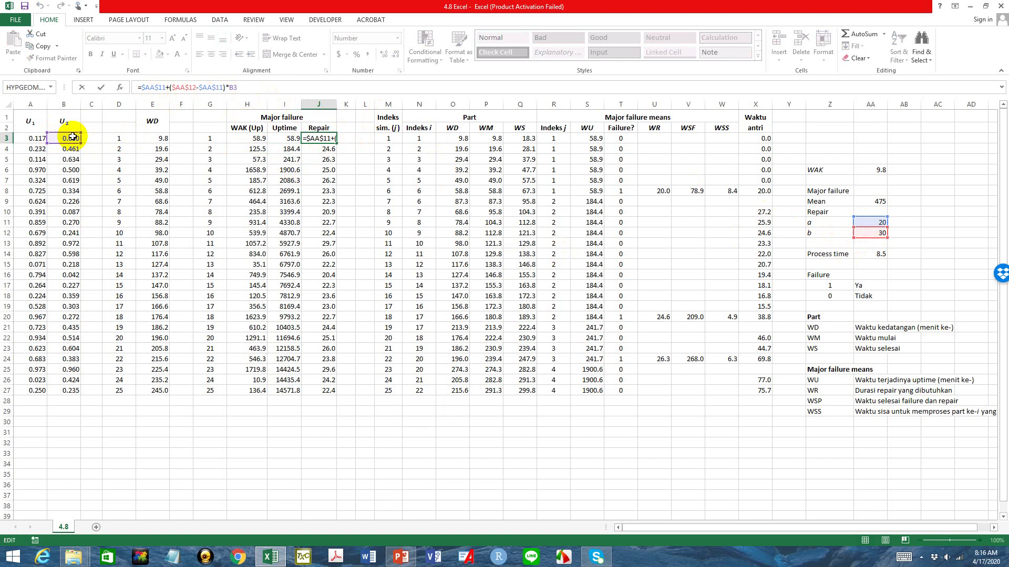
key(ctrl+Return)
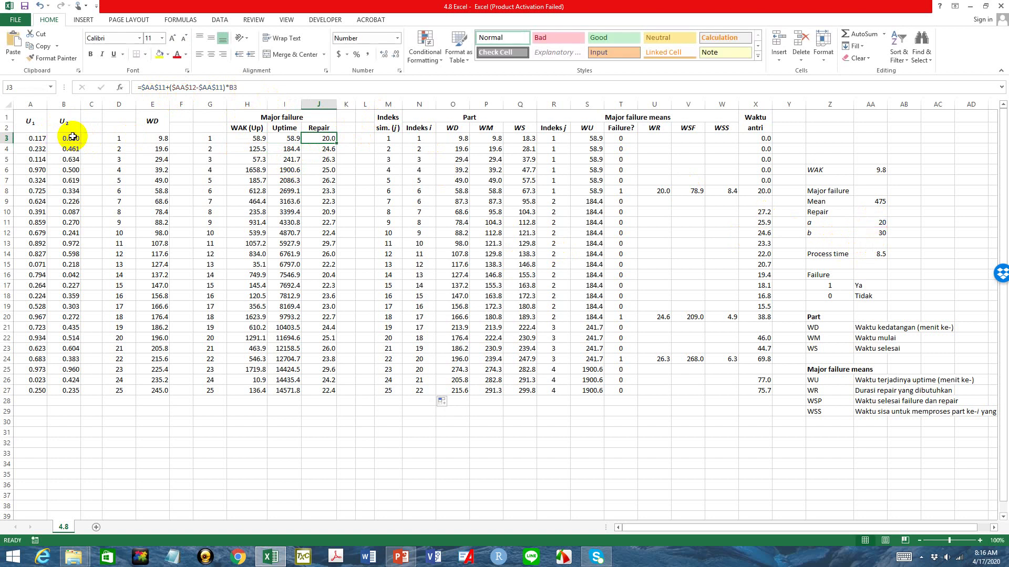
Step: Review the Uptime and Repair cells of the first two failures, I3:J4
click(285, 137)
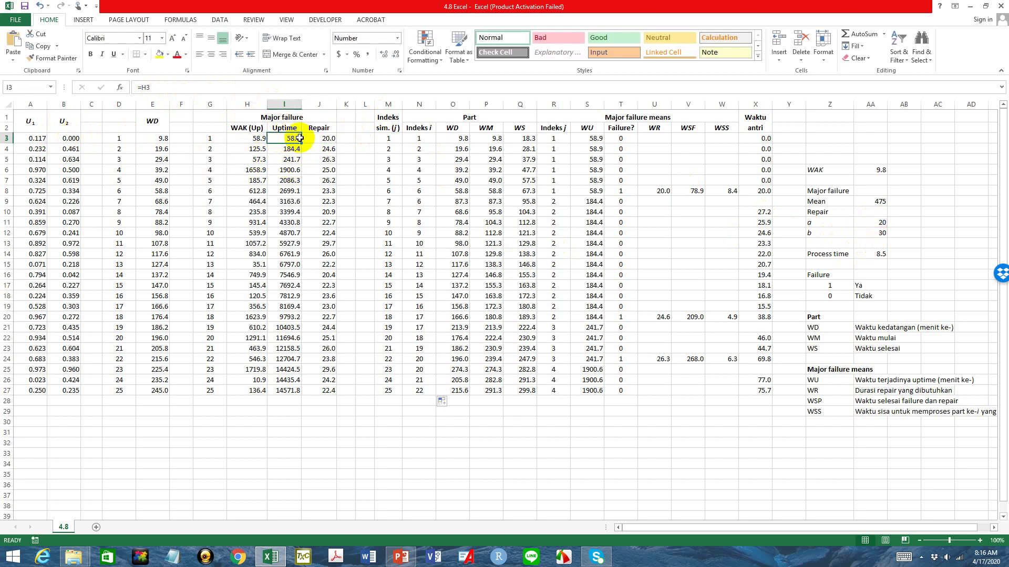
click(318, 139)
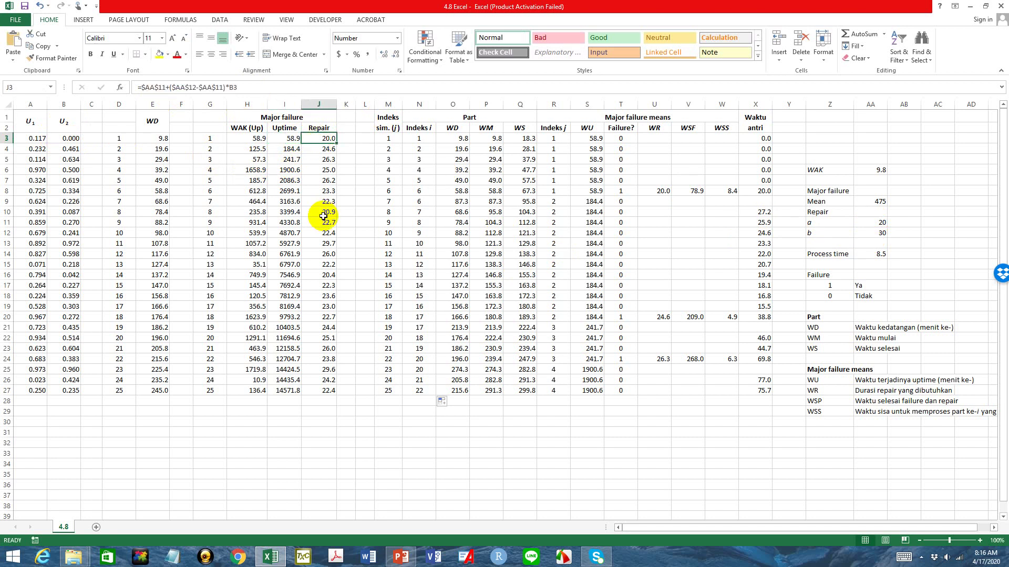
click(288, 150)
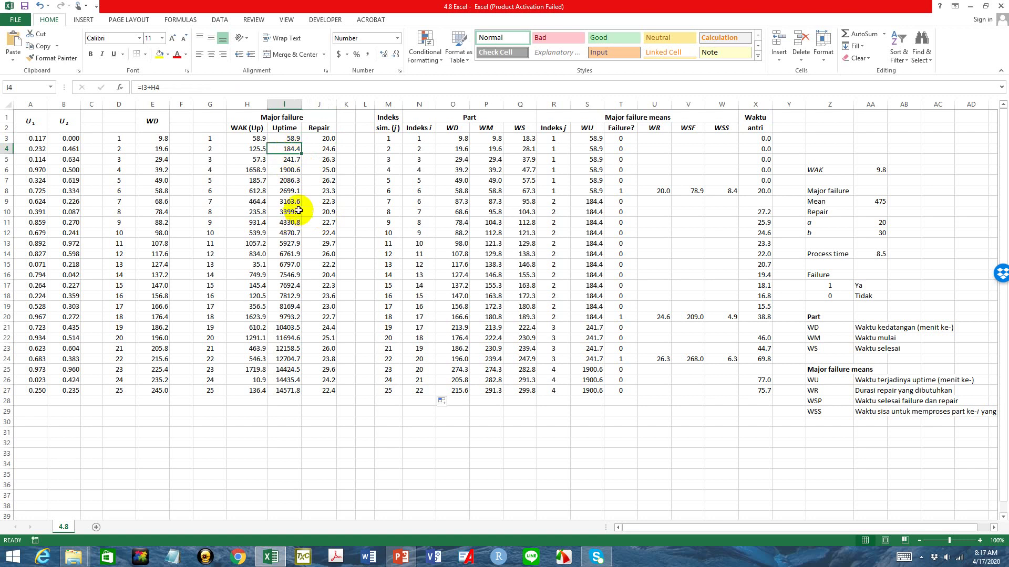
click(327, 149)
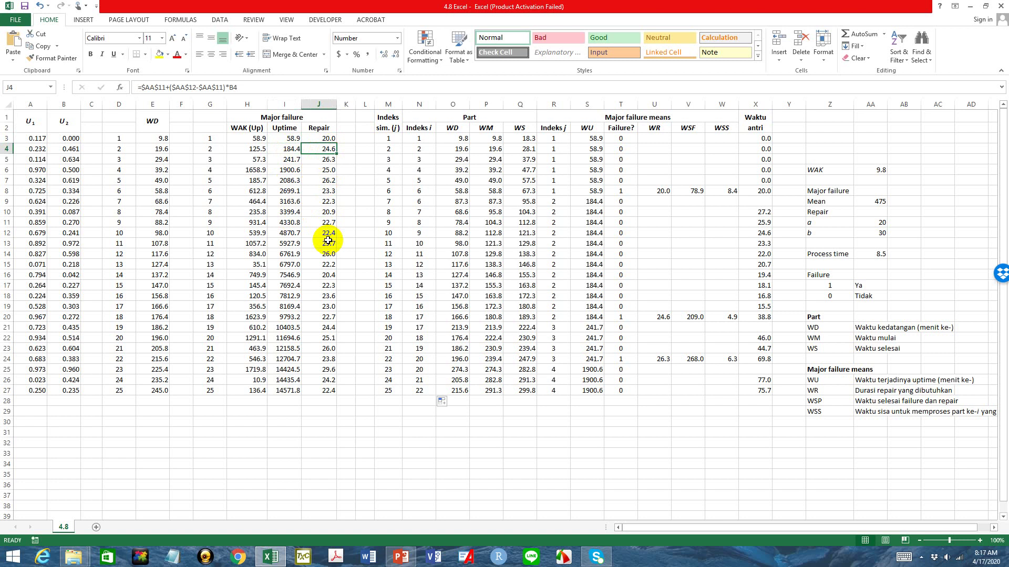
Step: Inspect the WD heading and trace the arrival-time formula in E4 back to its referenced cells
double_click(155, 120)
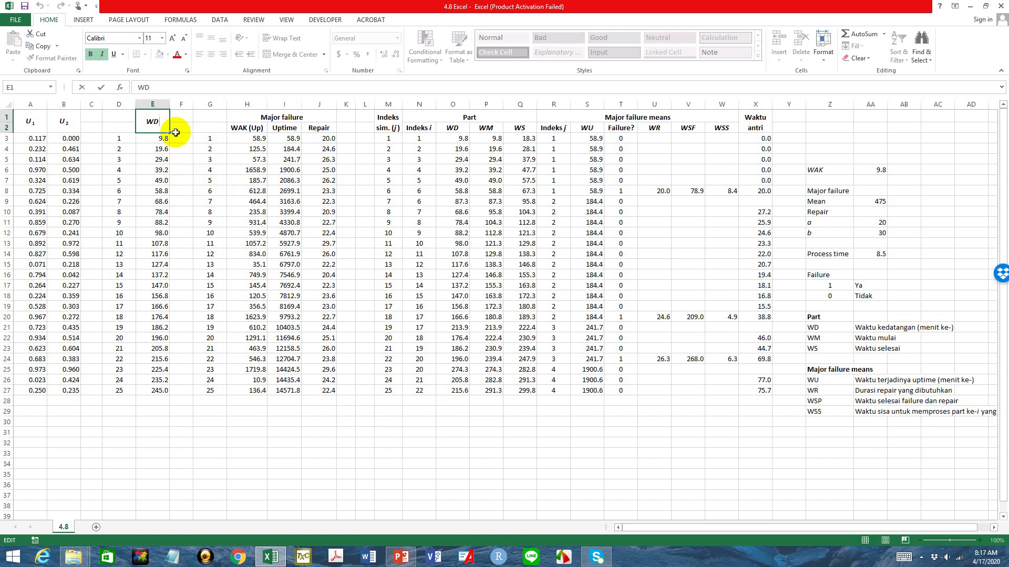
click(190, 192)
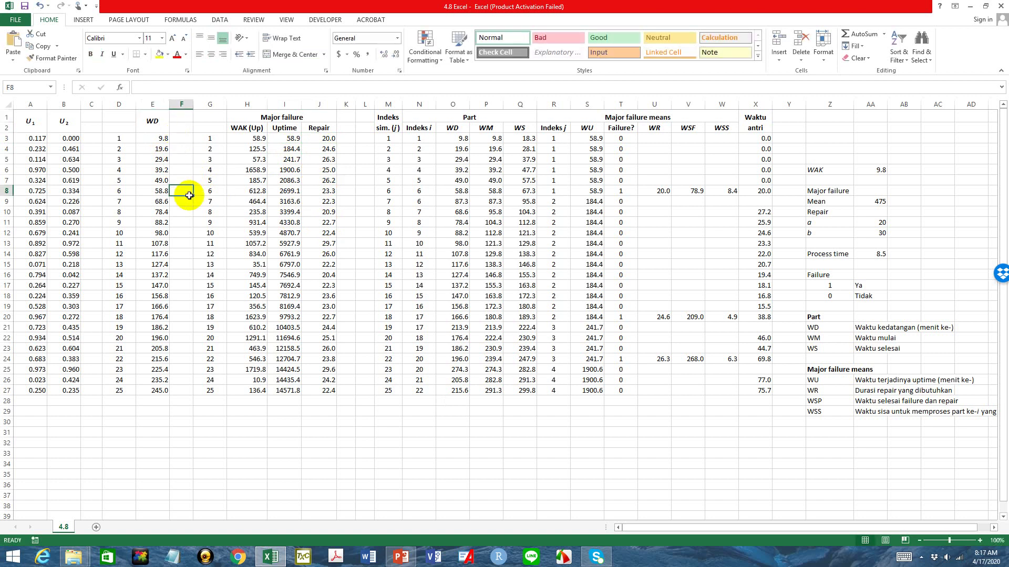
click(161, 139)
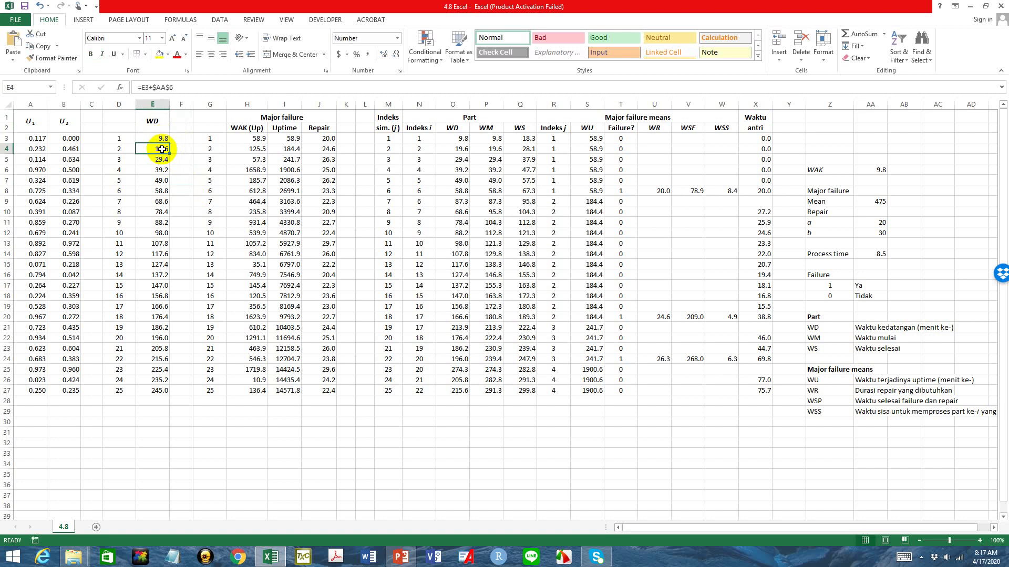
click(163, 152)
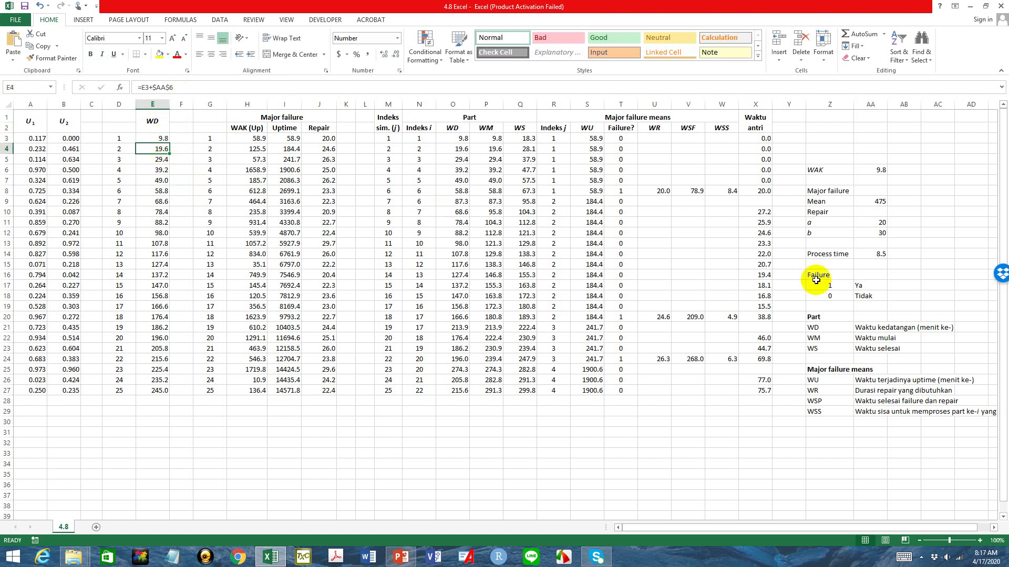
click(192, 87)
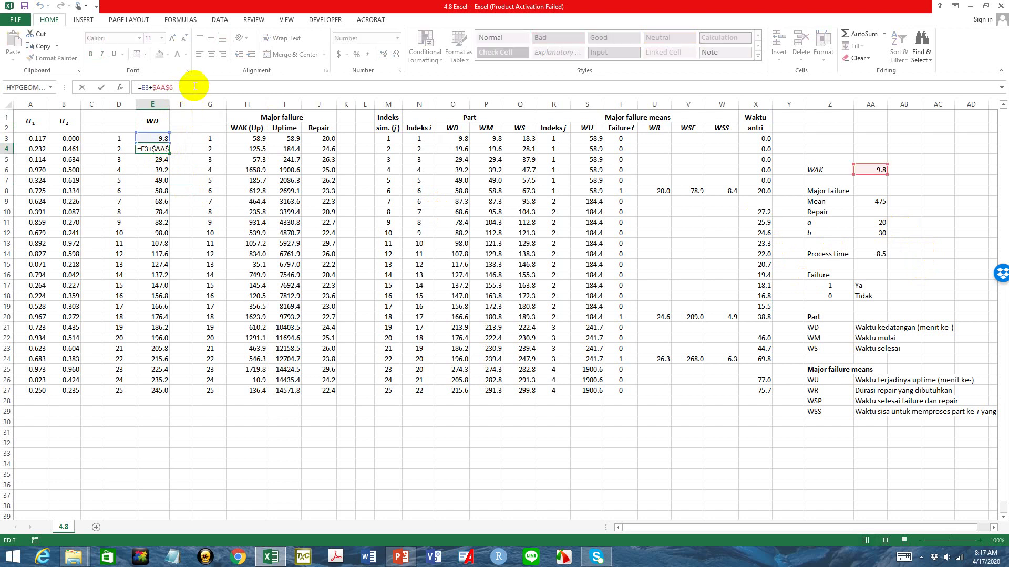
text(`)
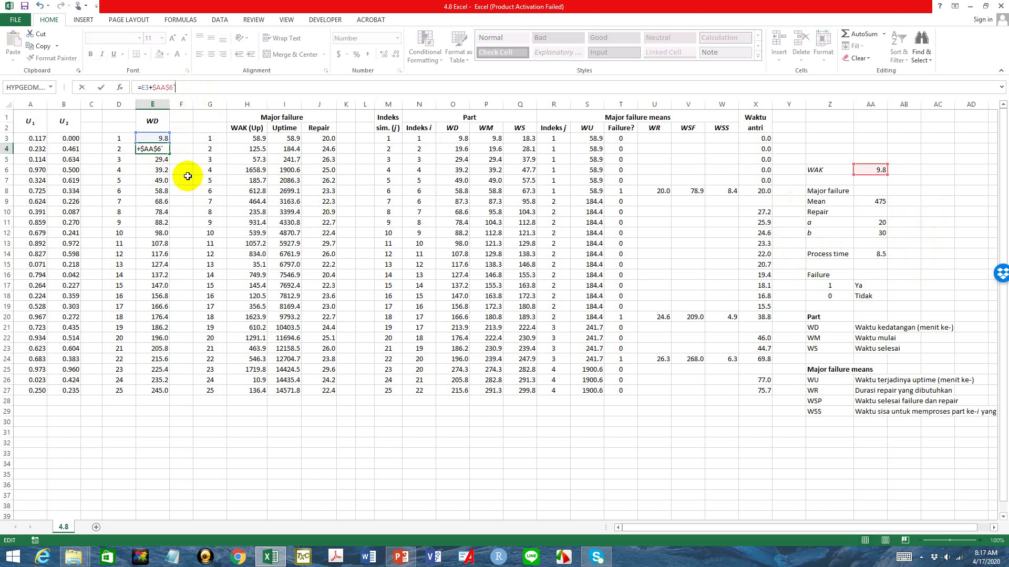
key(Escape)
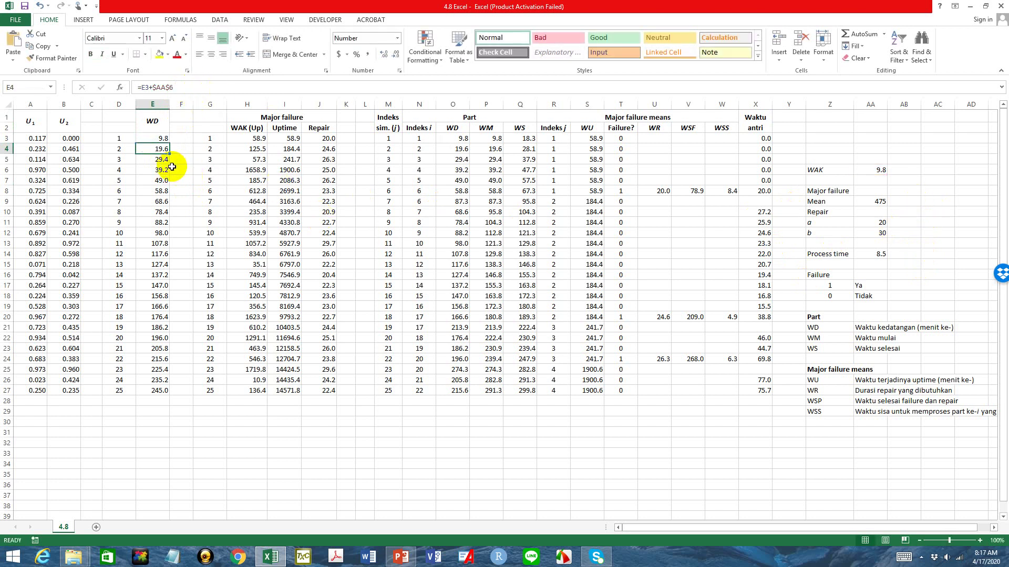
Step: Trace the WD formula in E5 to the previous arrival time and the WAK parameter
click(159, 161)
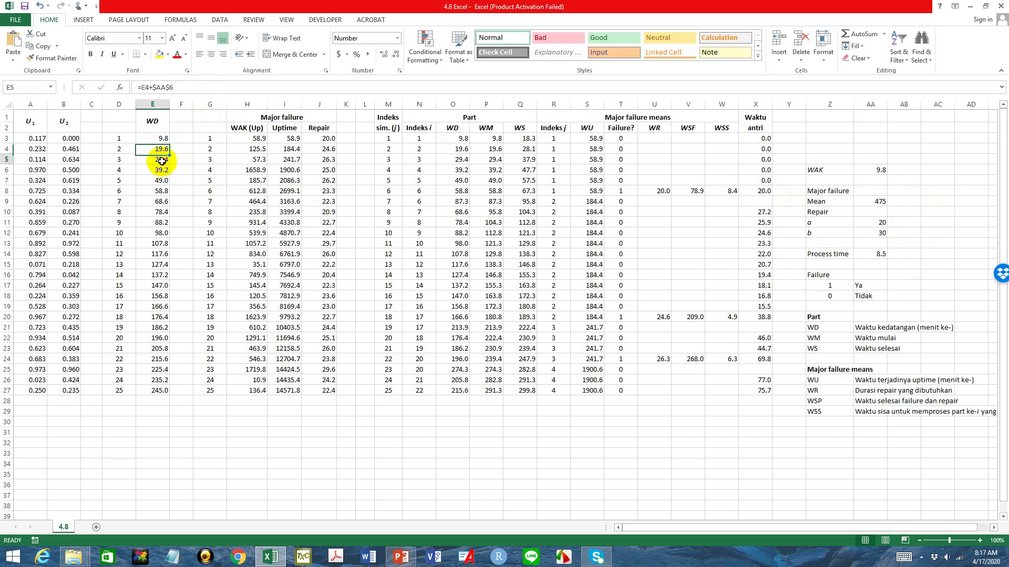
click(192, 88)
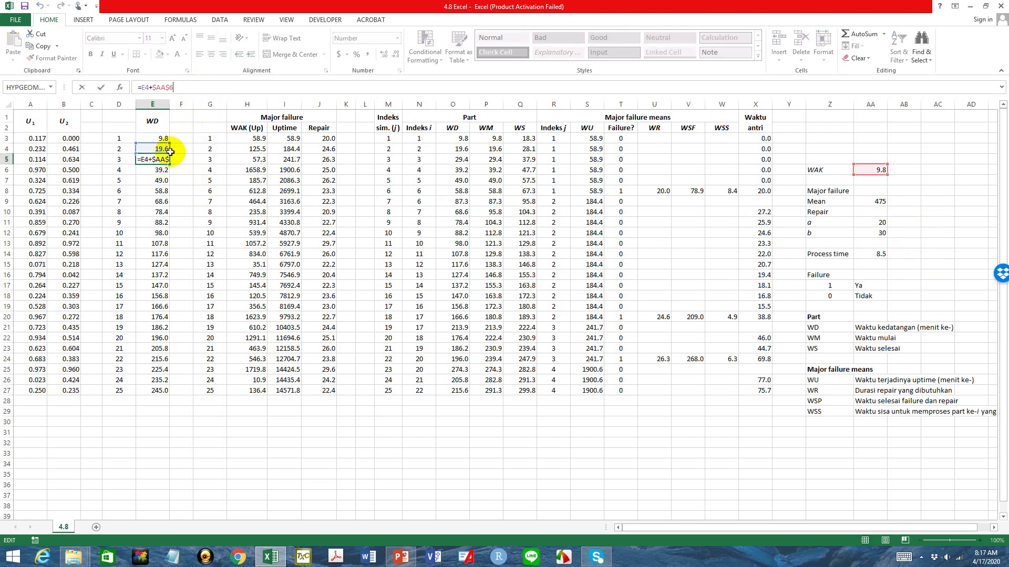
key(Escape)
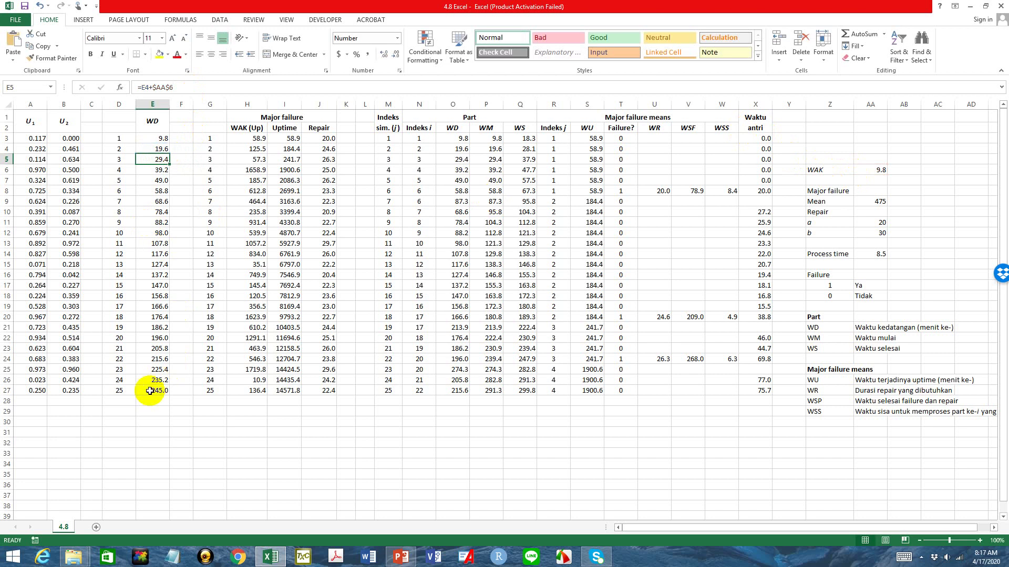
click(300, 415)
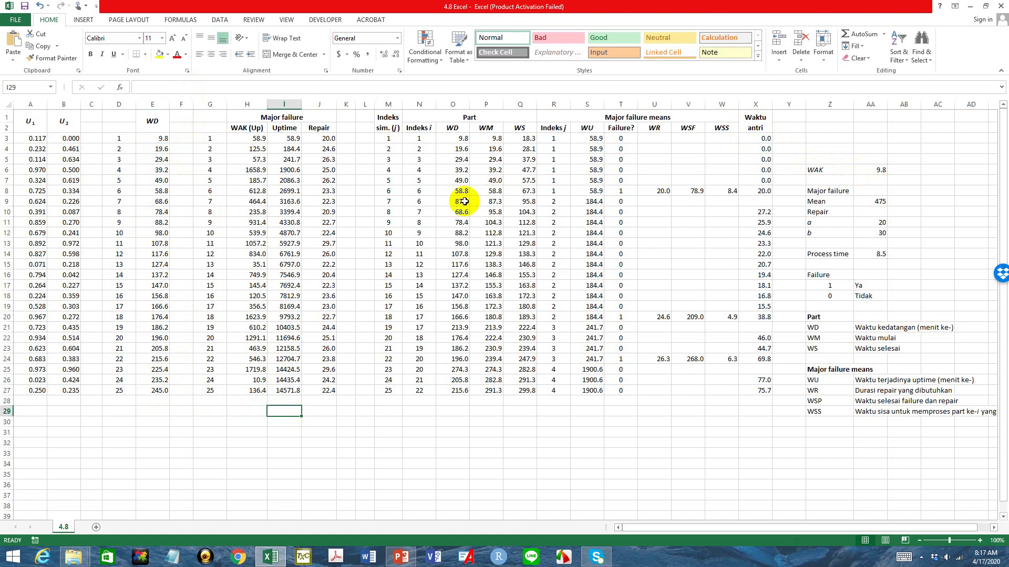
Step: Restore the workbook window beside the slides and change the heading in M1 to "Indeks sim. (k)"
click(984, 7)
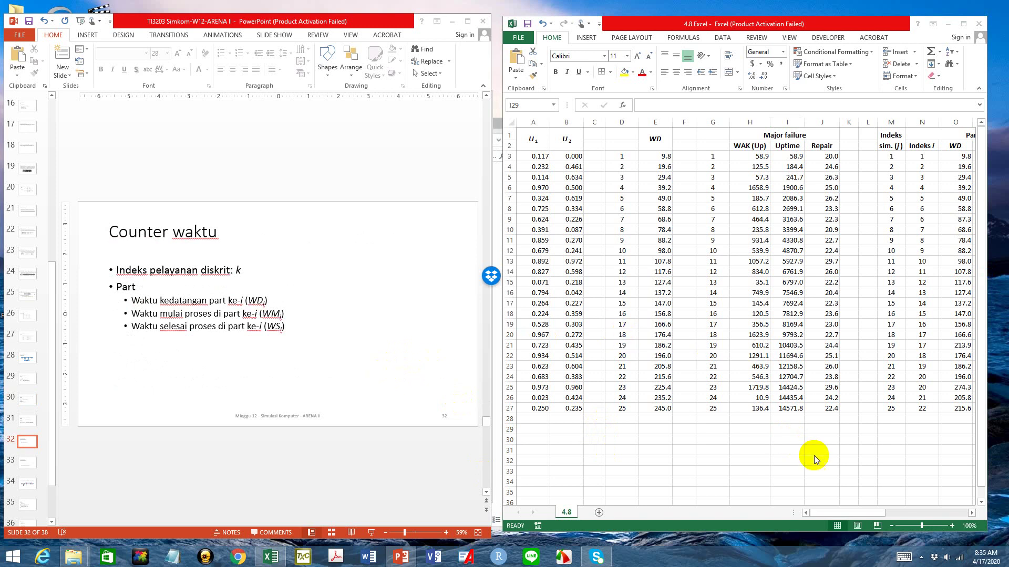
drag(838, 512, 866, 517)
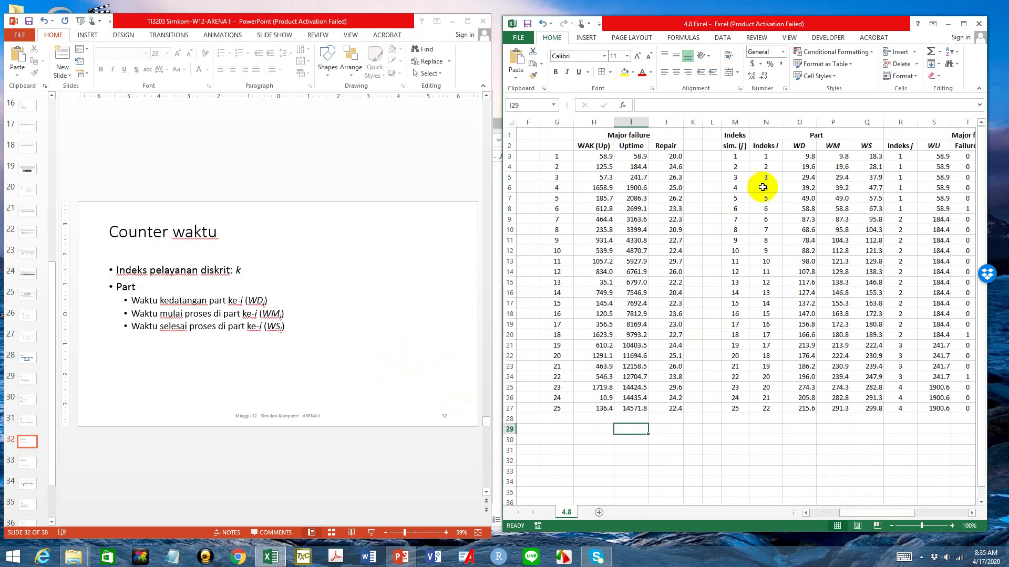
click(735, 139)
drag(687, 107, 683, 106)
text(k)
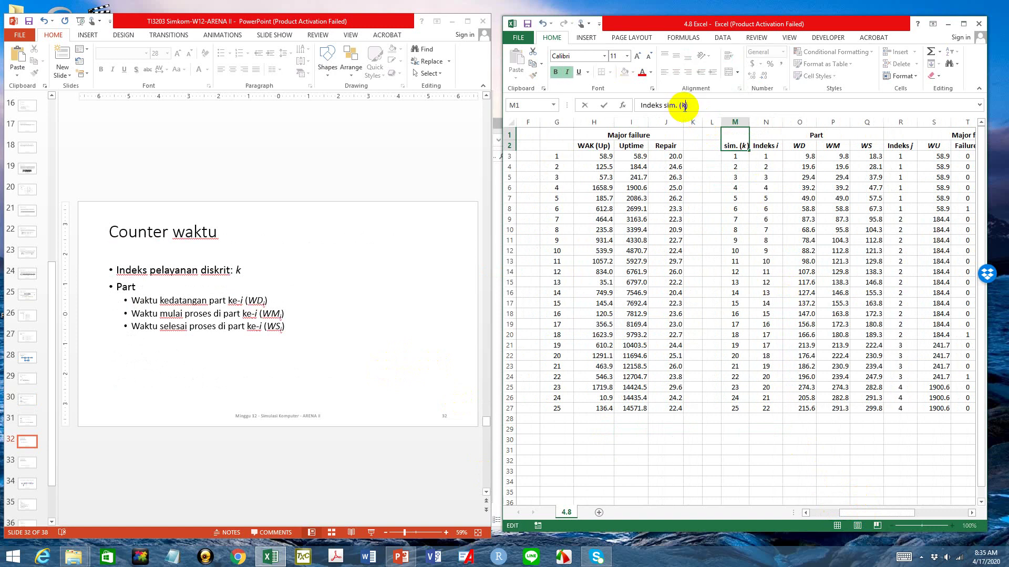
key(Return)
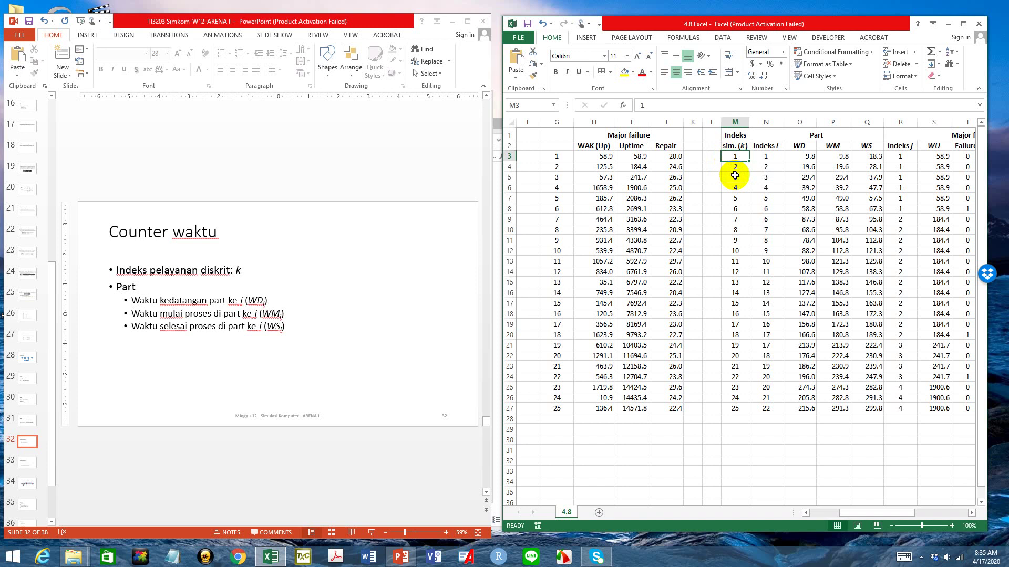
Step: Walk down the simulation index column M from the first index to the last in M27
key(Down)
key(Down)
key(Down)
key(Down)
key(Down)
key(Down)
key(Down)
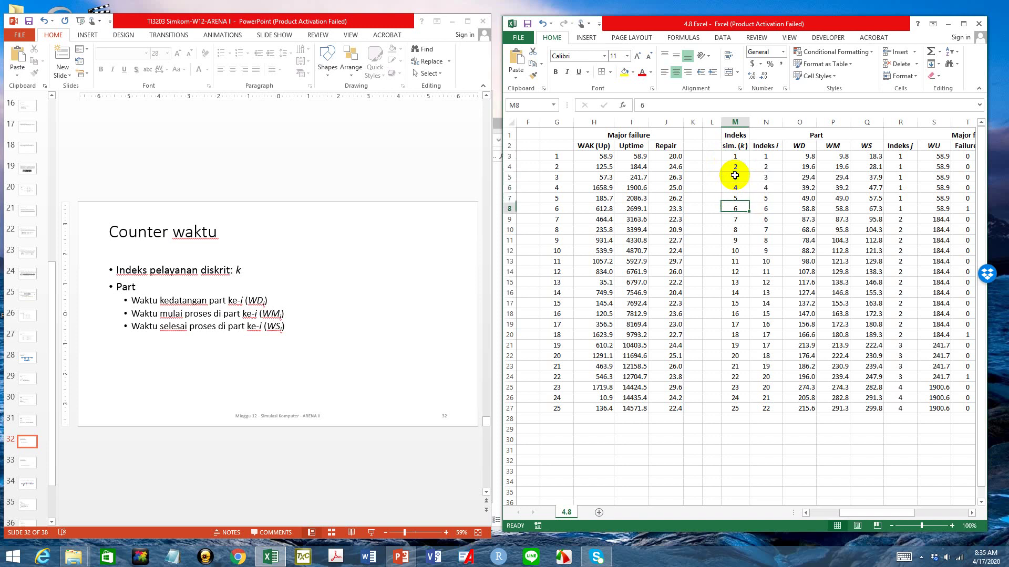
key(Down)
key(Down)
key(Down)
key(Down)
key(Down)
key(Down)
key(Down)
key(Down)
key(Down)
key(Down)
key(Down)
key(Down)
key(Down)
key(Down)
key(Down)
key(Down)
key(Down)
key(Down)
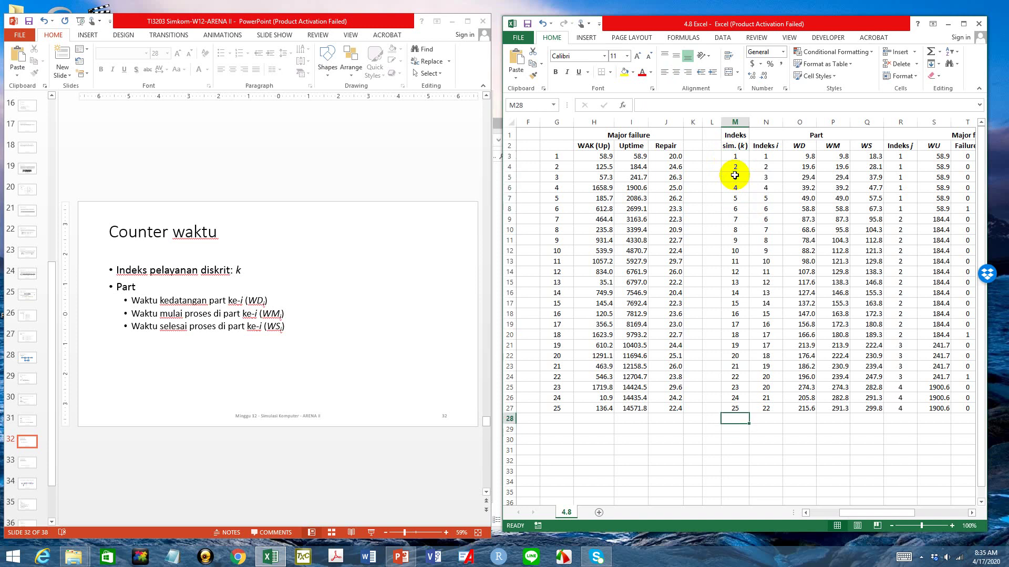
key(Up)
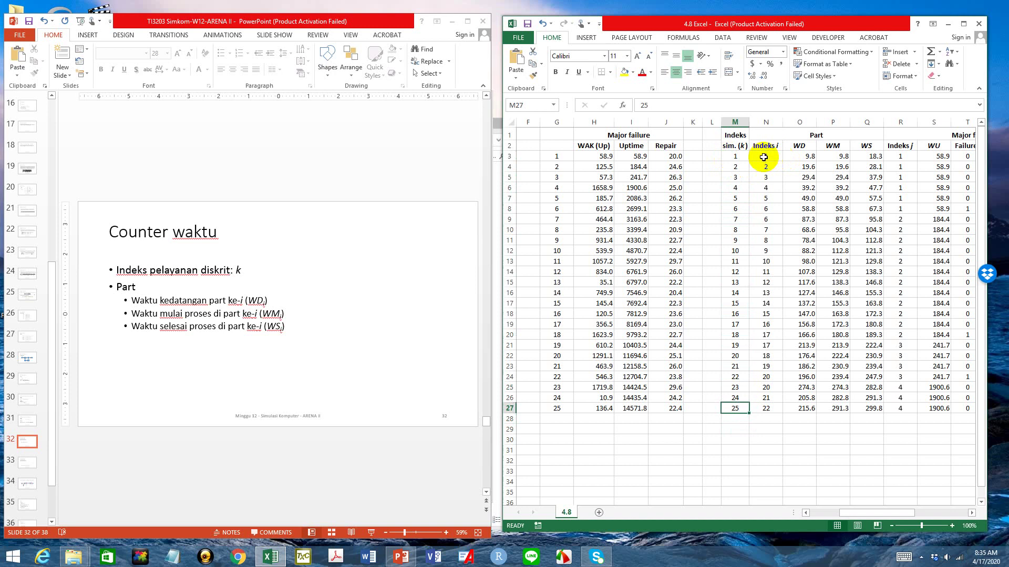
Step: Select the first simulation row, M3:W3, and review its Part and Major failure means columns
drag(736, 157, 894, 155)
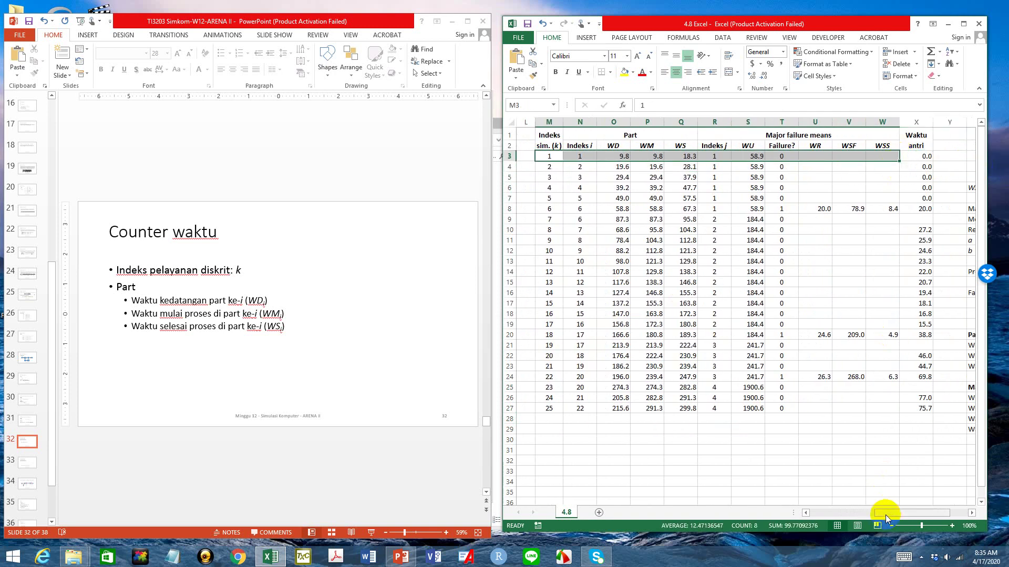
drag(887, 514, 854, 514)
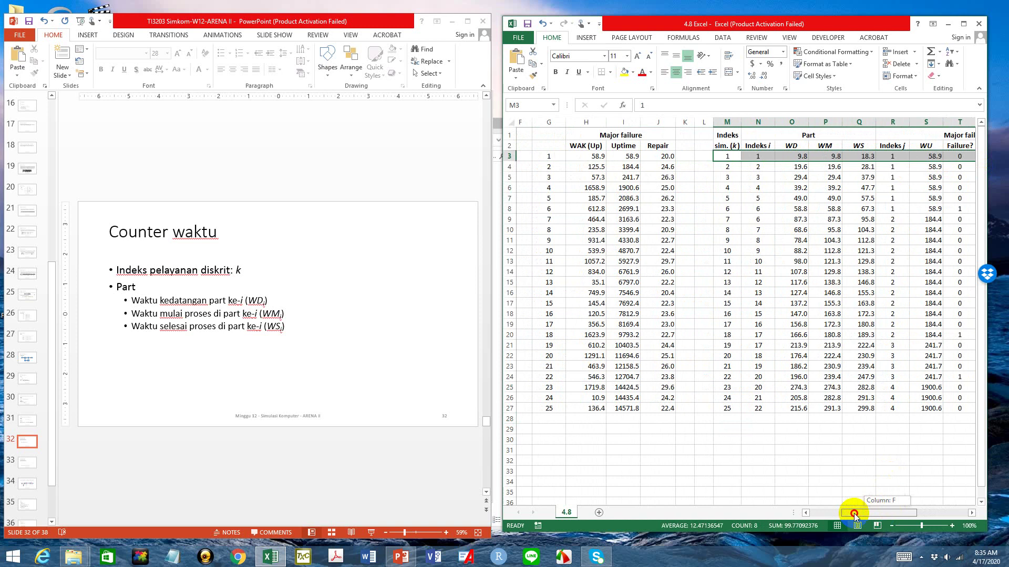
drag(853, 514, 864, 514)
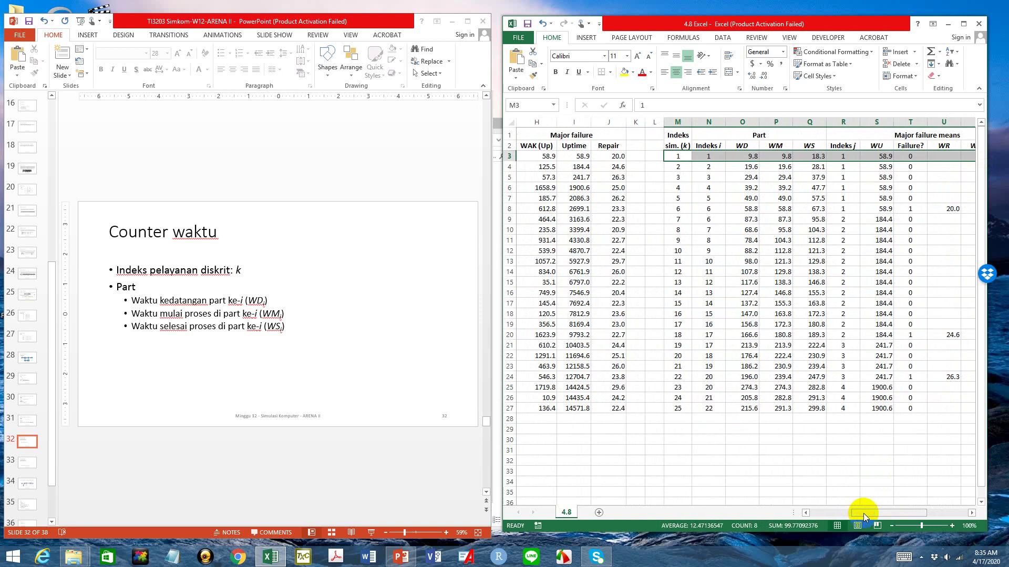
Step: Compare the first simulation indices in column M with the part index i range N3:N27
click(685, 165)
click(681, 185)
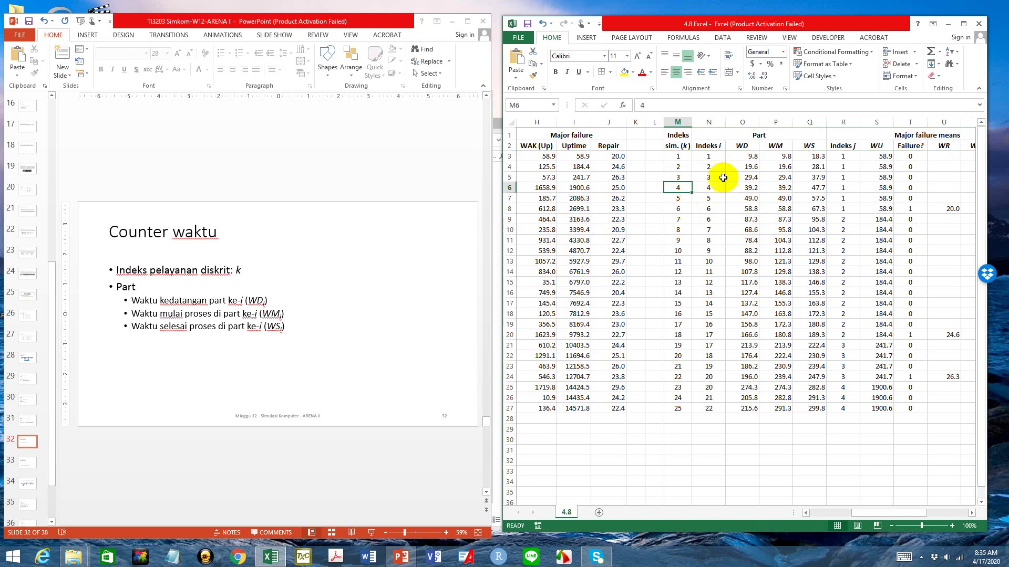
drag(712, 158, 718, 410)
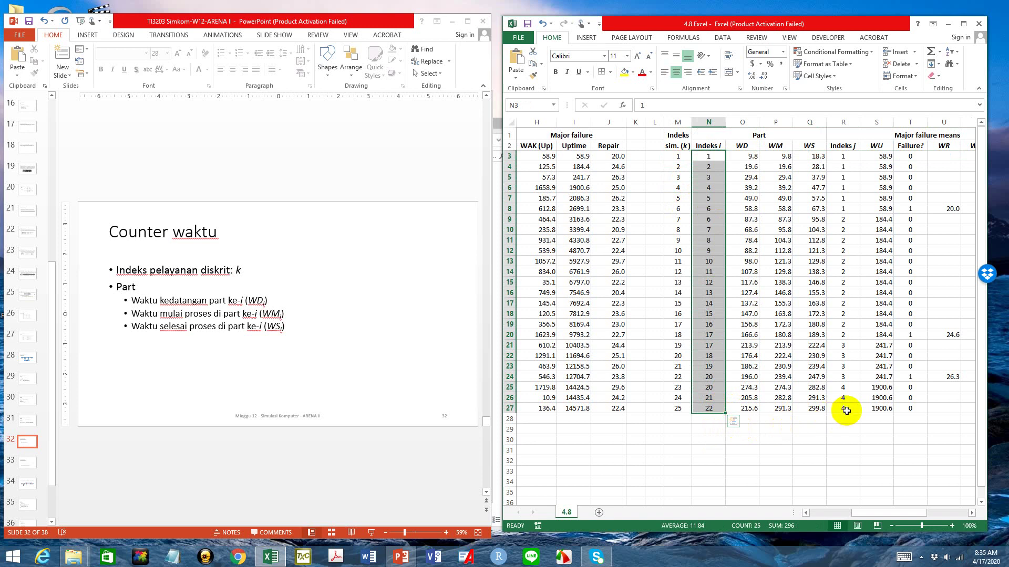
Step: Check the failure index j in R24 against the Failure? flags in T8, T20 and T24
click(852, 379)
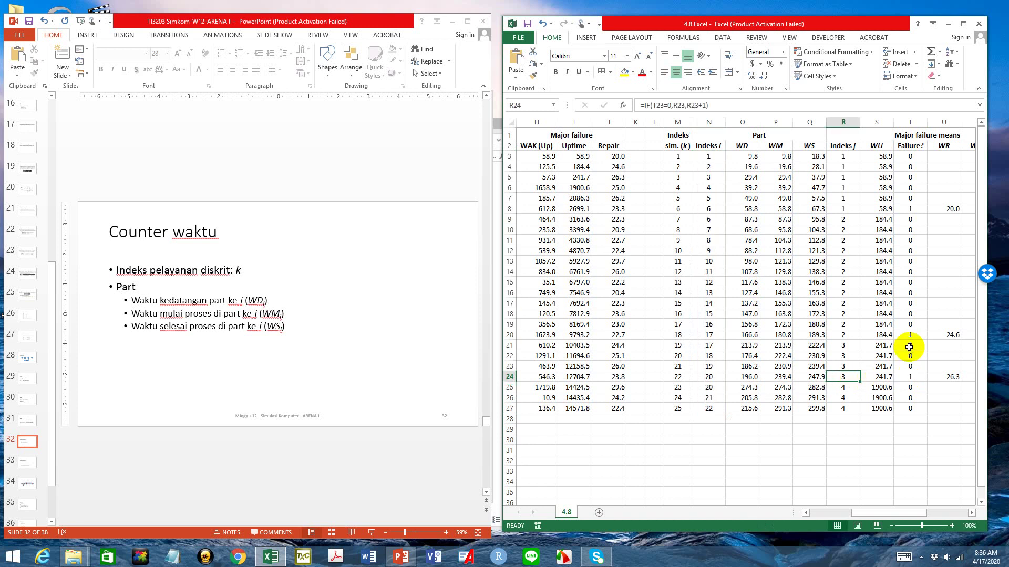
click(912, 208)
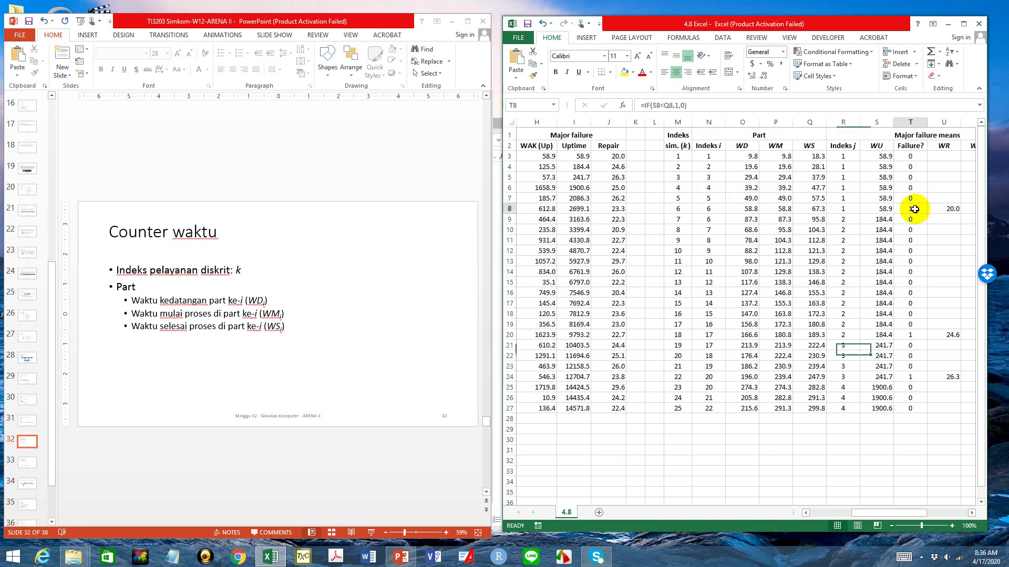
click(911, 336)
click(912, 375)
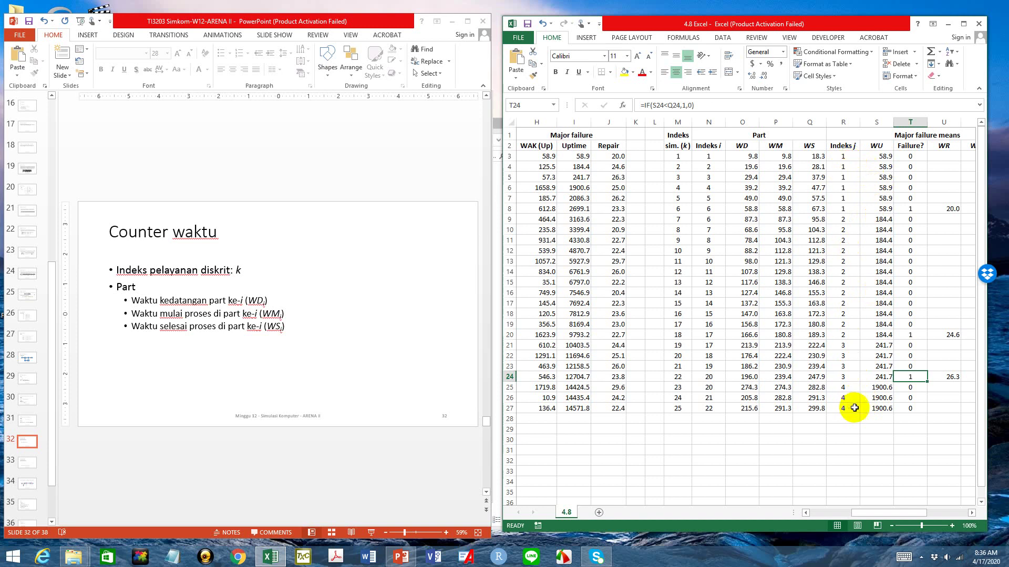
click(914, 210)
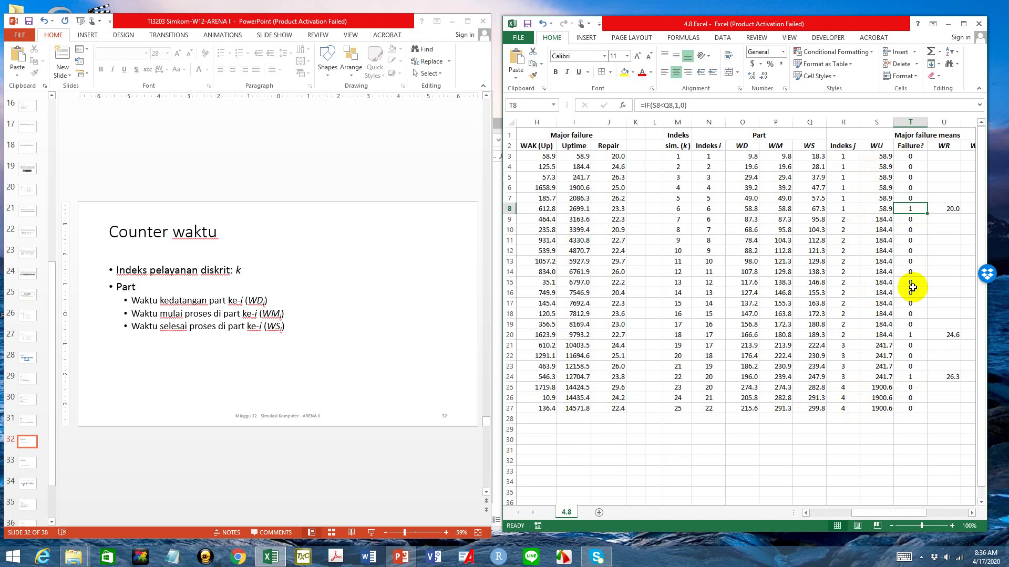
click(910, 334)
click(912, 378)
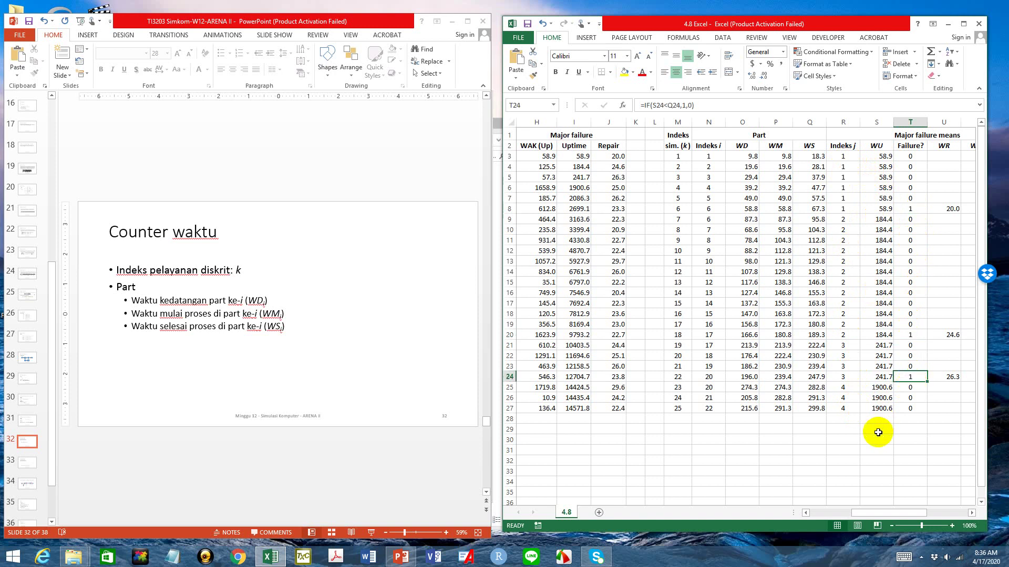
Step: Review the first part's WD, WM and WS in O3, P3 and Q3 against the part counters on the slide
click(318, 148)
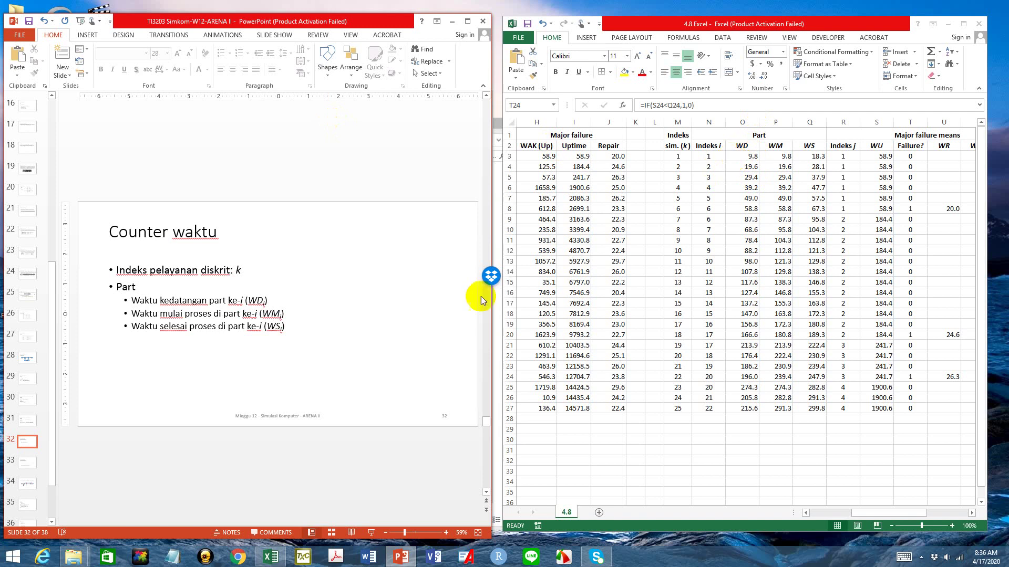
click(747, 154)
click(747, 153)
click(776, 156)
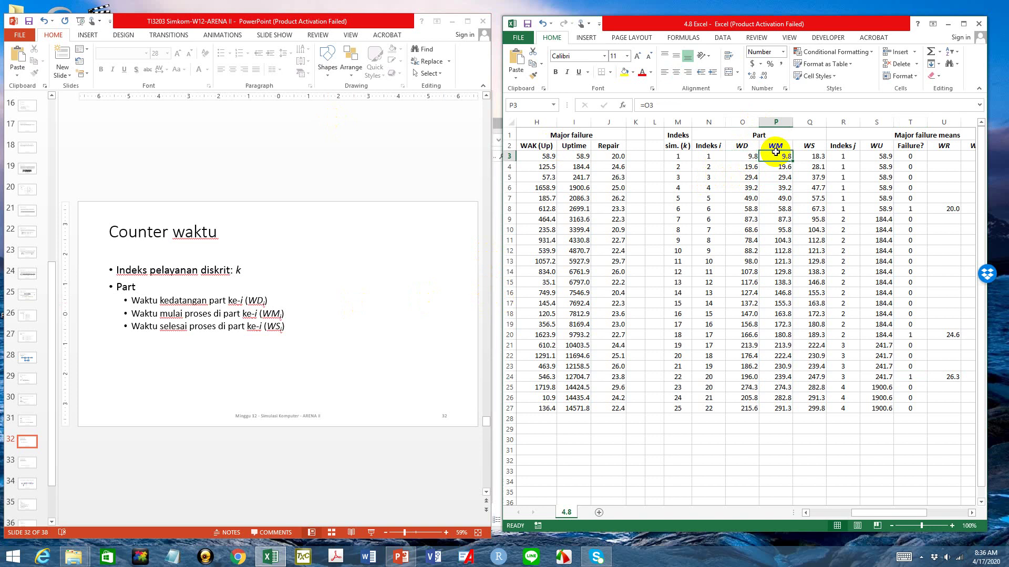
click(809, 156)
Step: Show the Failure counter slide and examine the WU lookup formulas in S3 and S8 of the Major failure means columns
click(328, 350)
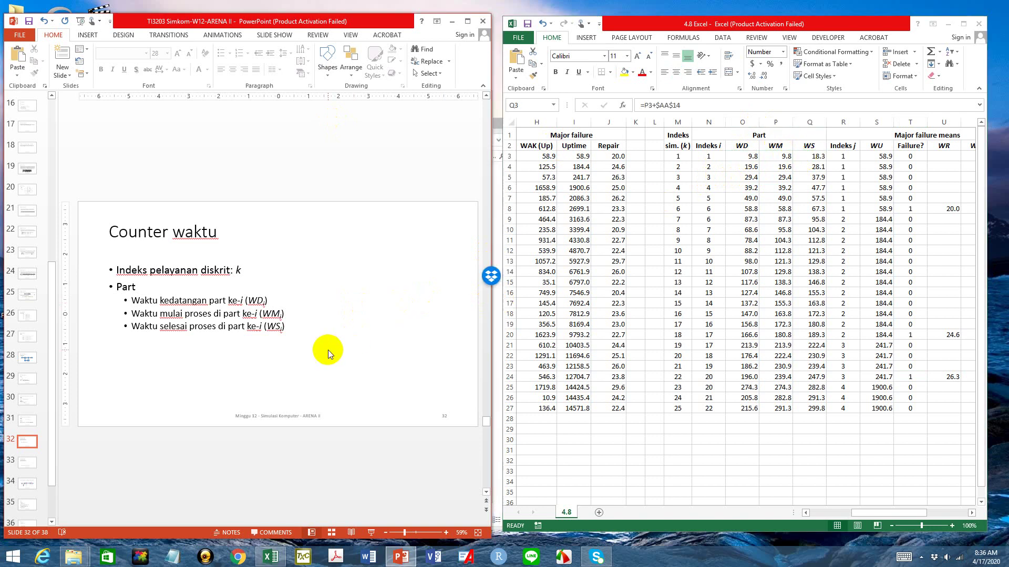
scroll(328, 350, down, 1)
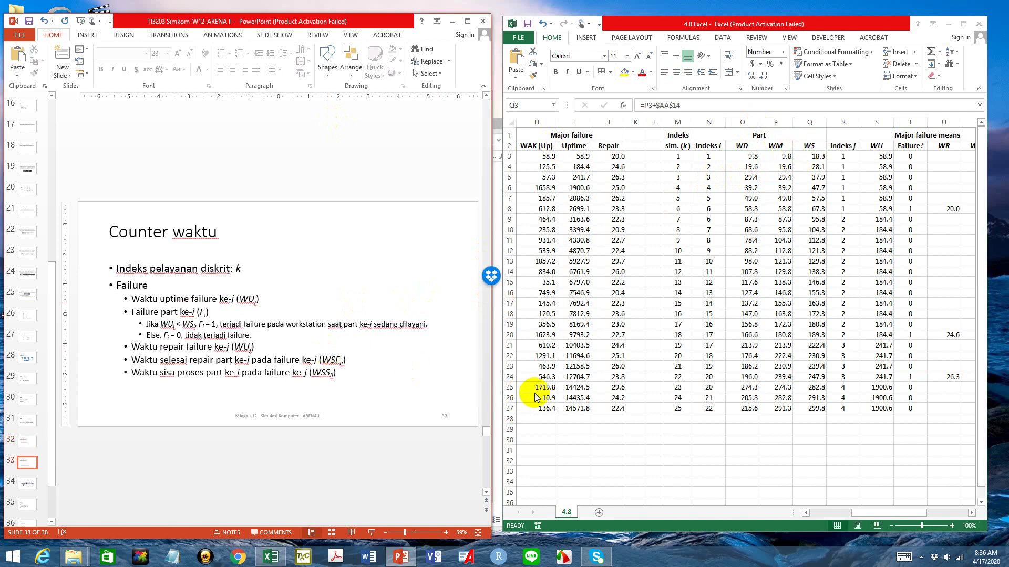
drag(882, 512, 933, 514)
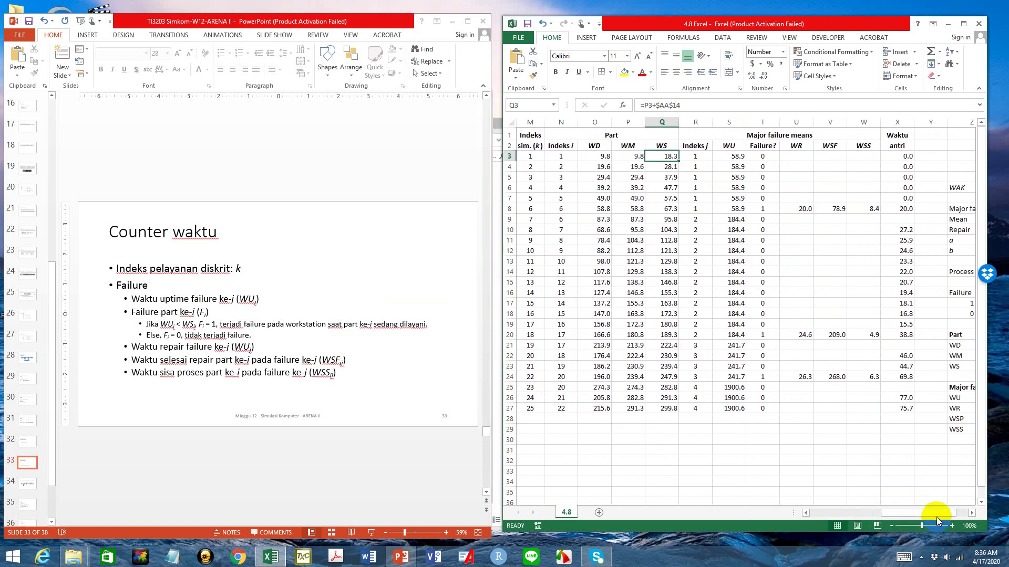
click(727, 158)
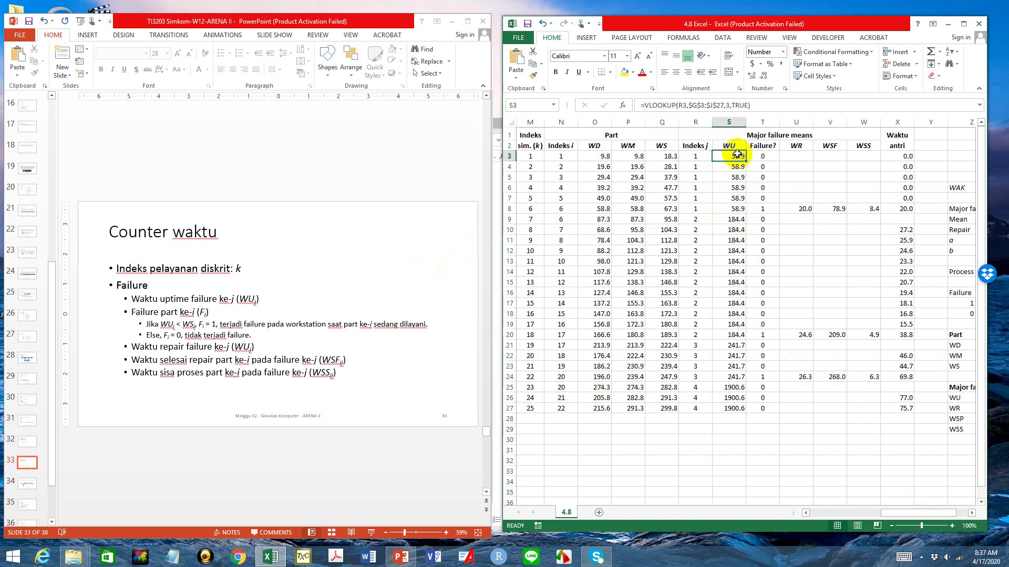
click(736, 208)
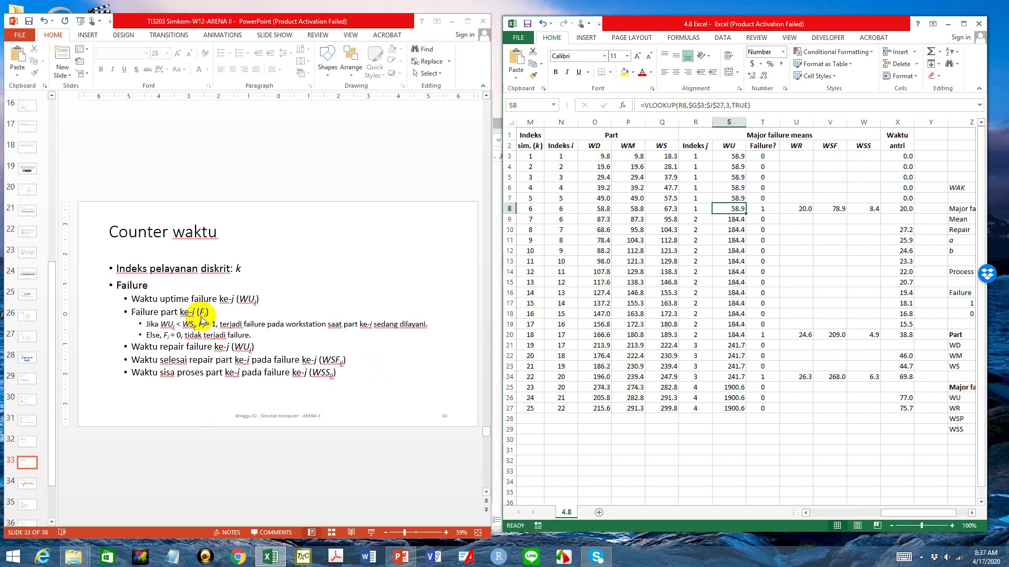
click(737, 146)
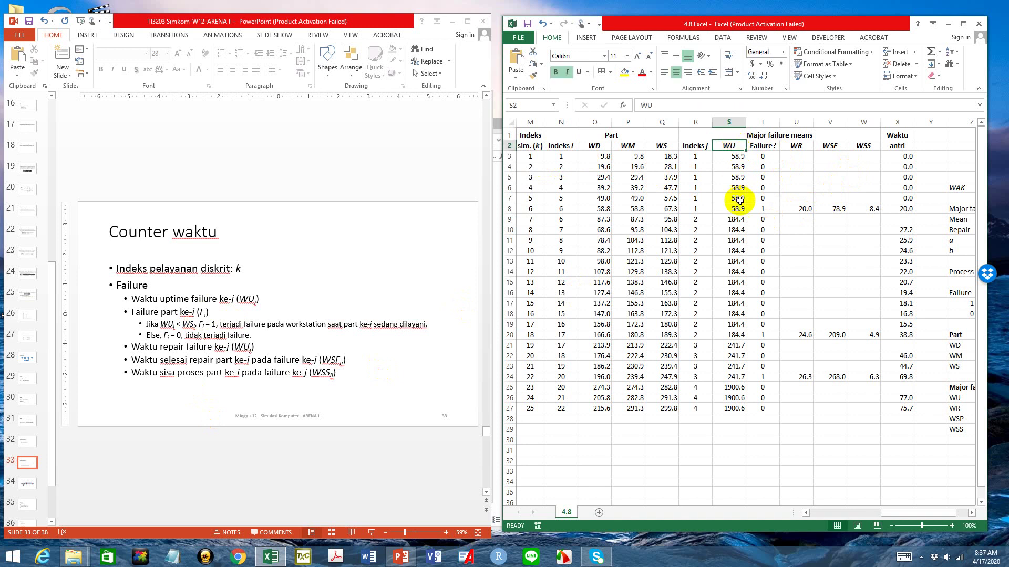
click(741, 209)
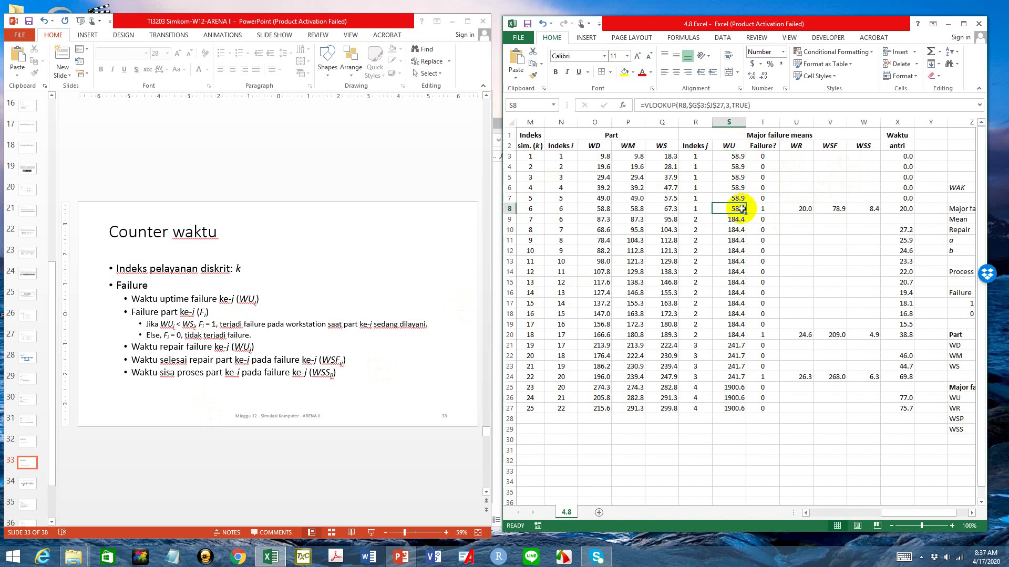
Step: Compare the sixth part's WM and WS in P8 and Q8 with WU in S8 and the failure test in T8
click(667, 210)
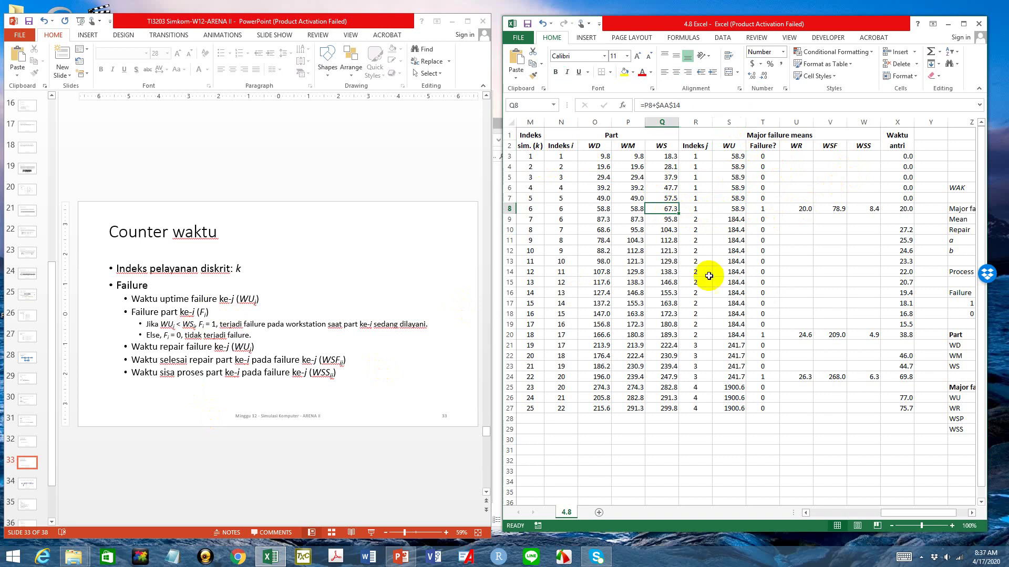
click(631, 210)
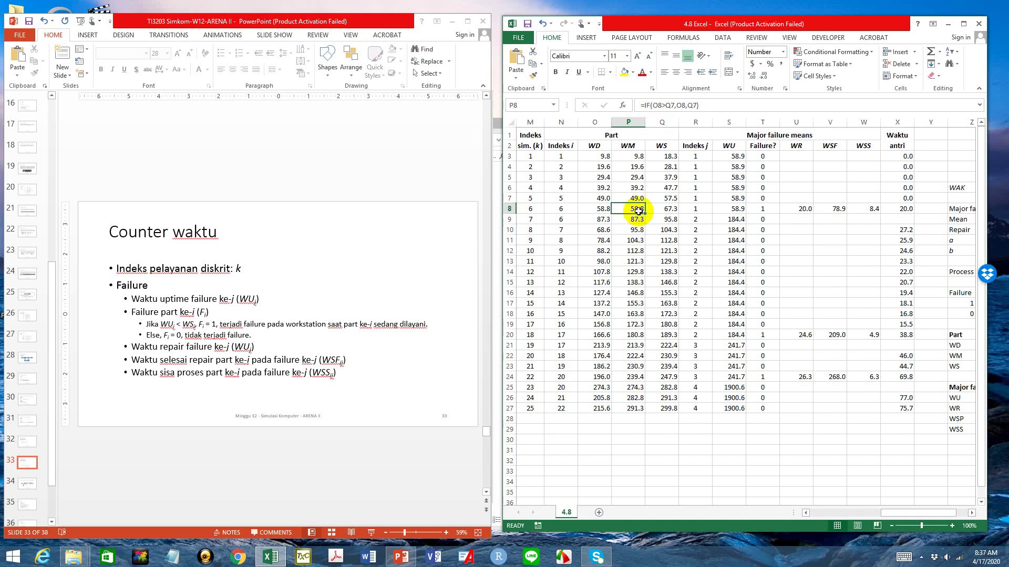
click(665, 211)
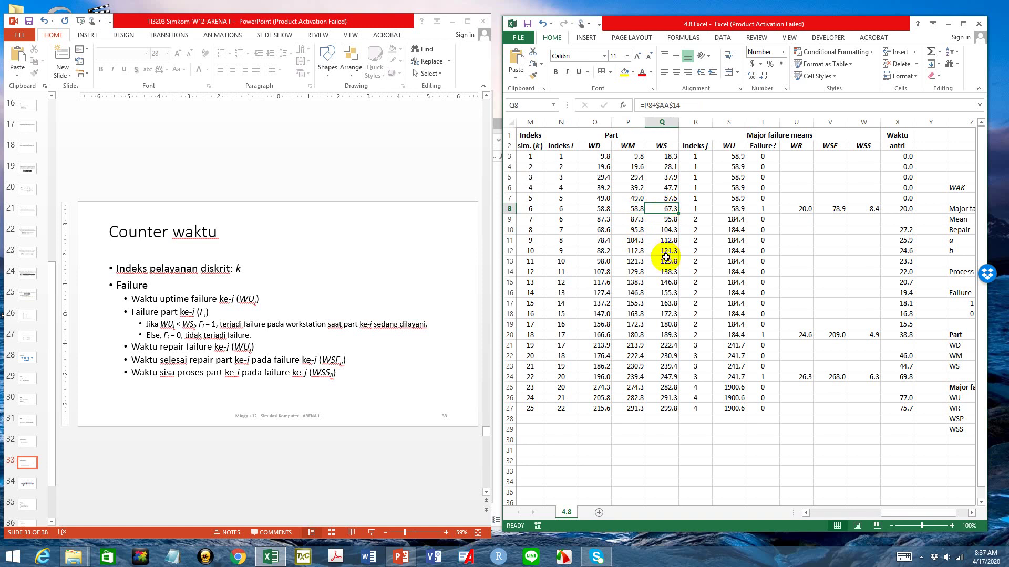
click(327, 164)
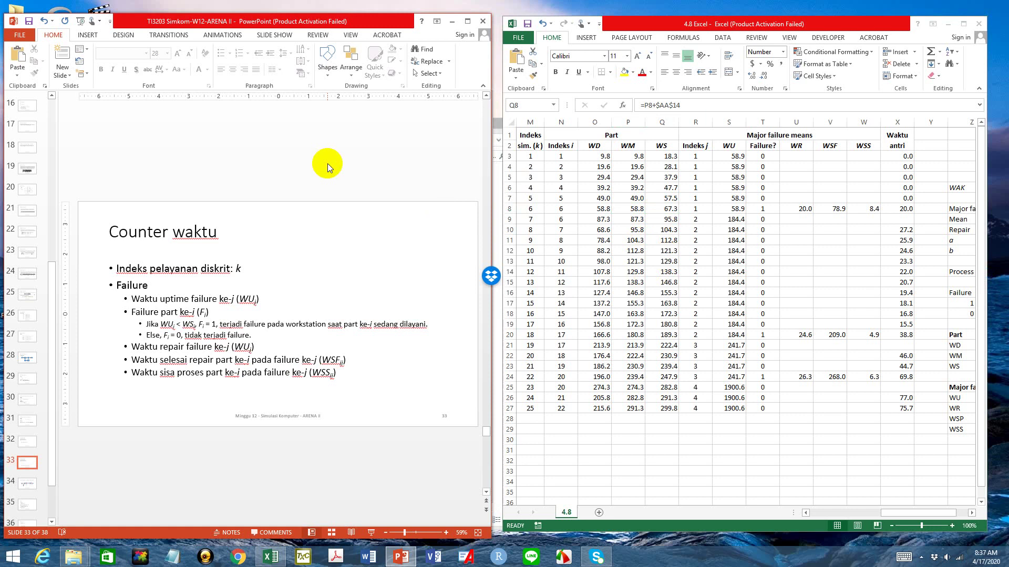
click(630, 210)
click(631, 209)
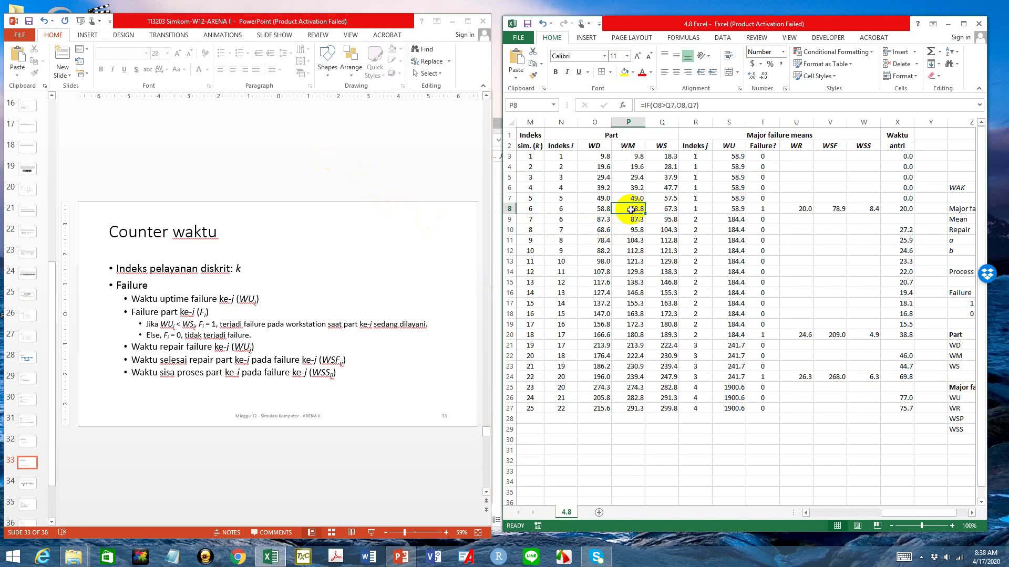
click(667, 210)
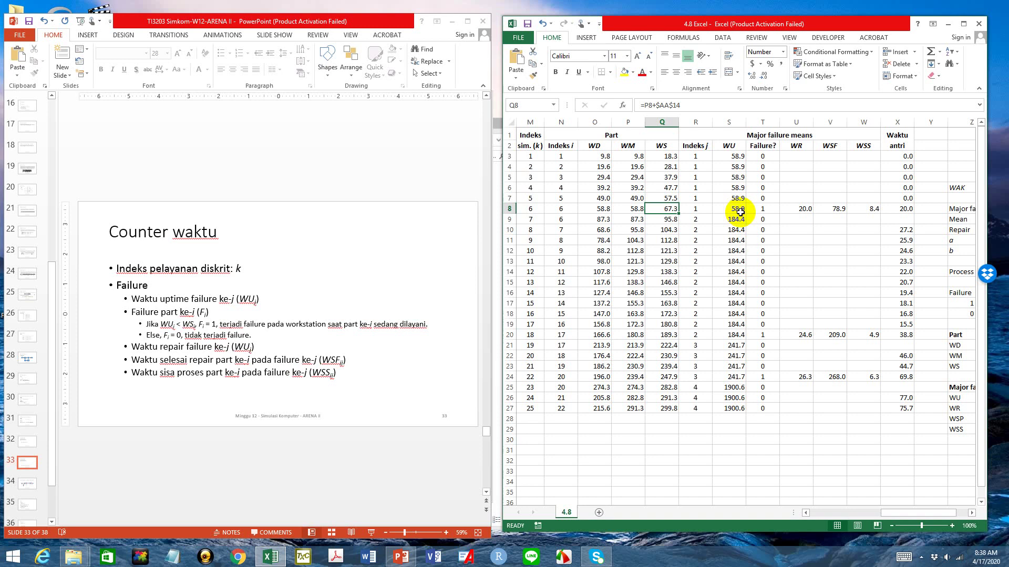
click(739, 212)
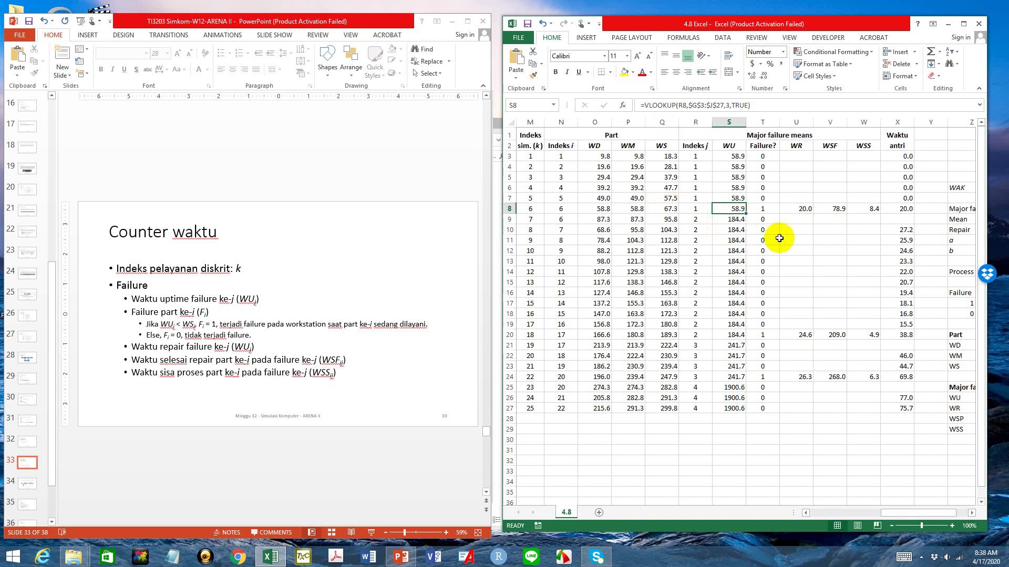
click(763, 210)
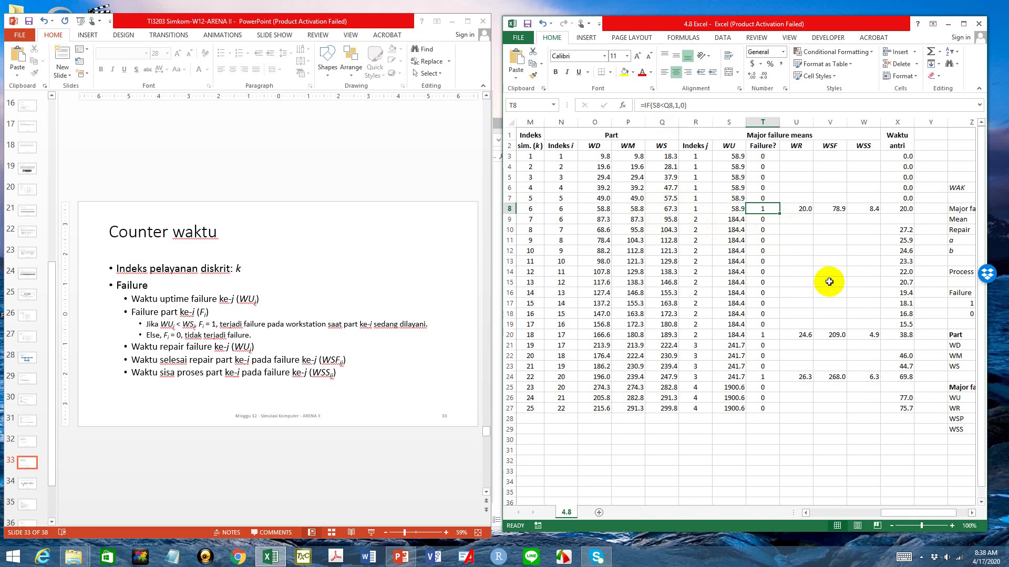
Step: Examine the second failure in row 20, comparing WM, WS and WU and reviewing the WR lookup and failure test
click(793, 336)
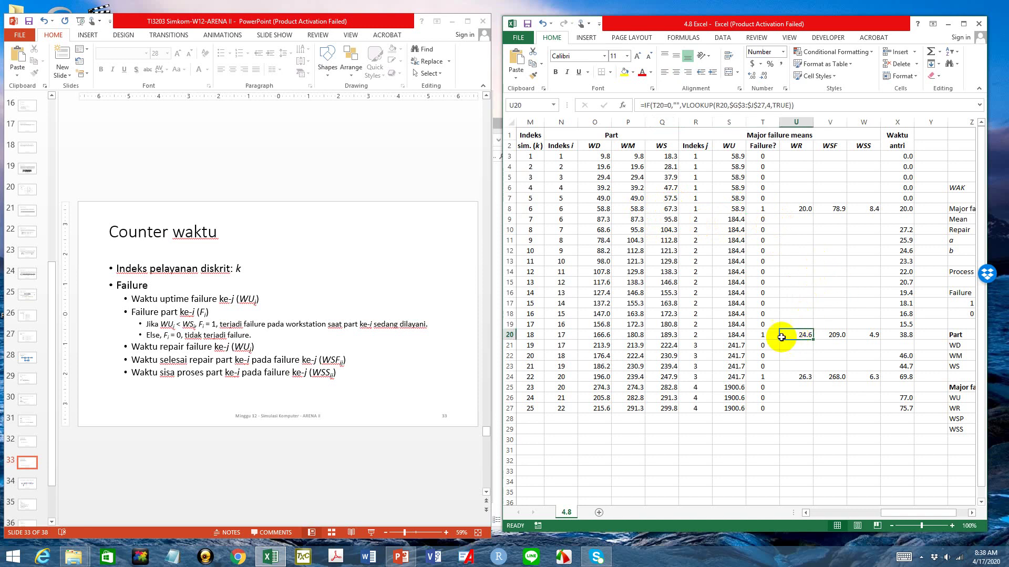
click(510, 336)
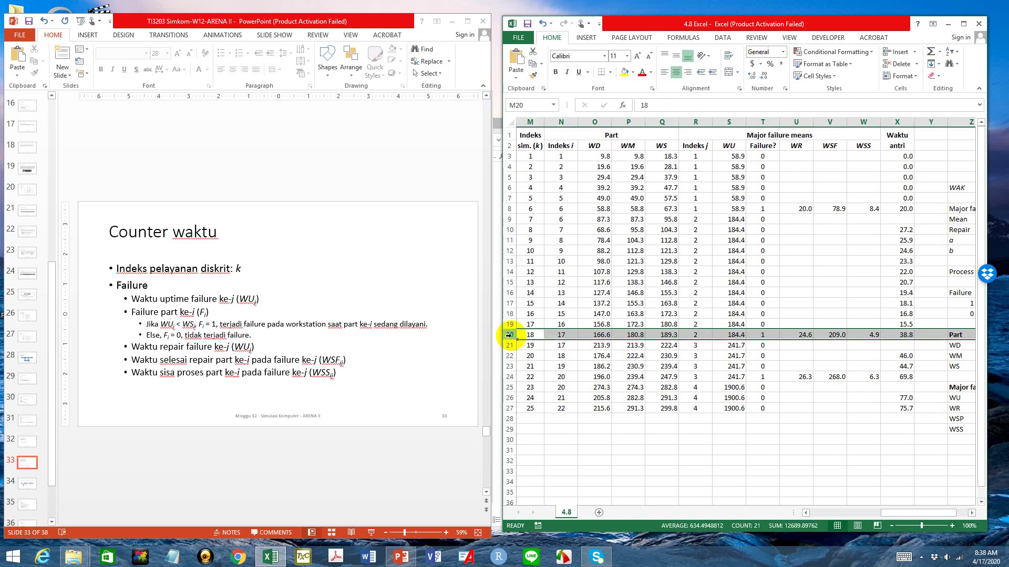
click(635, 334)
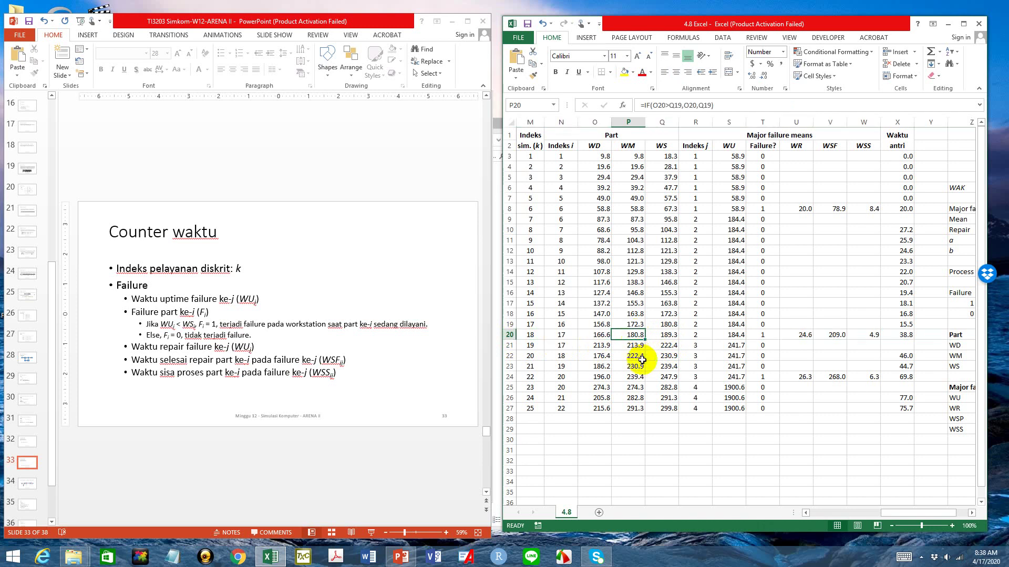
click(672, 336)
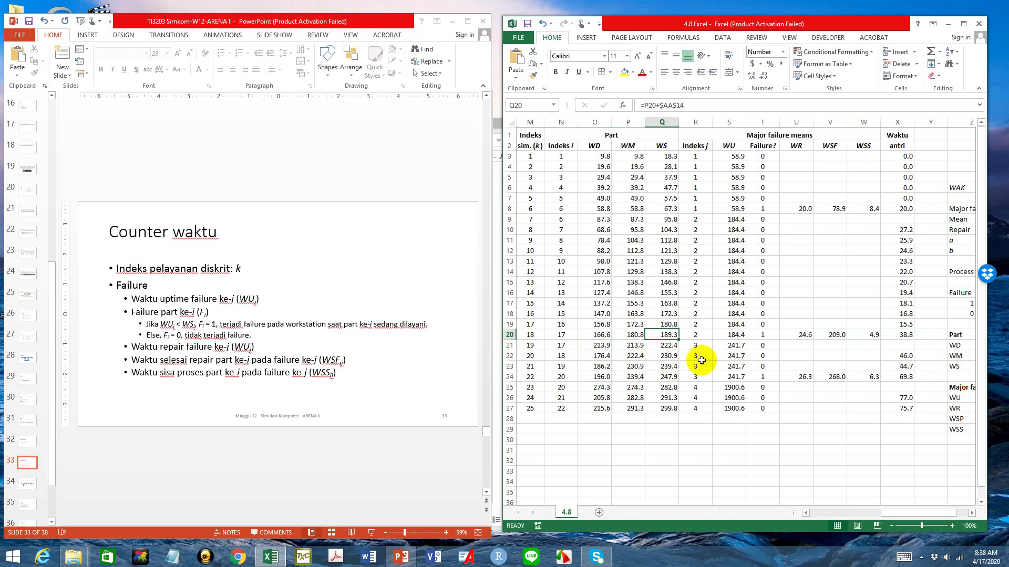
click(739, 334)
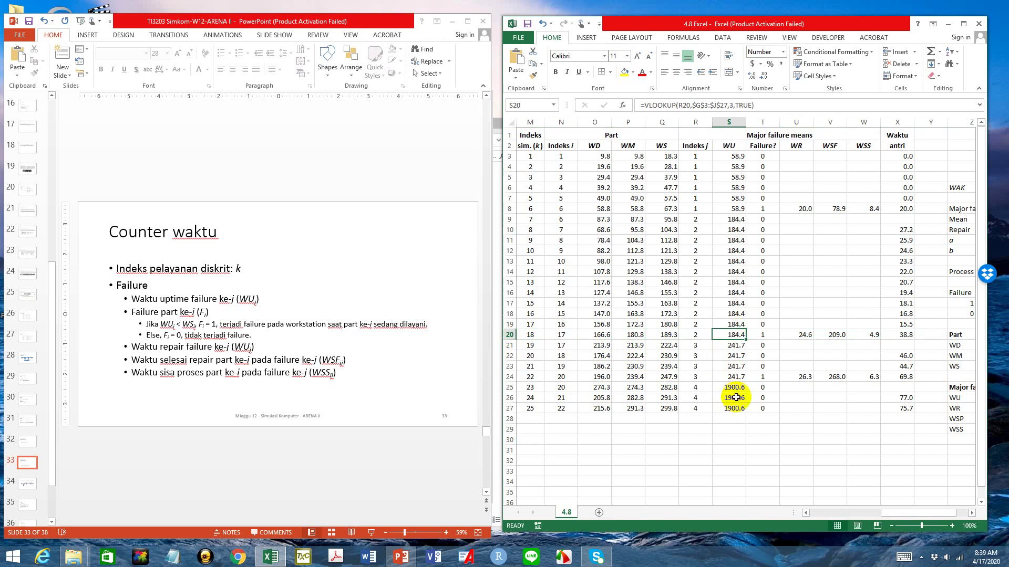
click(633, 335)
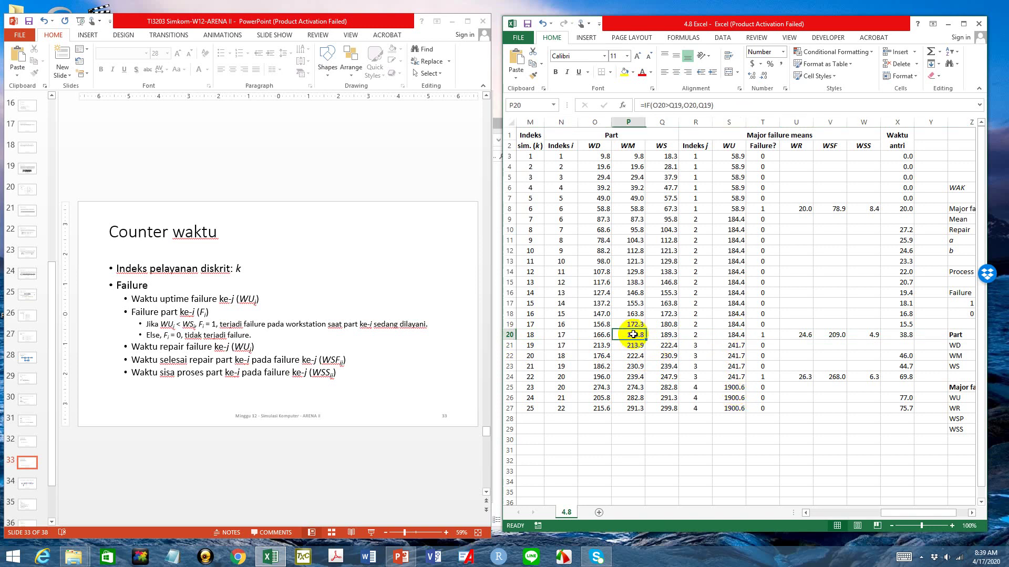
click(762, 338)
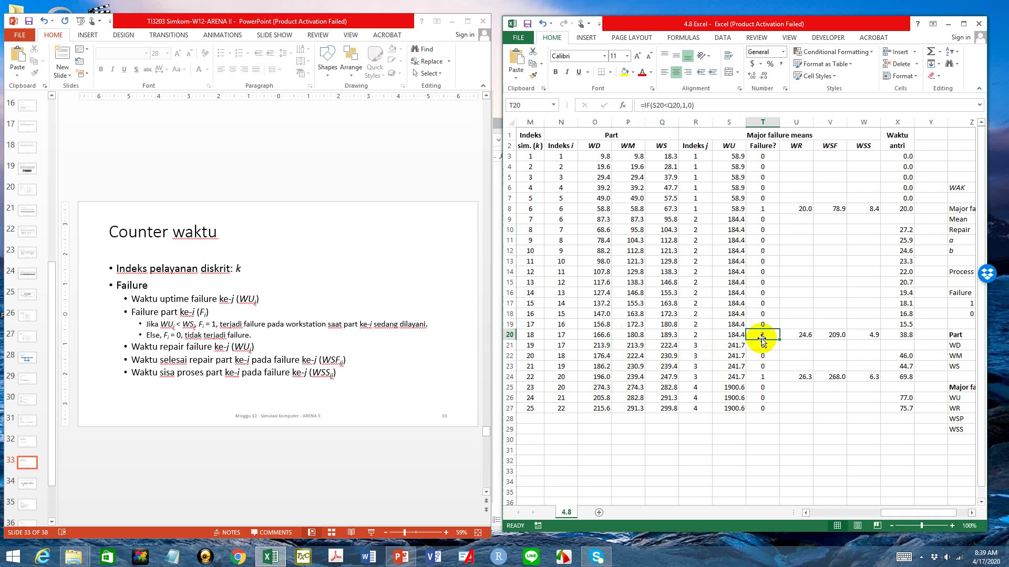
Step: Examine the third failure in row 24, comparing WM in P24 and WS in Q24 with WU in S24
click(763, 377)
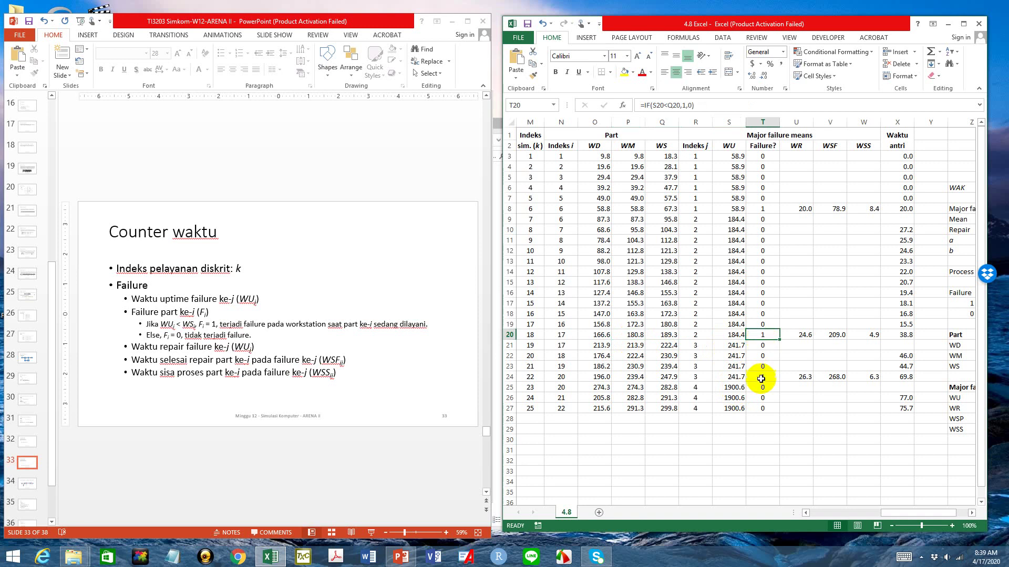
click(635, 379)
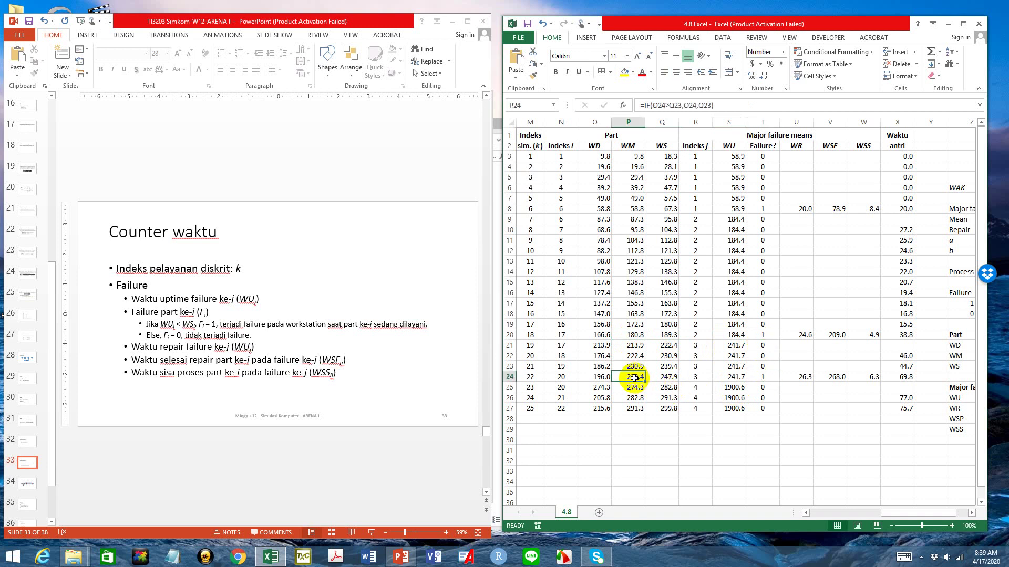
click(666, 377)
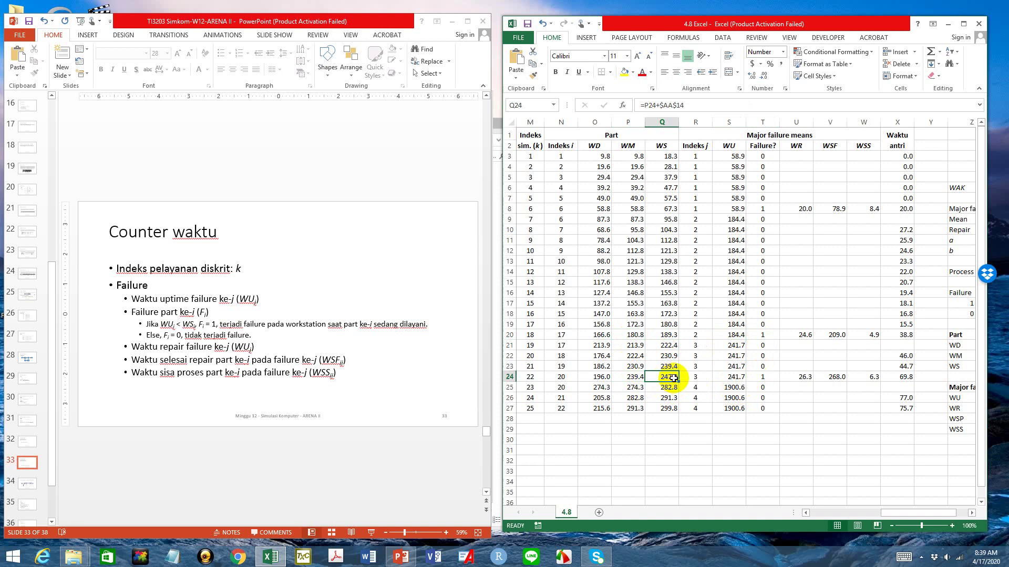
click(730, 377)
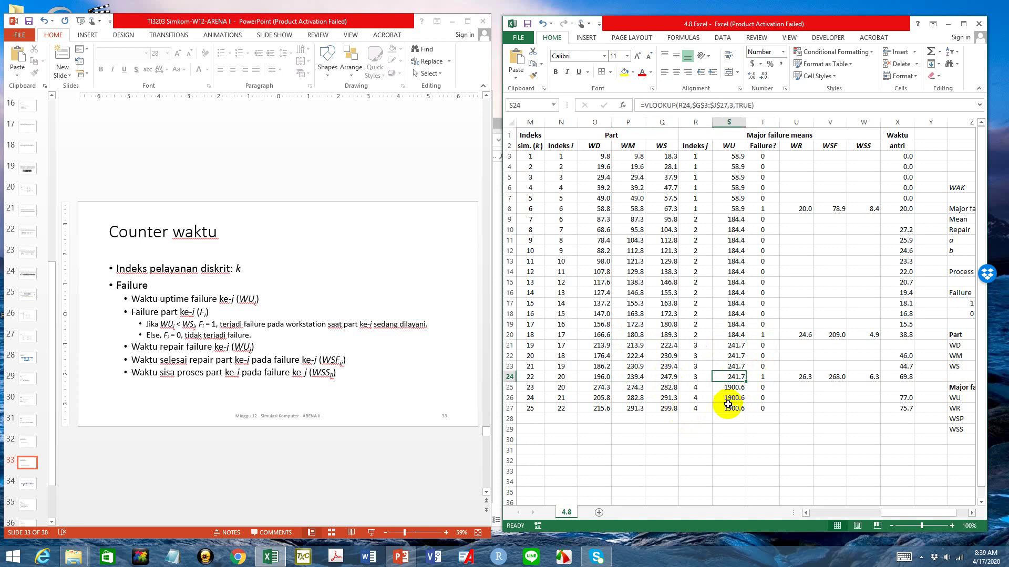
Step: Review WM in P24 and WU in S5, and examine the Failure? test formulas in T4 and T8
click(635, 379)
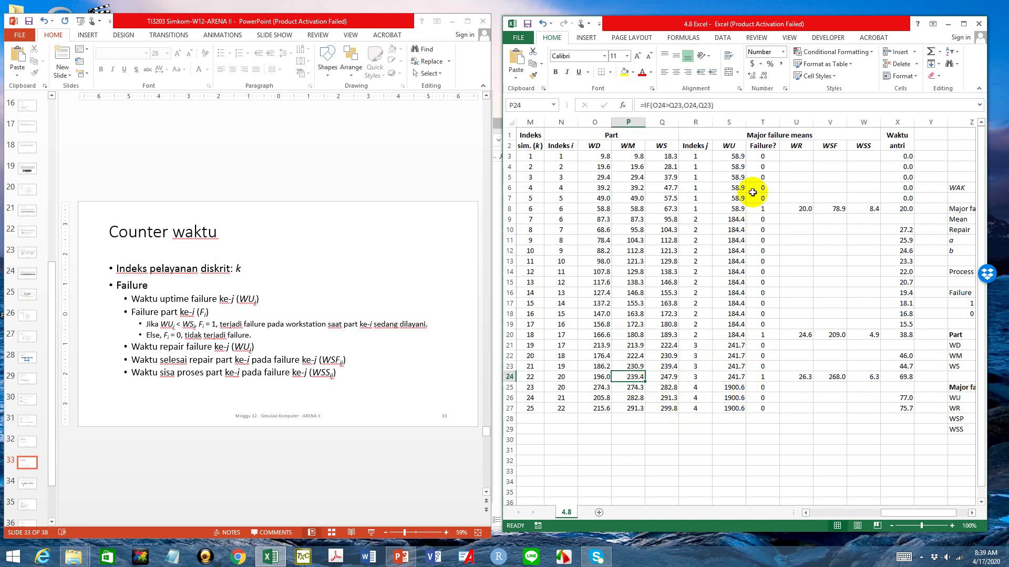
click(740, 177)
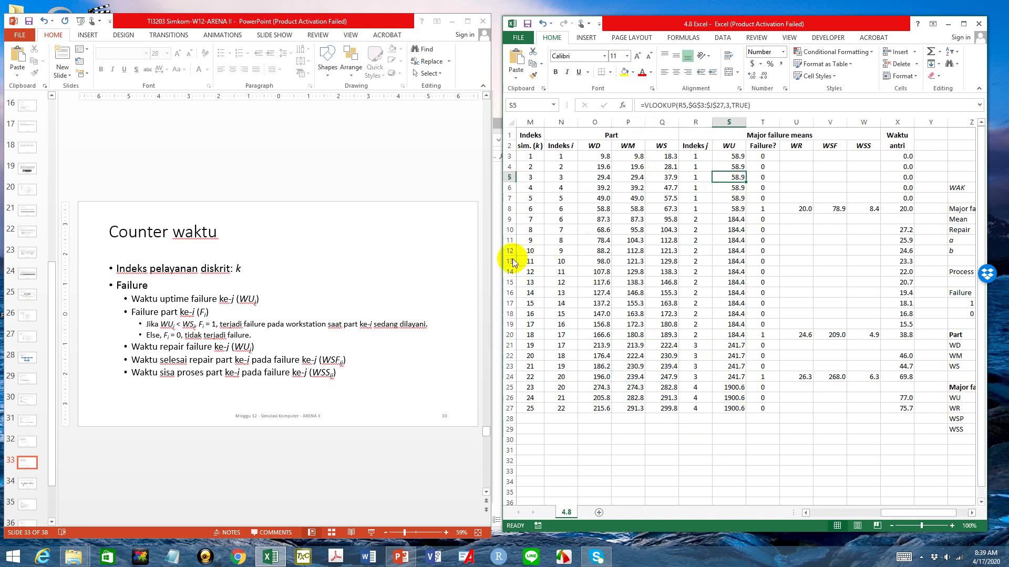
click(771, 146)
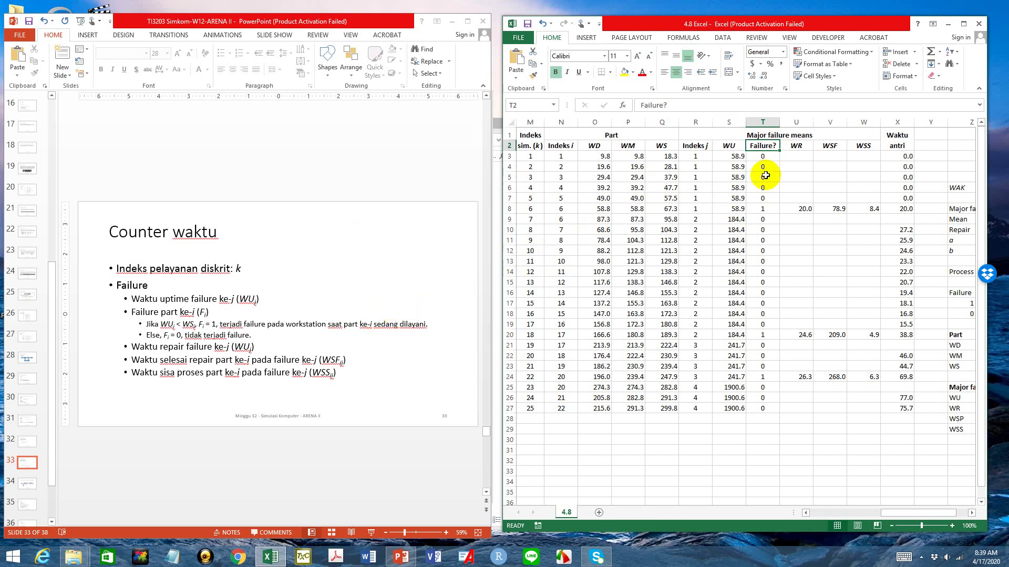
click(766, 157)
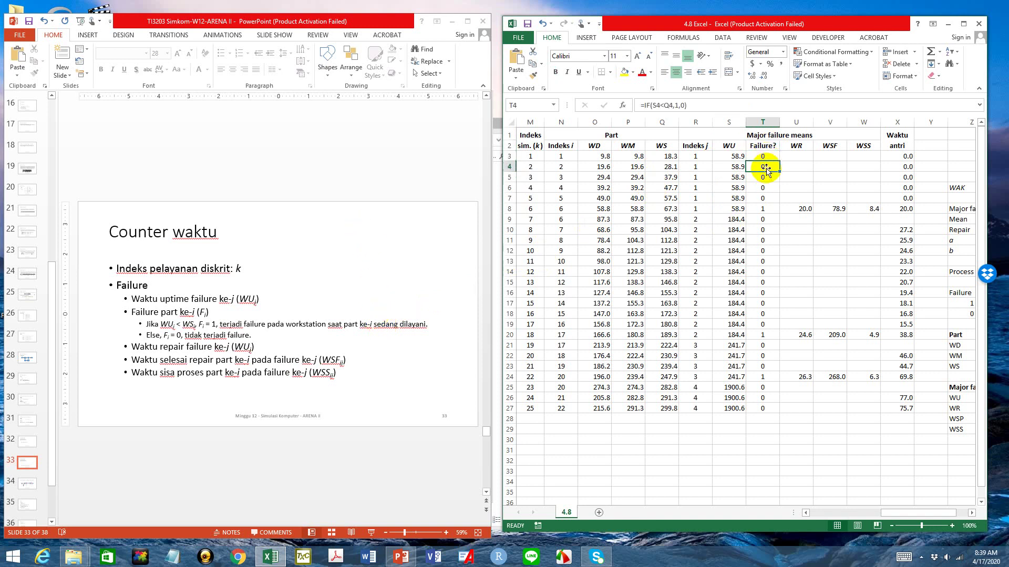
click(766, 205)
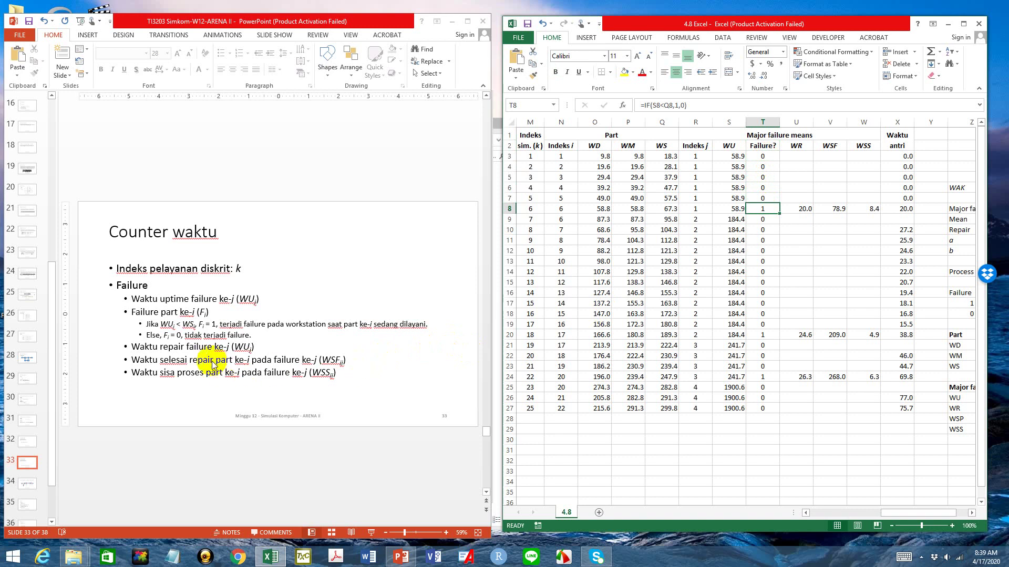
Step: Examine the WSF, WU and WR formulas in V8, S8 and U8, and trace WR to the Major failure source table
click(832, 209)
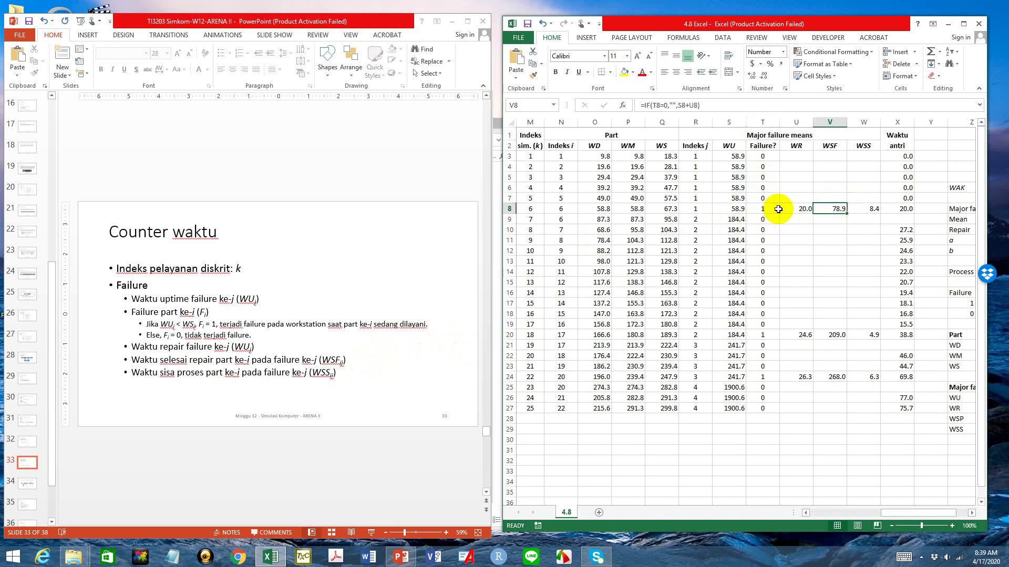
click(740, 208)
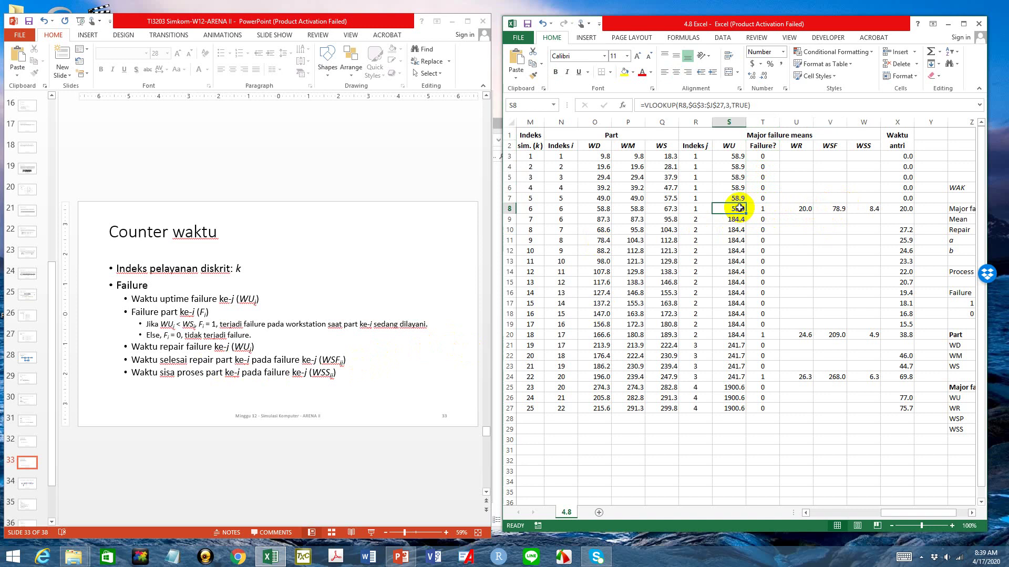
click(799, 208)
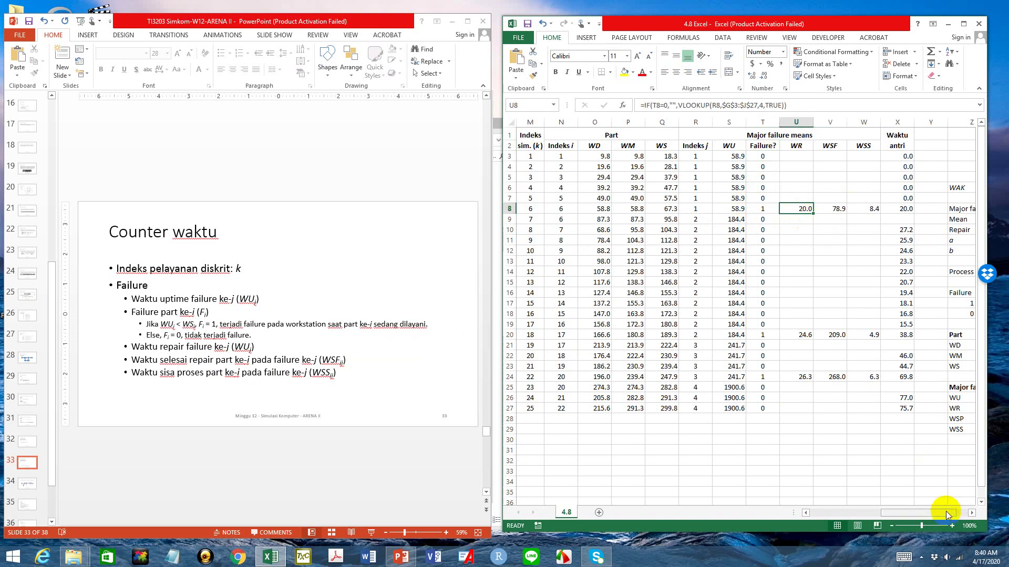
drag(941, 513, 867, 509)
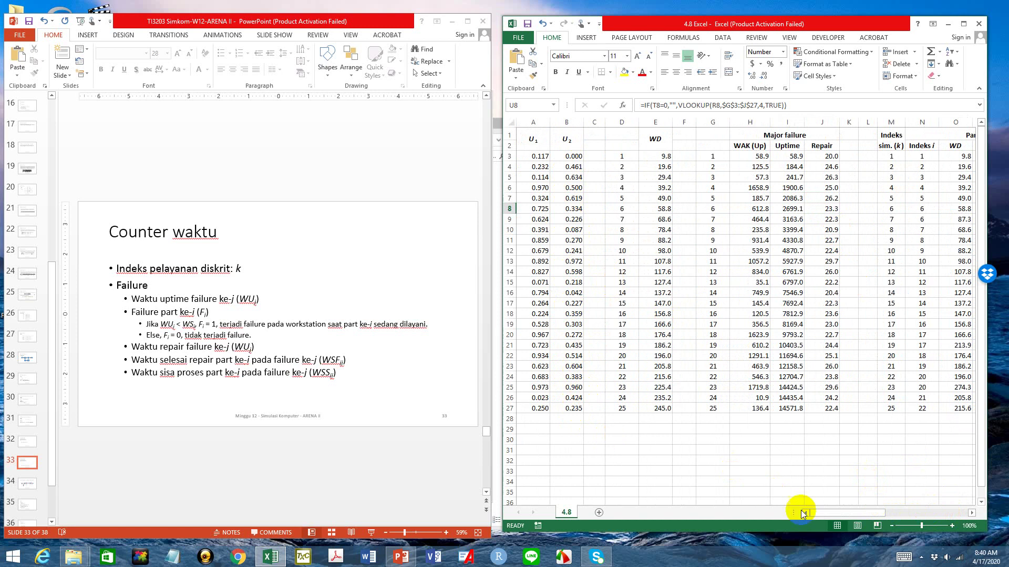
drag(823, 512, 897, 518)
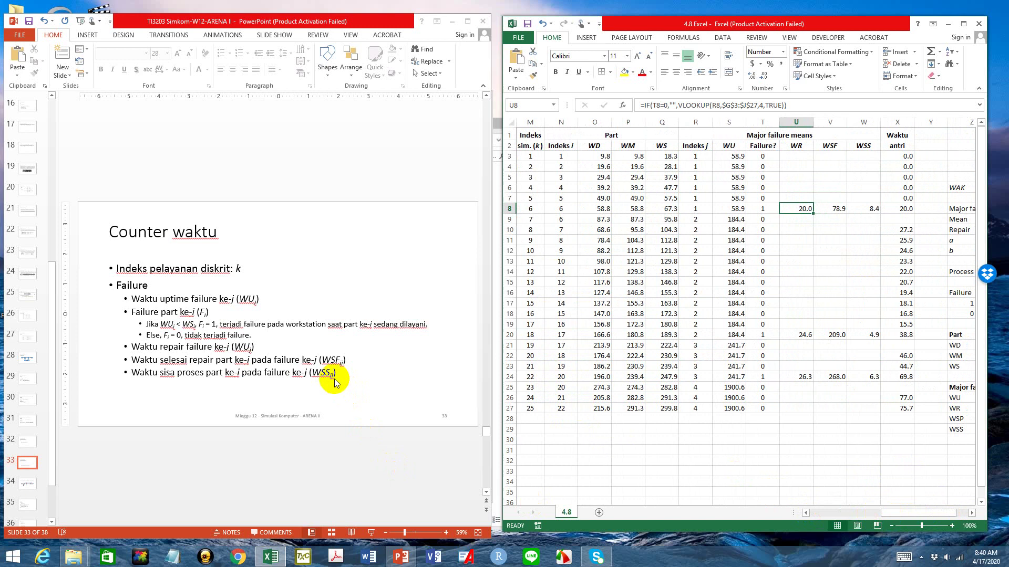
Step: Switch to PowerPoint, present the Counter waktu slide full screen and advance to the WSS slide's timeline arrow
click(360, 462)
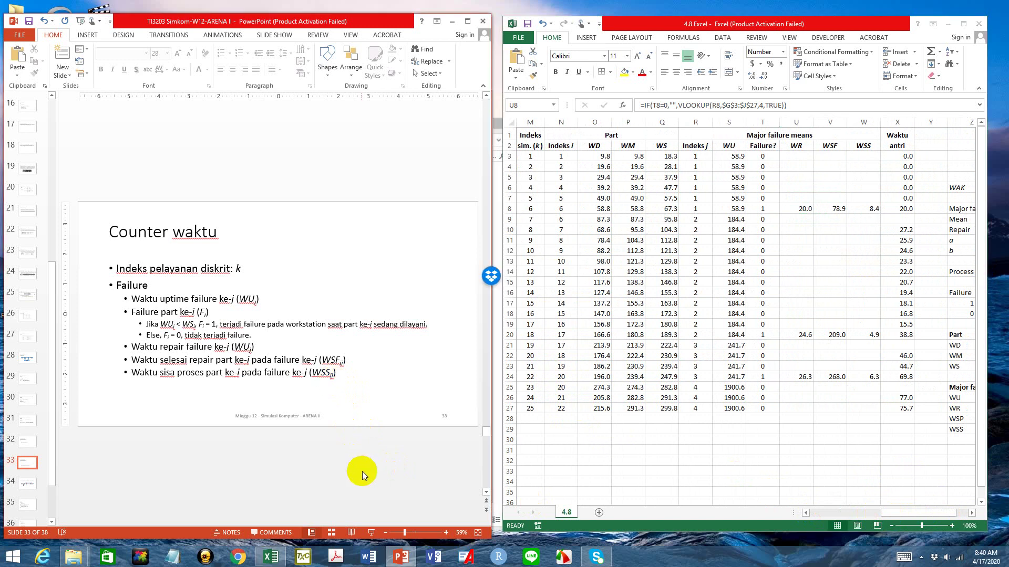
click(373, 534)
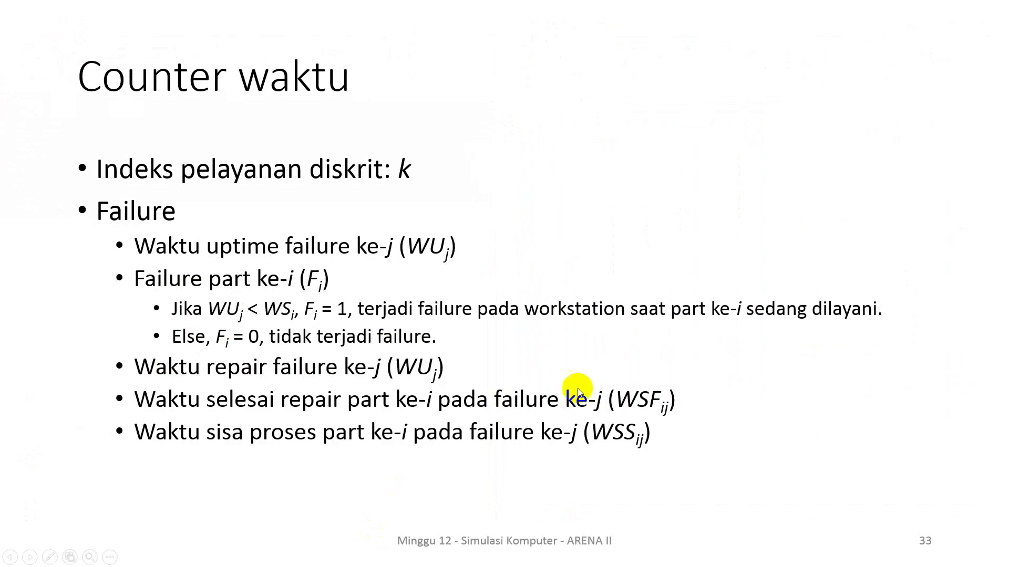
click(604, 380)
click(604, 380)
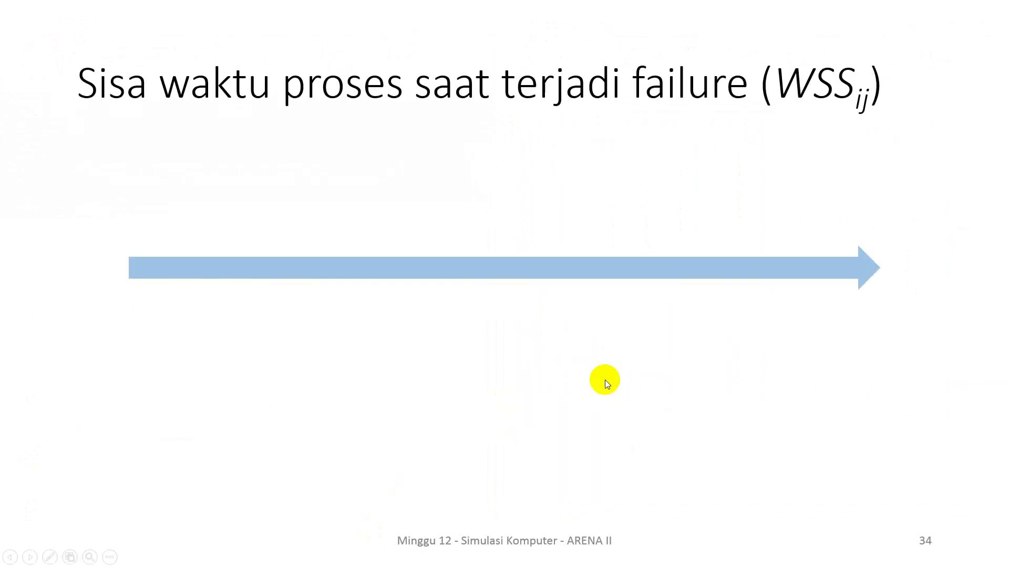
key(Left)
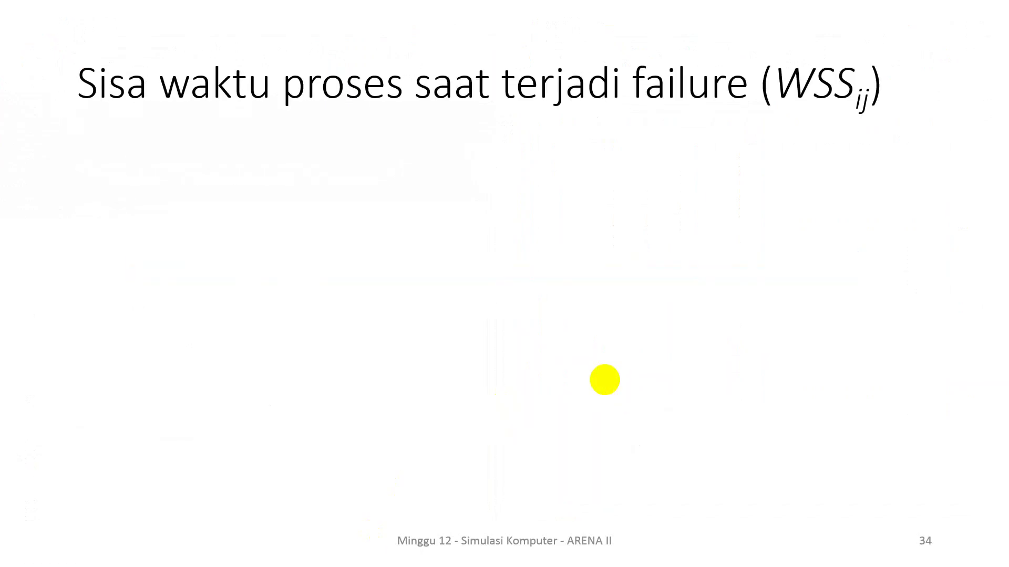
click(604, 380)
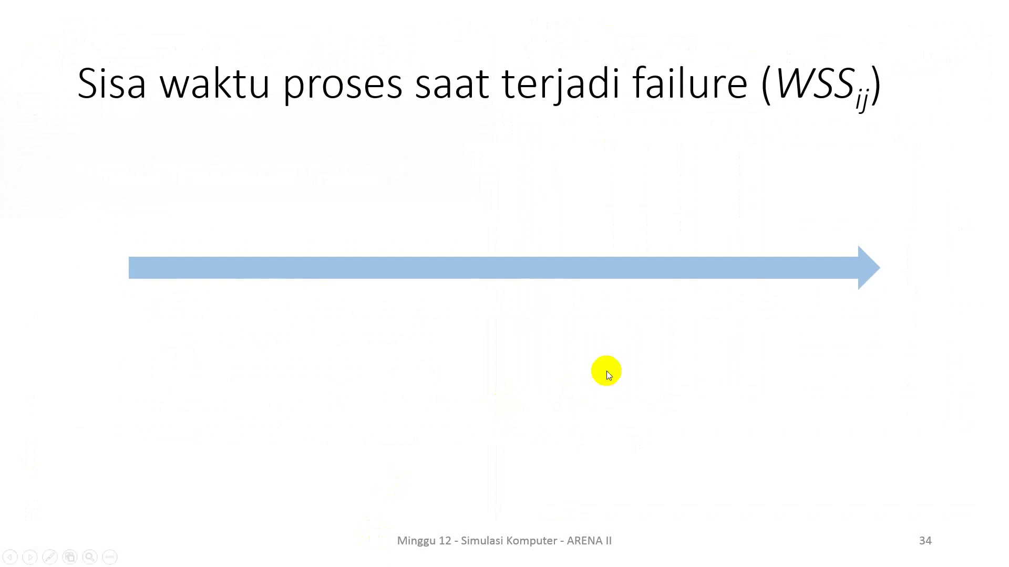
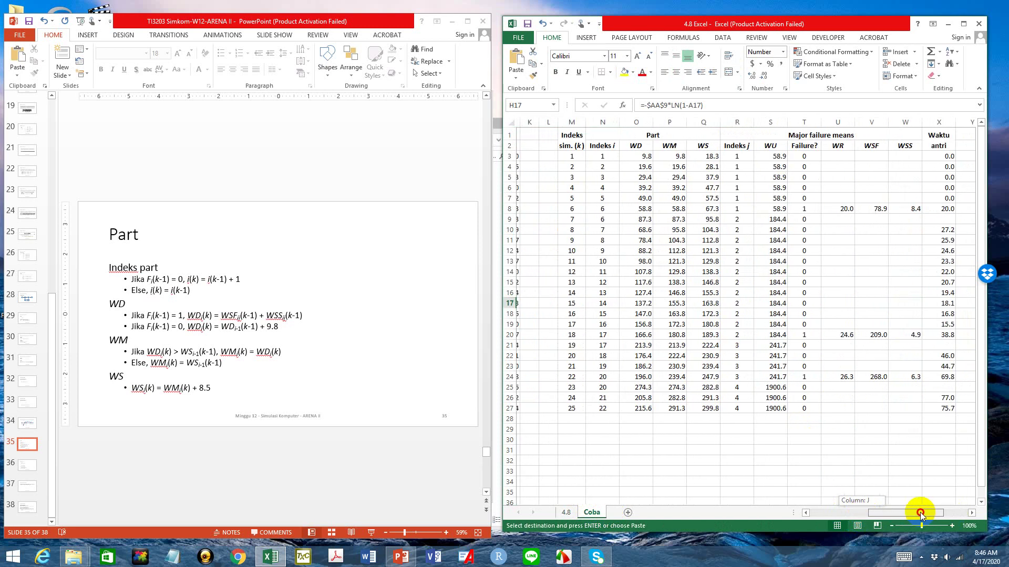
Step: Delete the Waktu antri column X from the Coba sheet
click(940, 122)
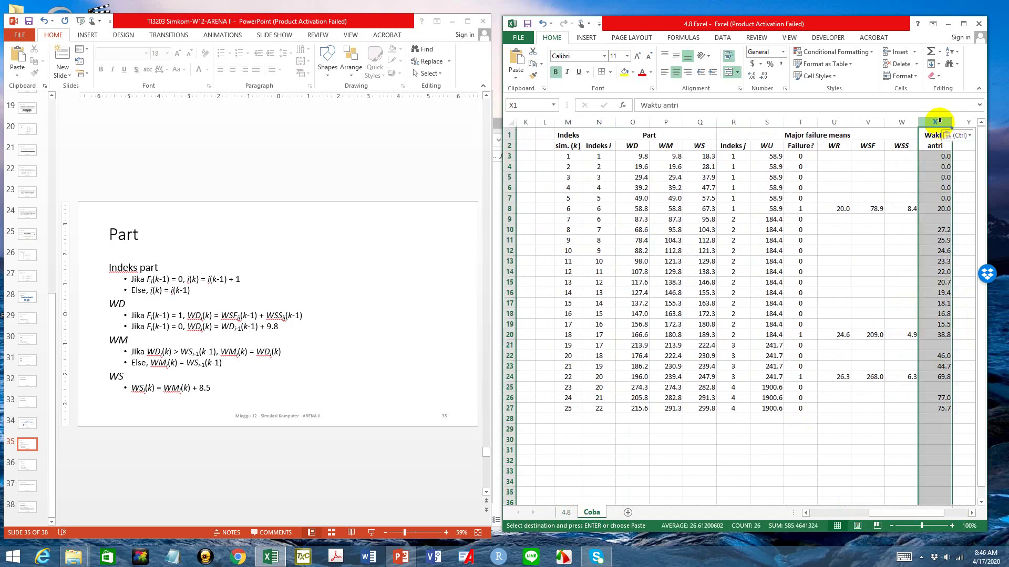
right_click(939, 122)
click(897, 209)
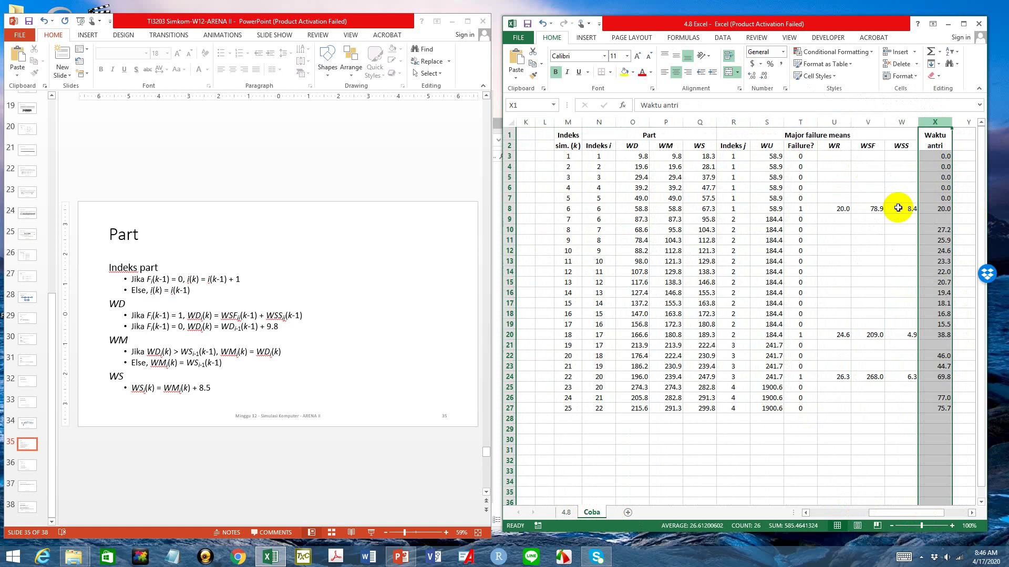
drag(923, 514, 974, 521)
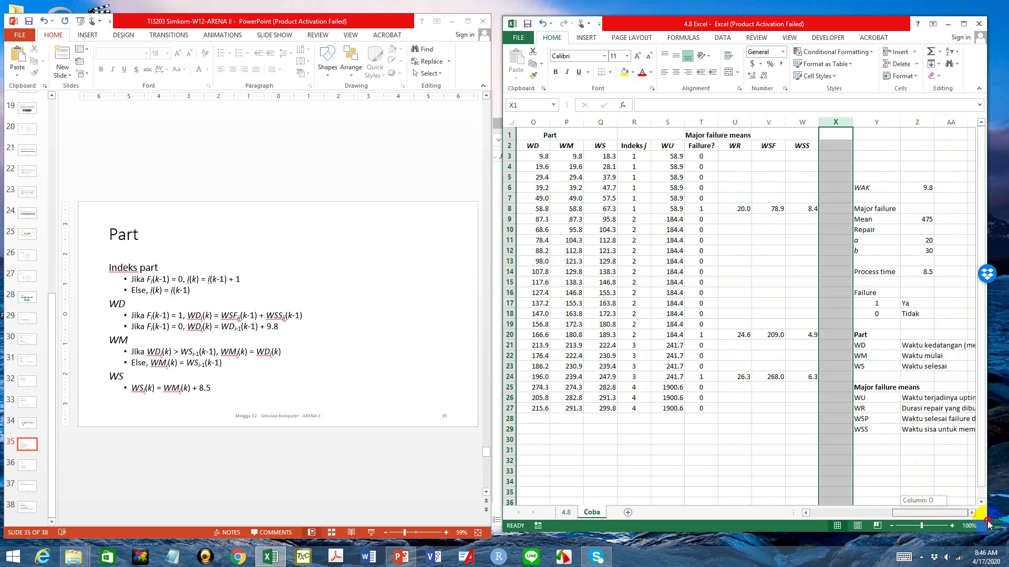
click(757, 471)
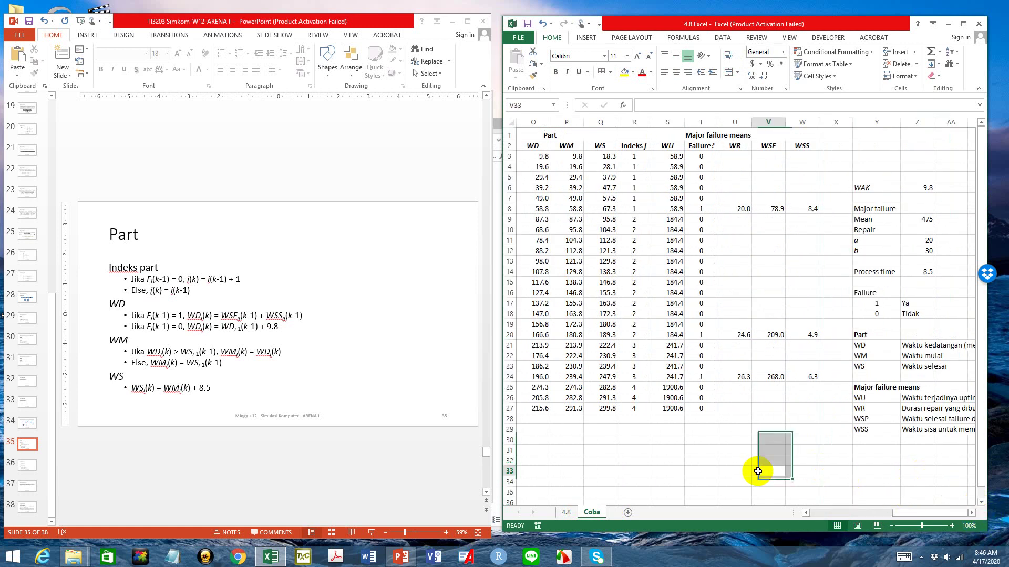
Step: Clear the Part and Major failure means data in N3:W27, keeping the headers
drag(900, 513, 871, 513)
drag(660, 157, 900, 413)
key(Delete)
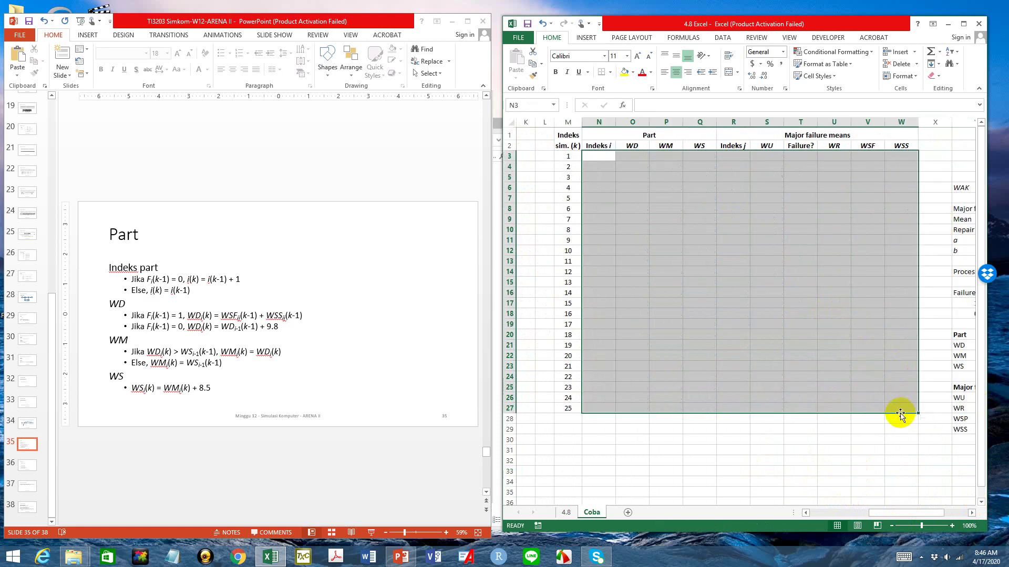
click(676, 243)
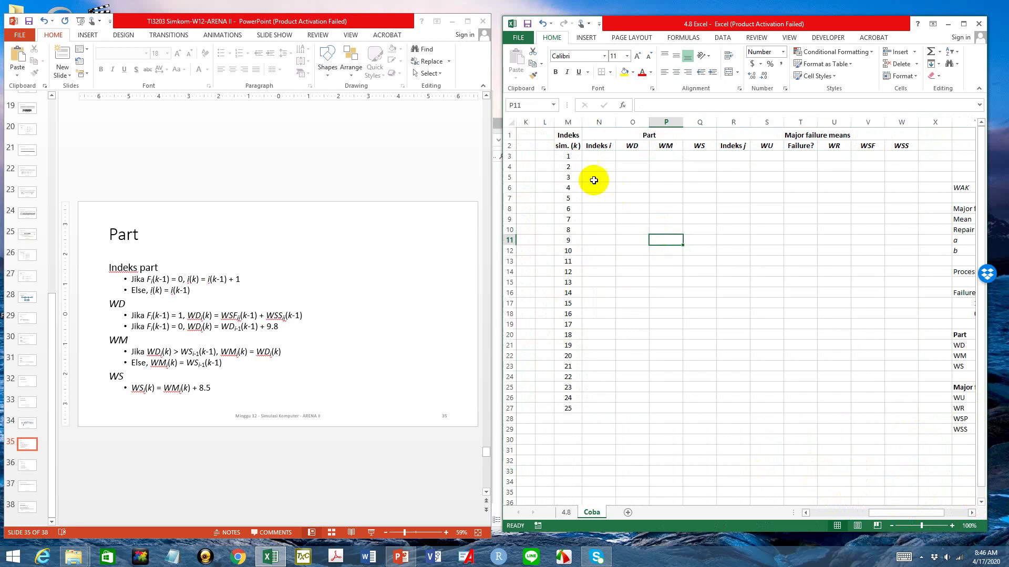
Step: Clear the simulation indices in M4:M27, keeping the first index in M3
click(569, 159)
drag(573, 168, 573, 408)
key(Delete)
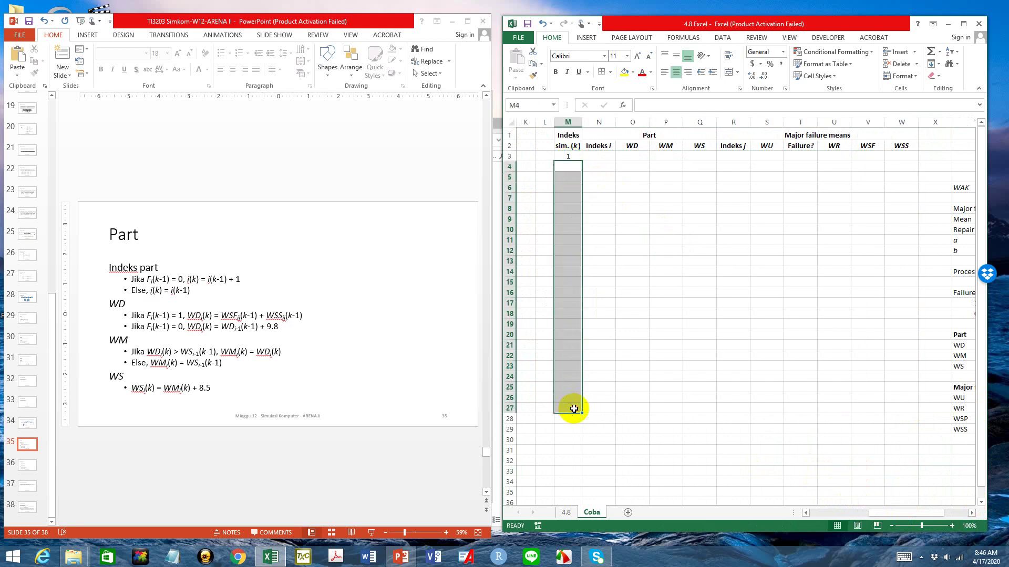
click(647, 290)
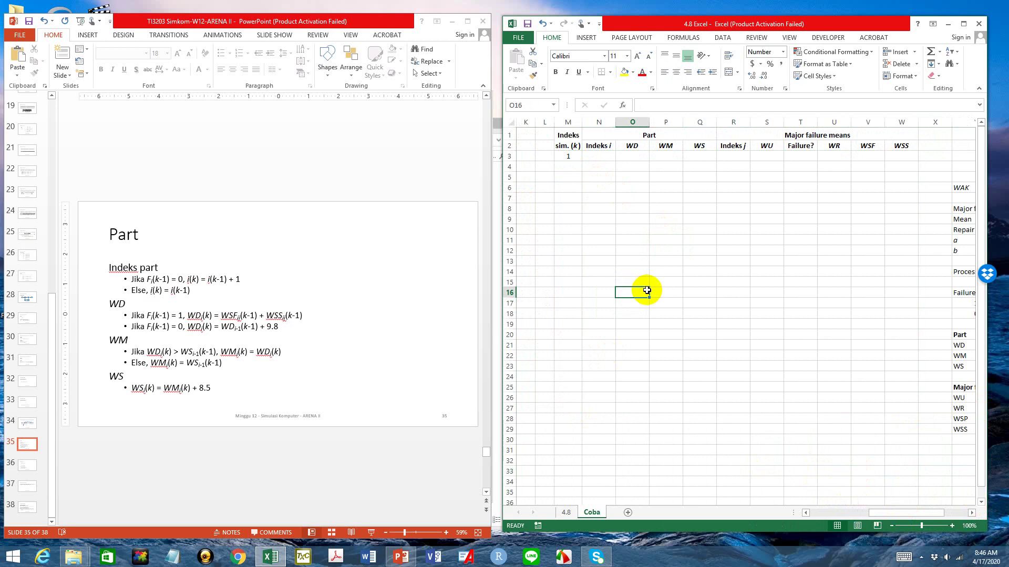
Step: Maximize the workbook window, bring all columns from A onward into view and select N3 under Indeks i
click(963, 25)
drag(798, 526, 691, 524)
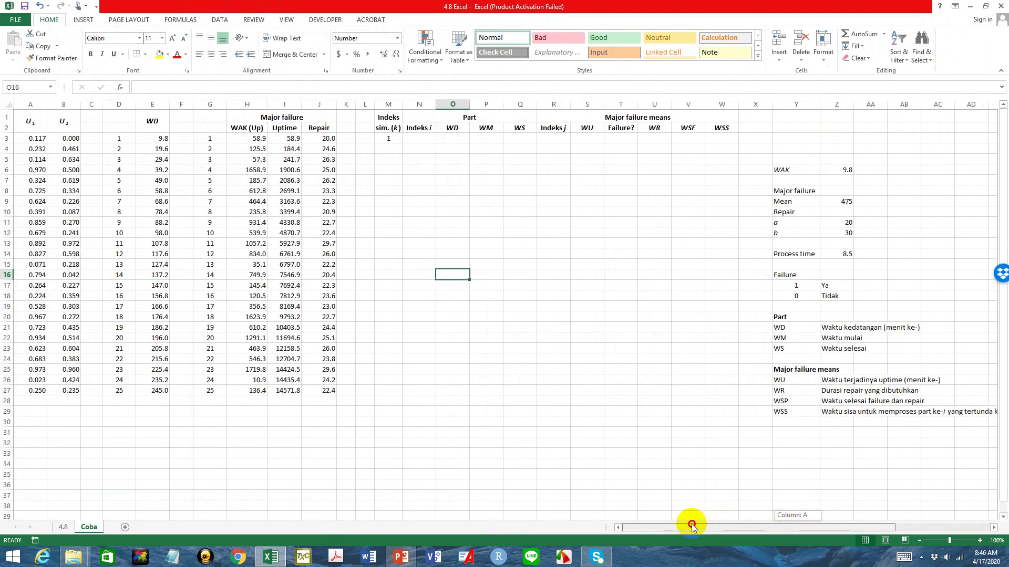
click(422, 140)
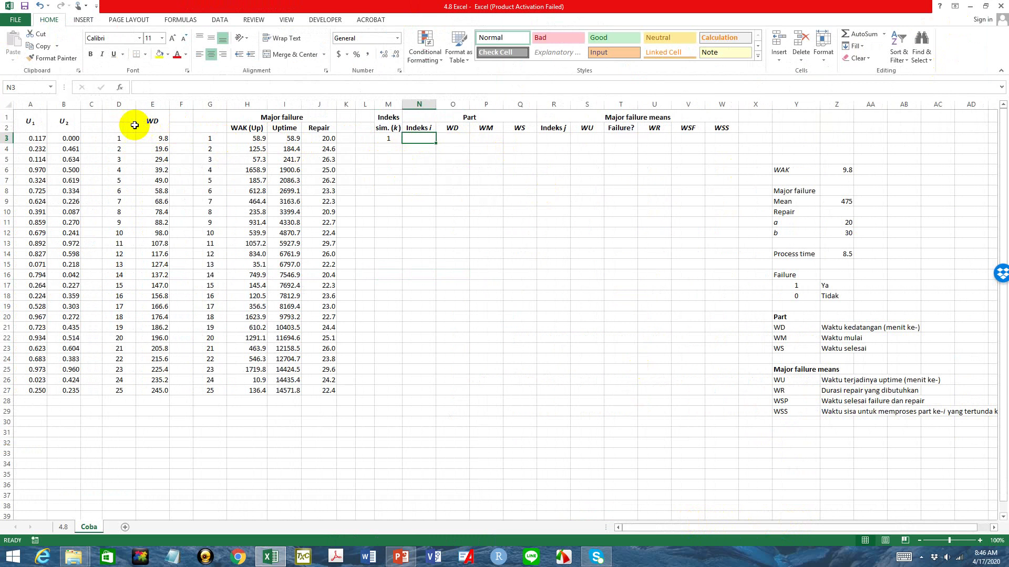
Step: Merge and center D1:D2 and enter the header i above the part indices
click(160, 123)
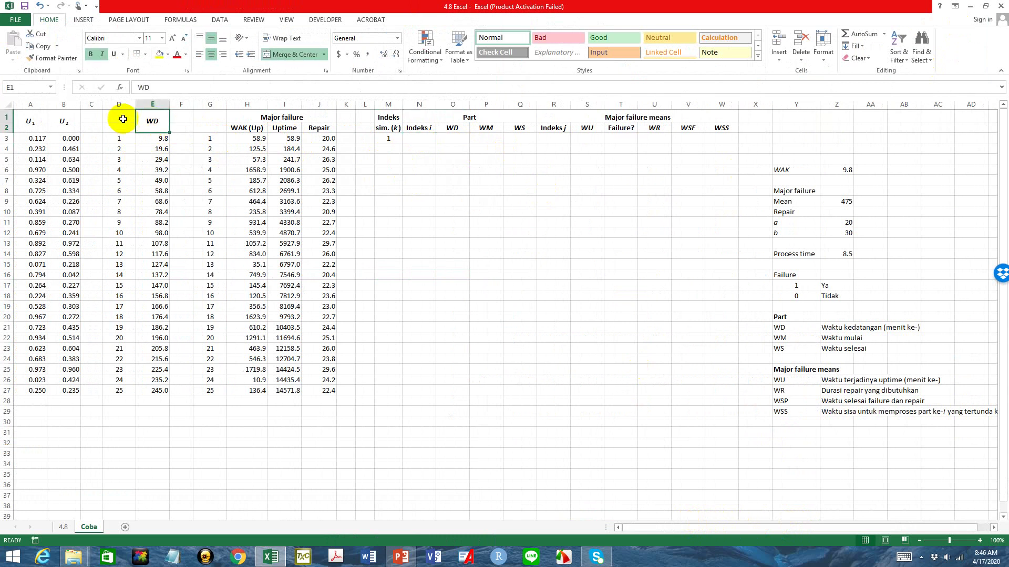
drag(121, 117, 120, 127)
click(284, 54)
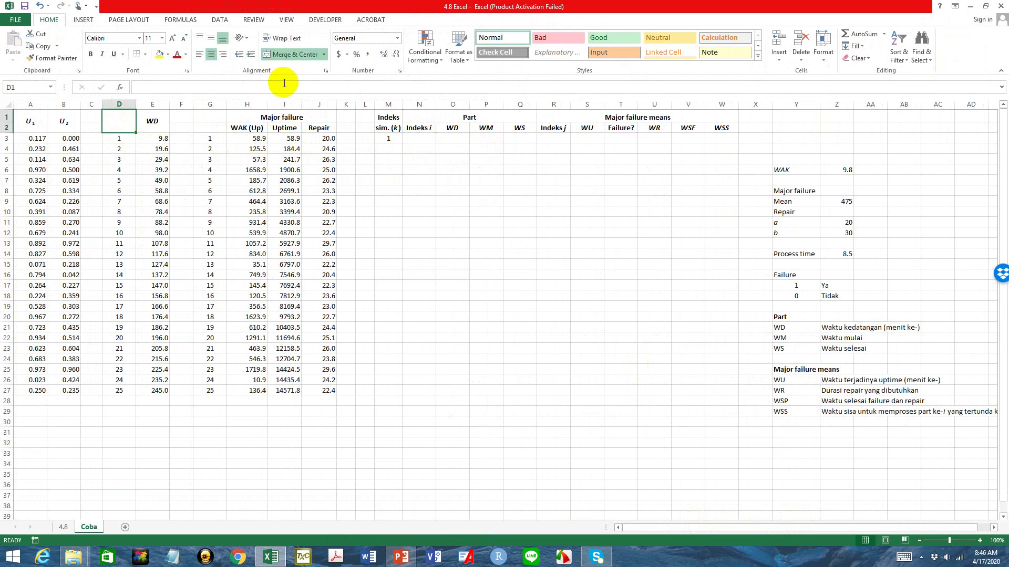
text(i)
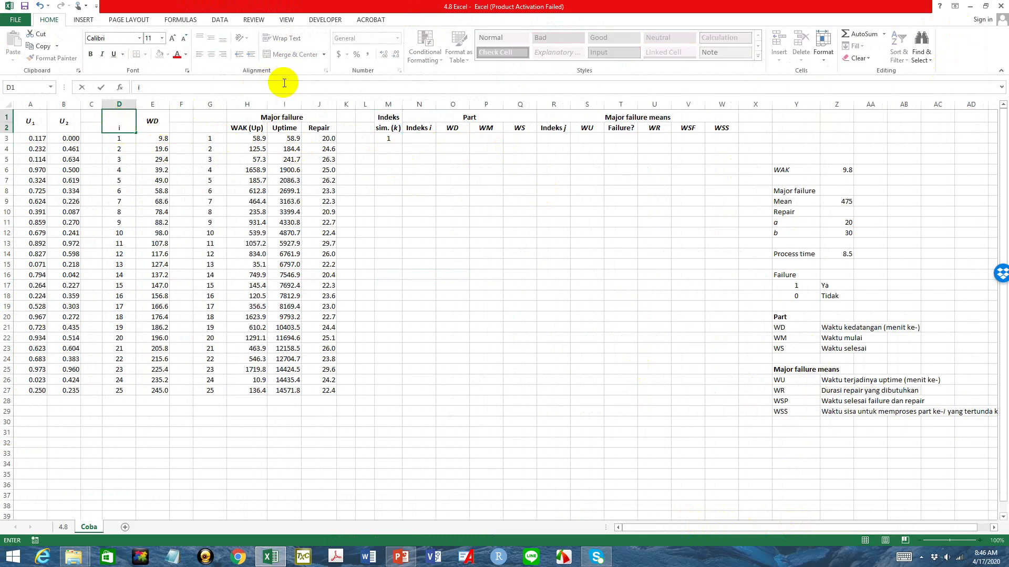
key(Return)
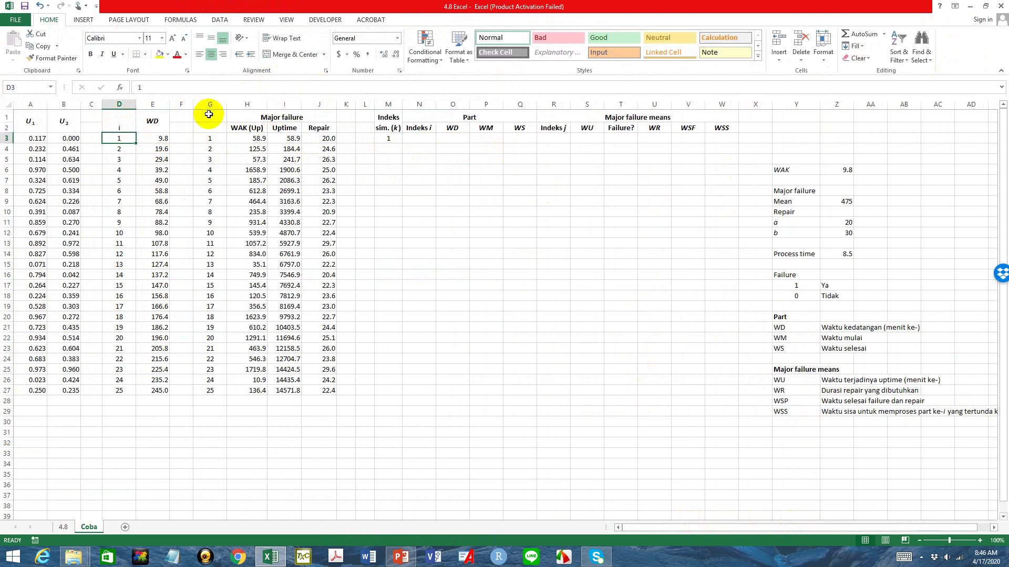
Step: Merge and center G1:G2 and enter the header j above the failure indices
drag(209, 116, 210, 127)
click(293, 54)
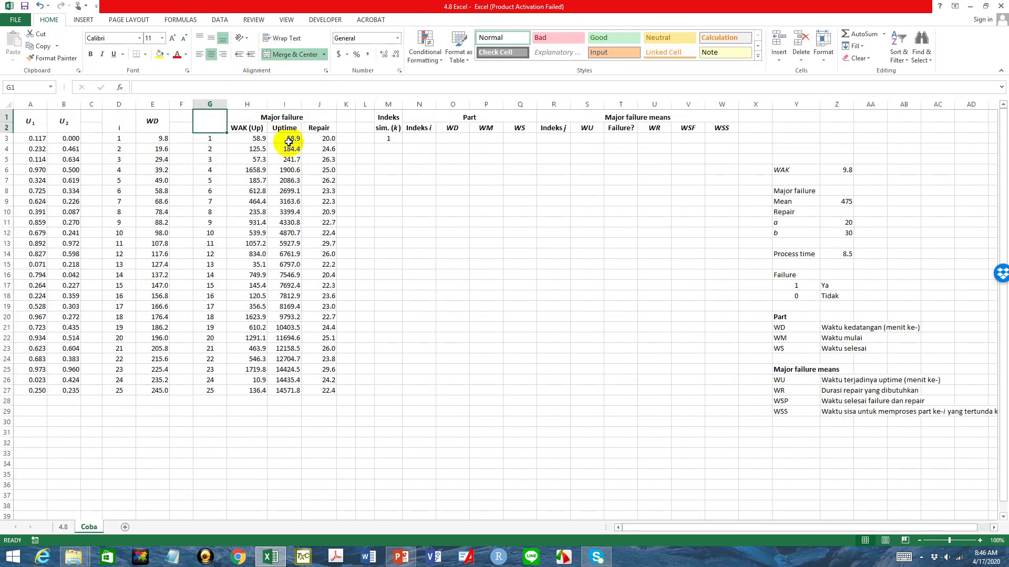
text(j)
click(388, 208)
Step: Format the i and j headers in D1 and G1 with wrapped text, middle vertical alignment and italics
click(121, 118)
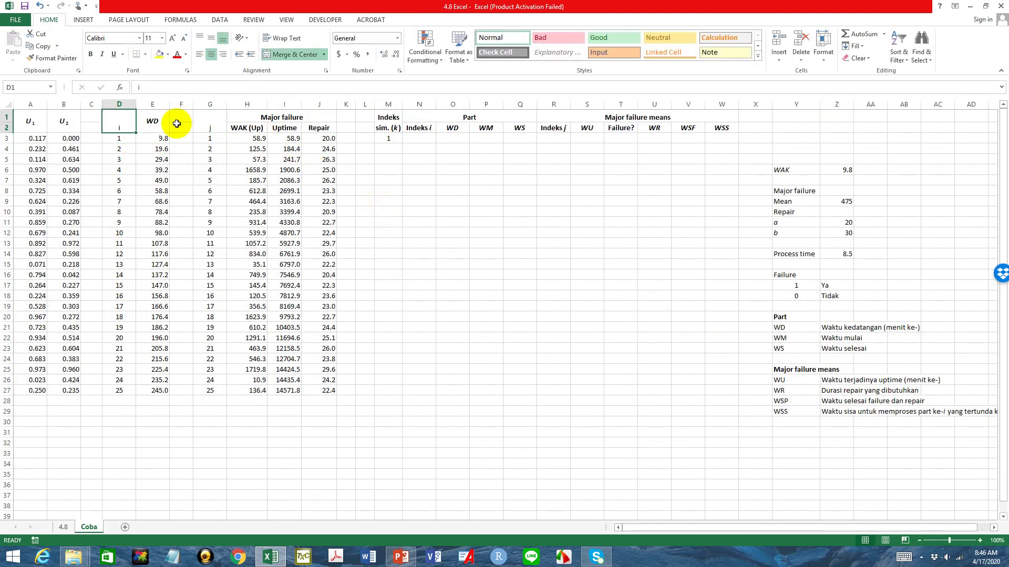
ctrl+click(203, 125)
click(282, 38)
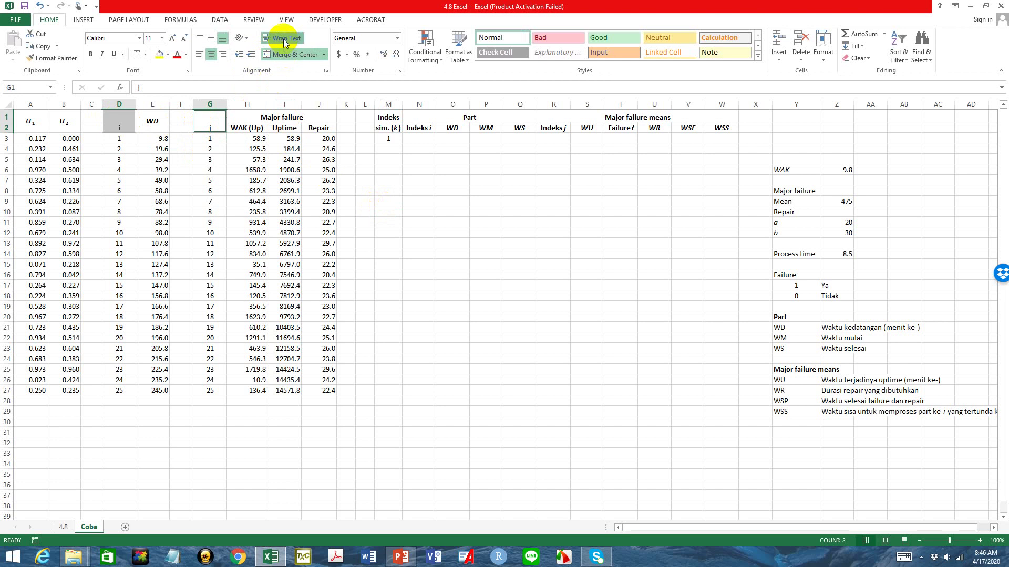
click(211, 38)
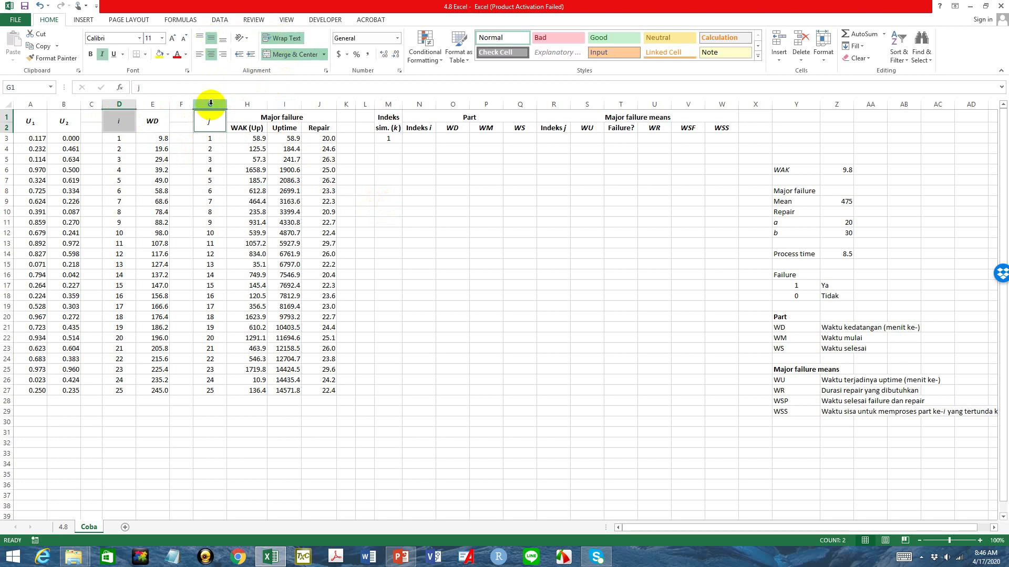
click(449, 233)
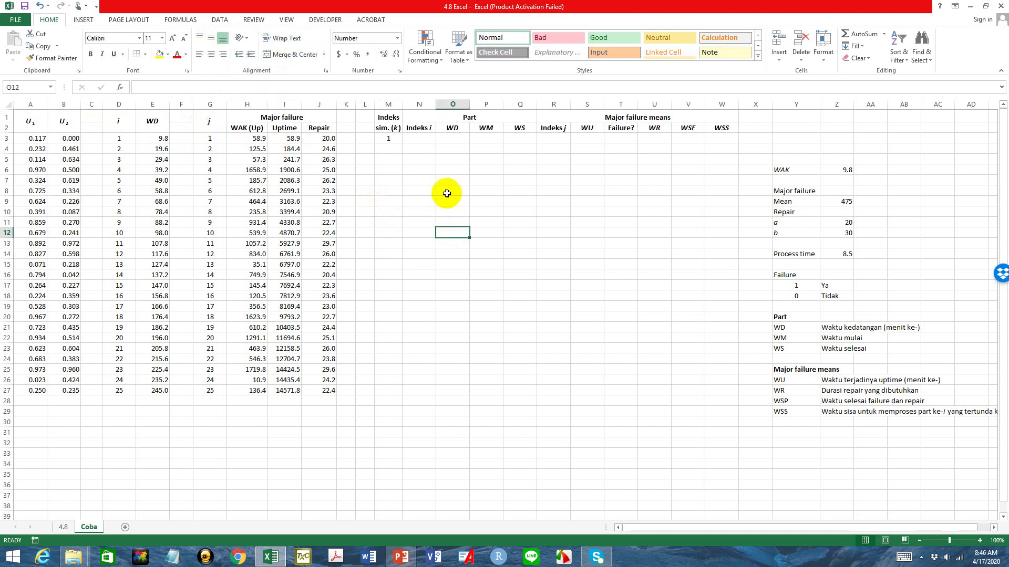
Step: Enter 1 as Indeks i in N3 and link the part arrival time WD in O3 to E3
click(428, 140)
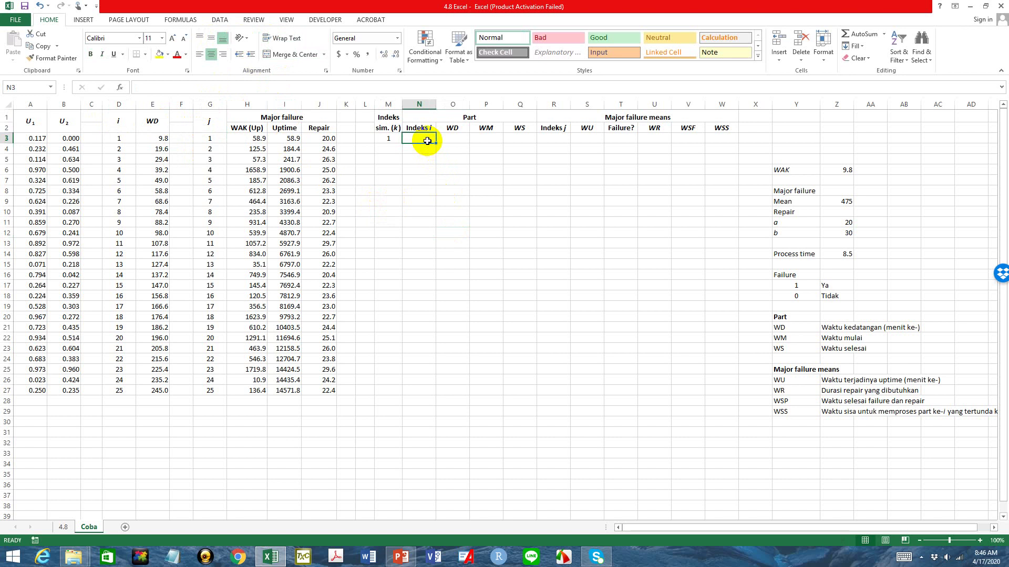
text(`)
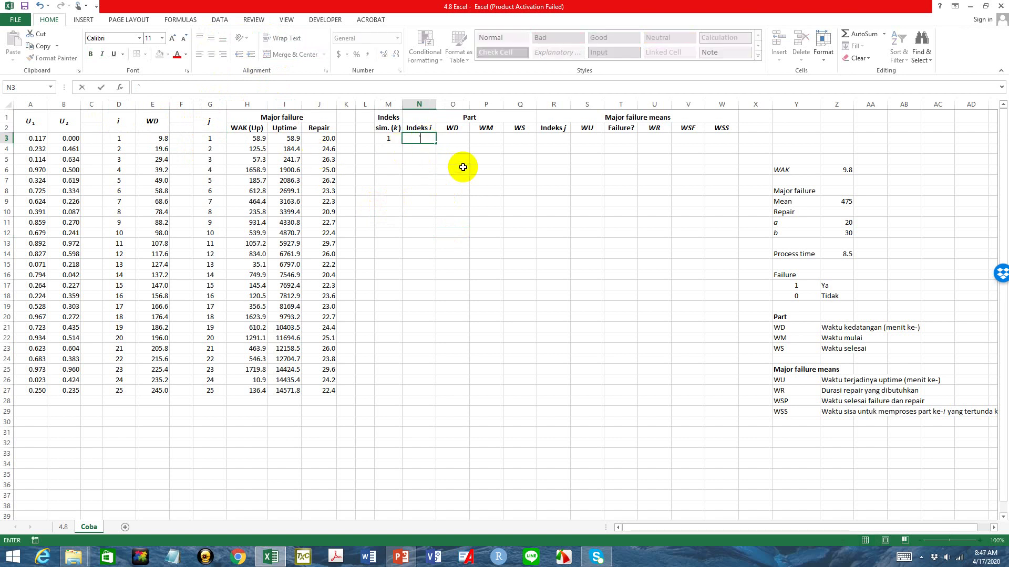
key(Tab)
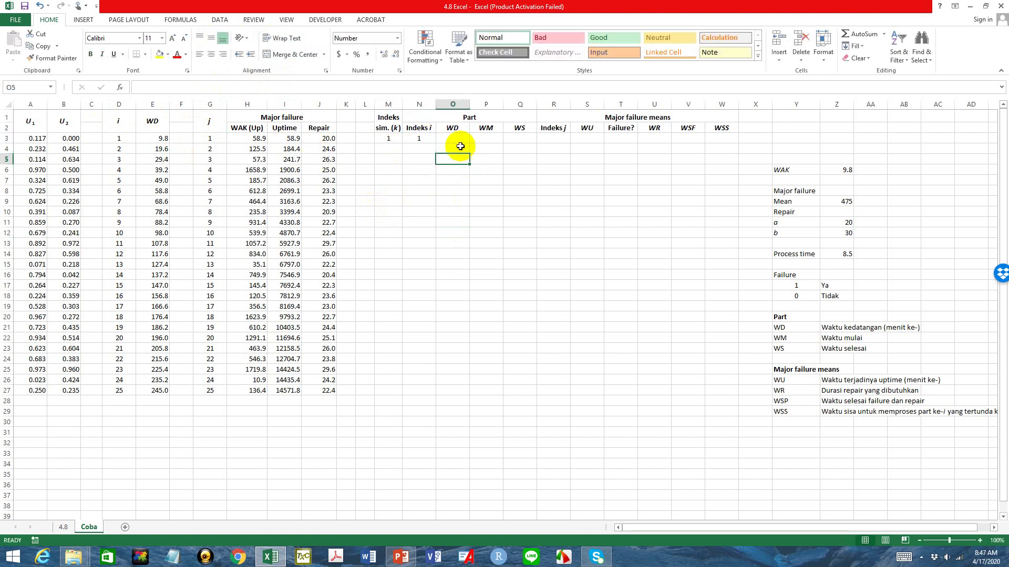
text(=)
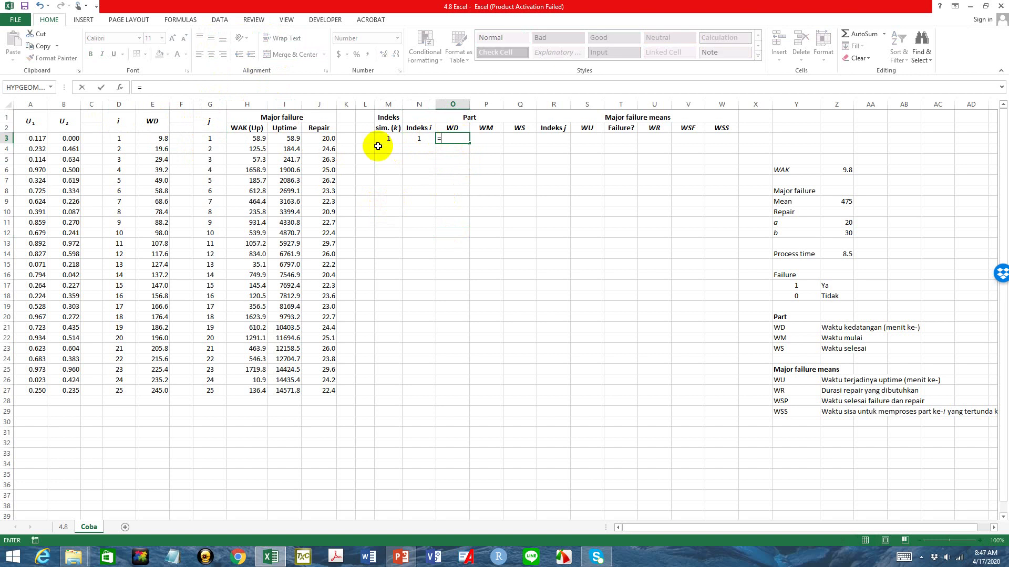
click(164, 138)
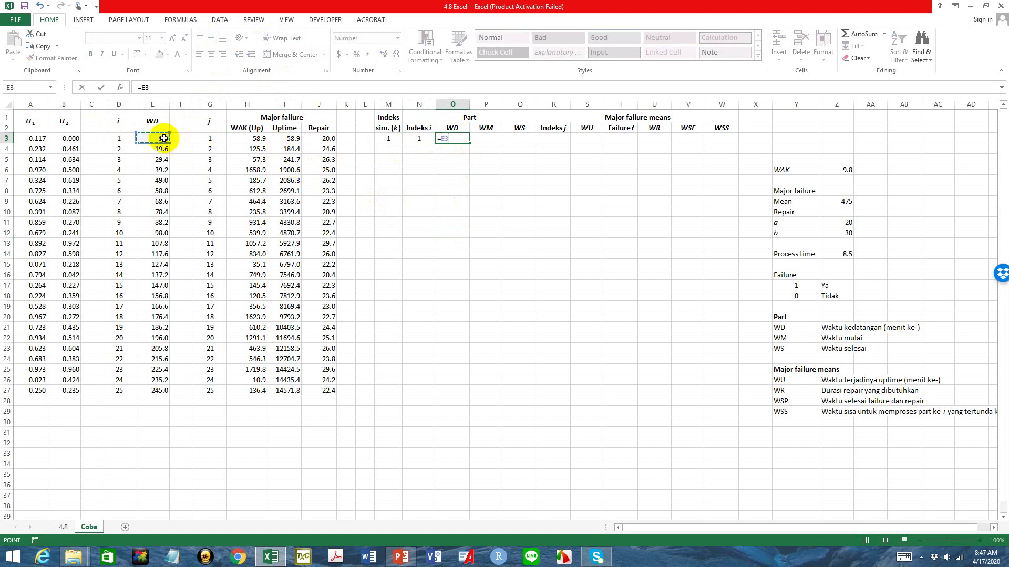
key(Return)
Step: Set the start time WM in P3 to =O3 and the finish time WS in Q3 to =P3+Z14
click(490, 137)
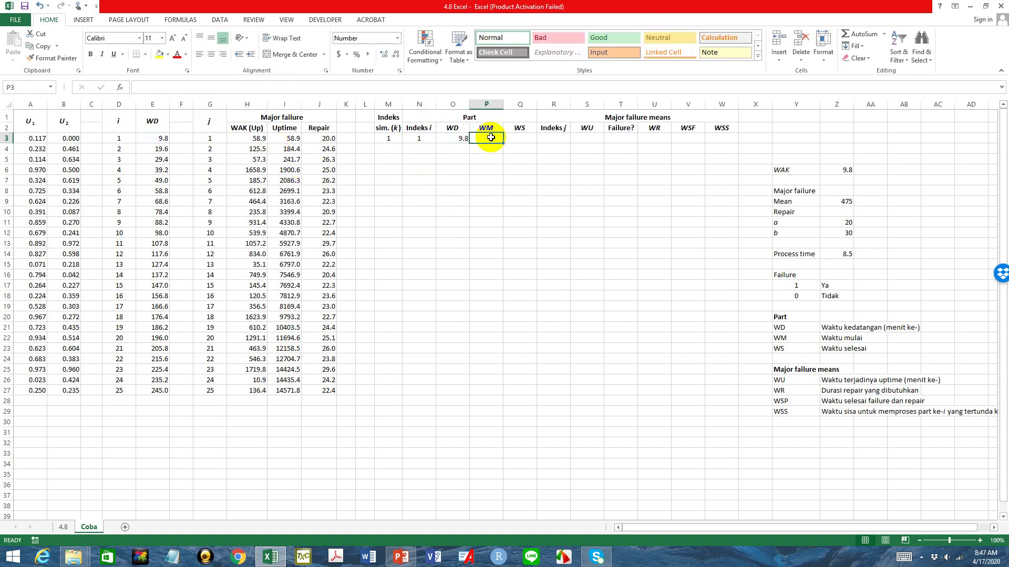
text(=)
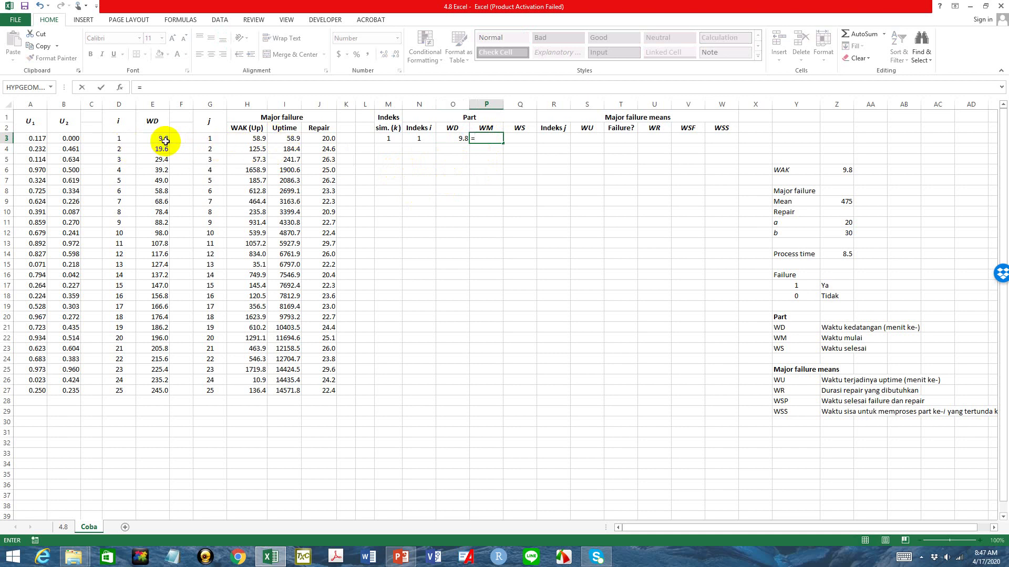
click(459, 138)
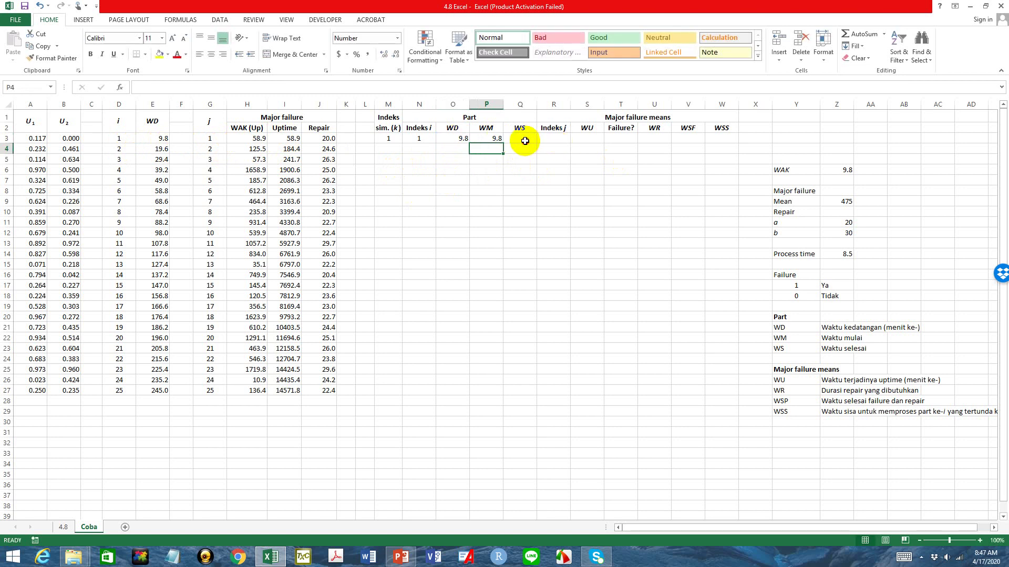
key(Tab)
text(=)
click(492, 138)
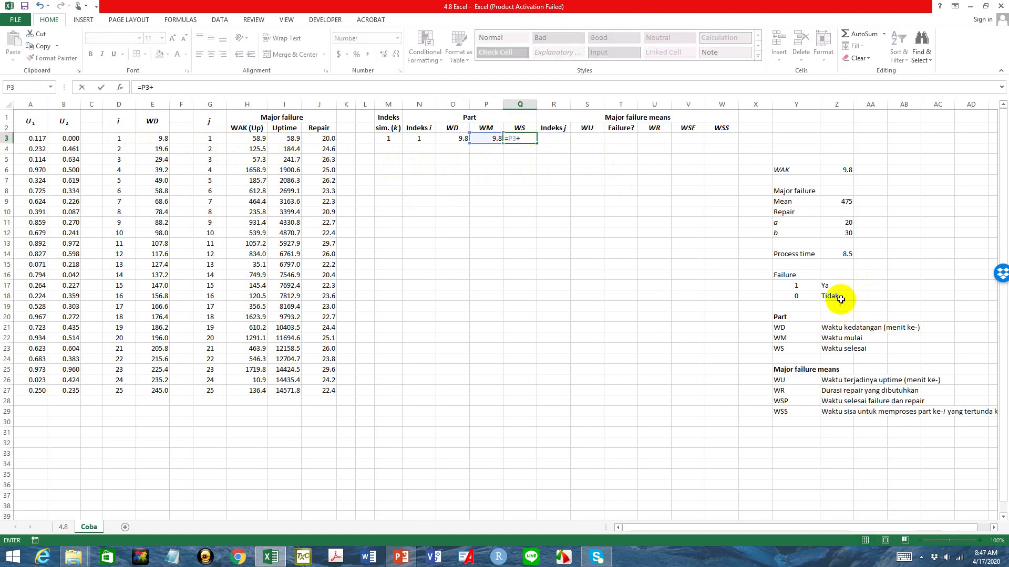
click(843, 255)
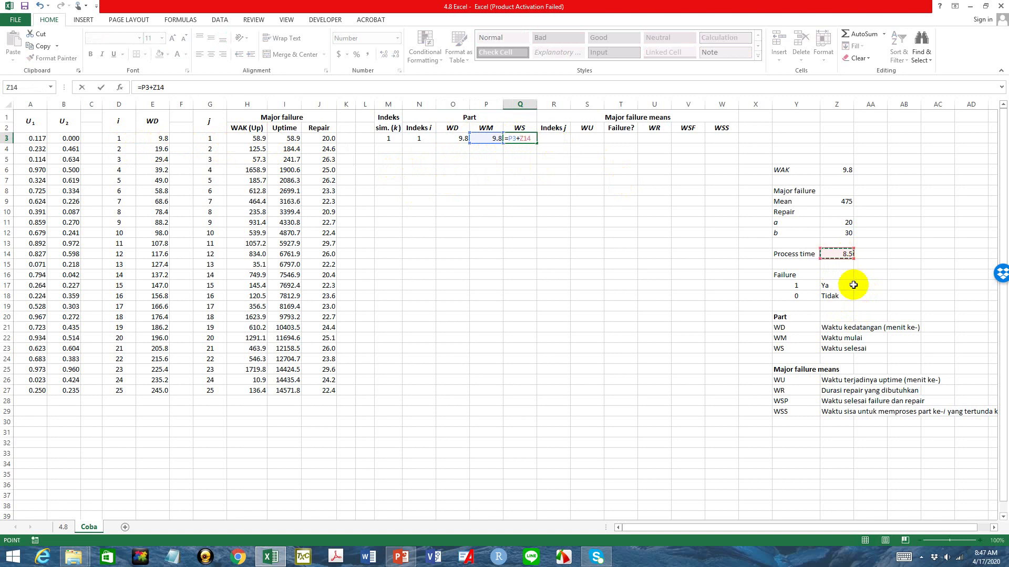
key(Return)
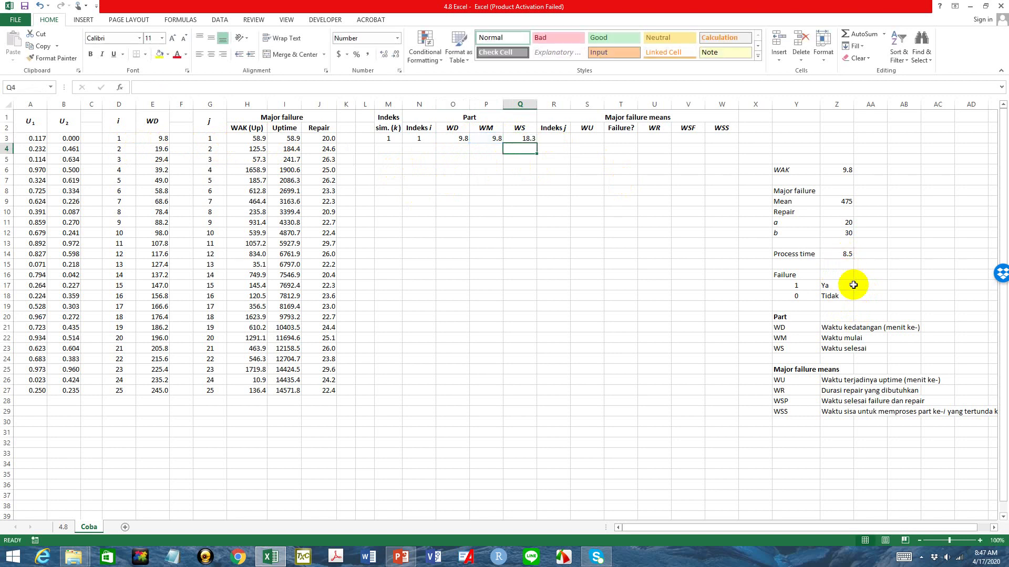
Step: Link Indeks j in R3 to G3 and the uptime WU in S3 to I3
click(559, 141)
text(=)
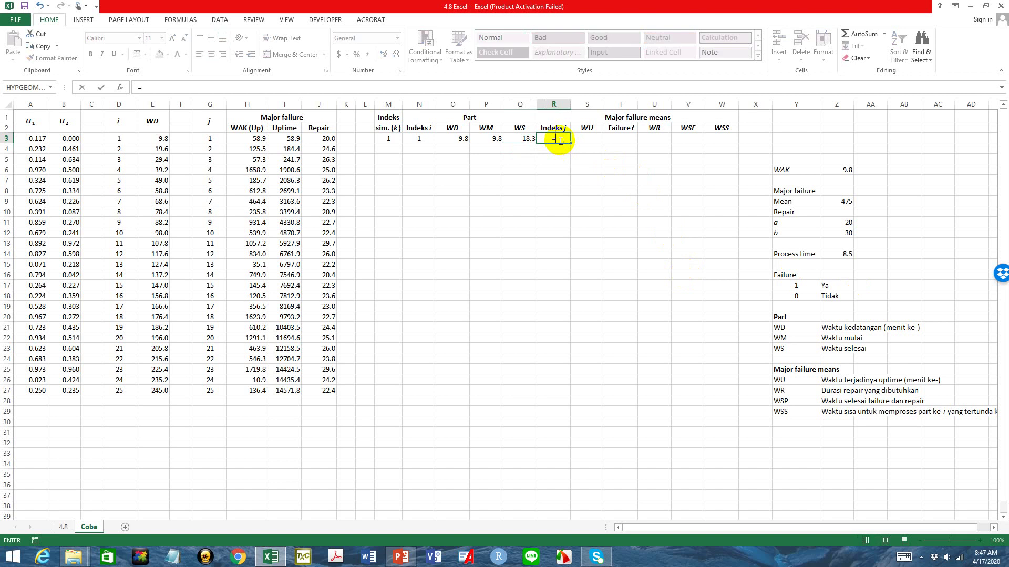
click(221, 138)
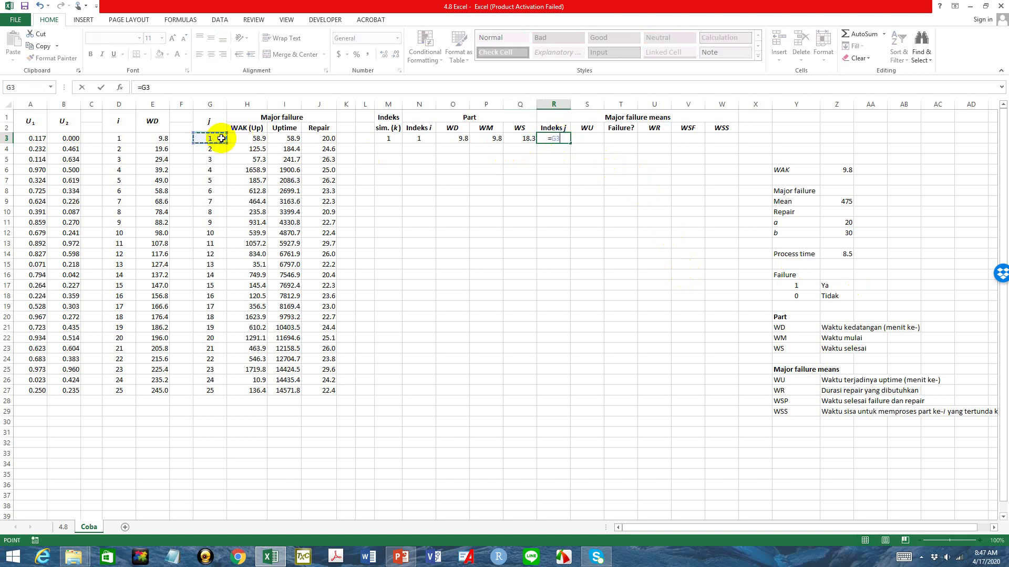
key(Return)
click(598, 138)
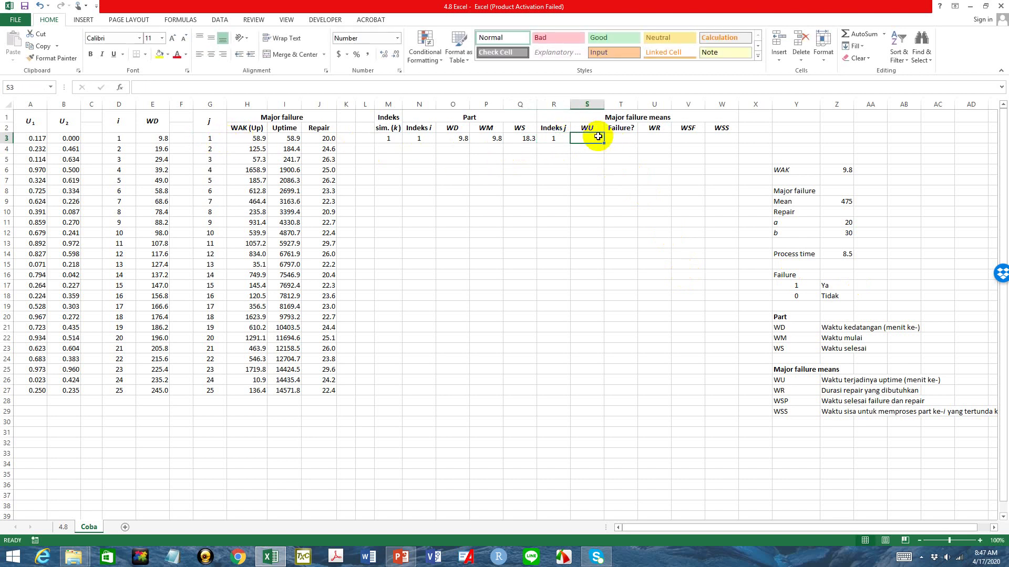
text(=)
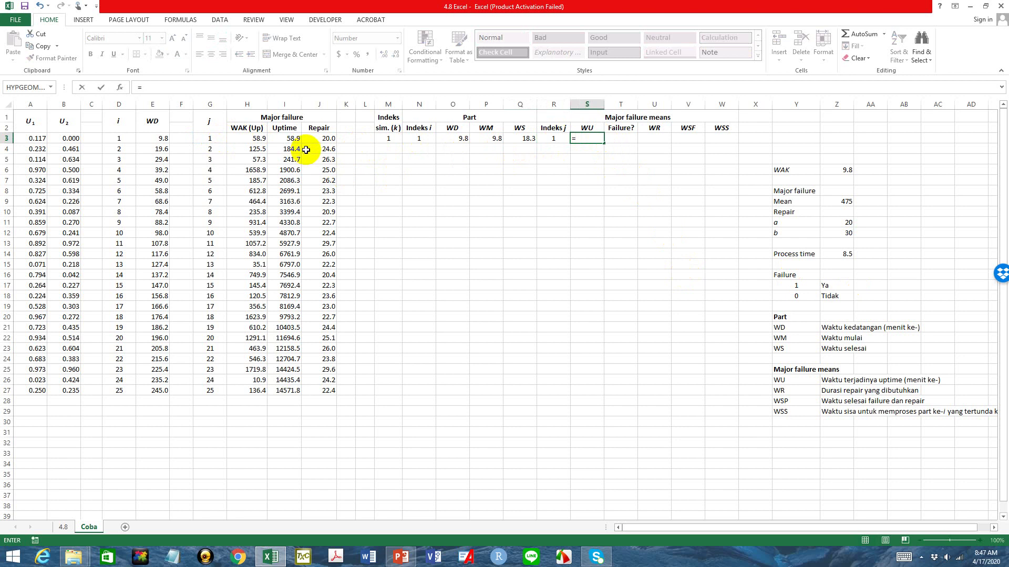
click(292, 137)
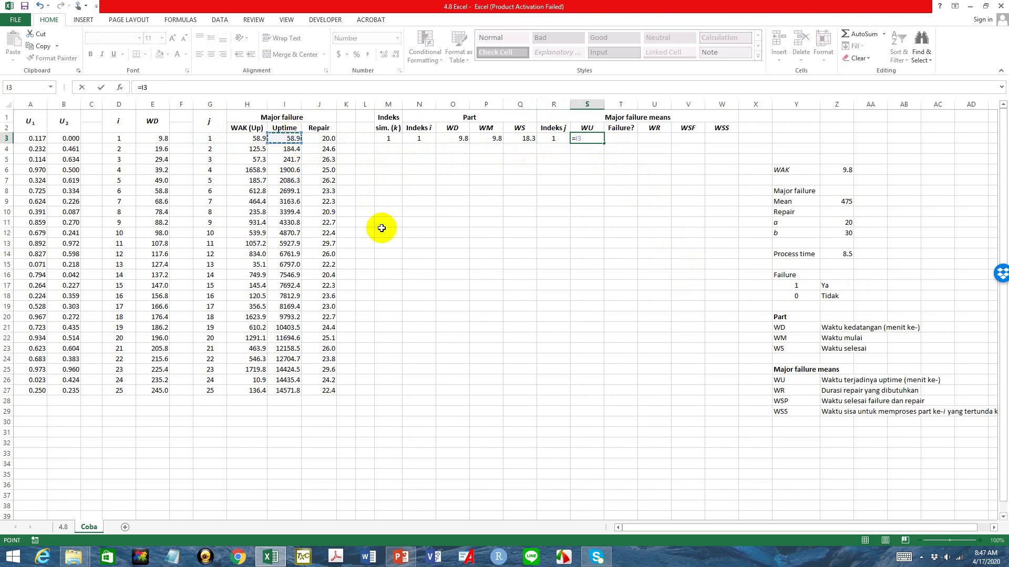
key(Return)
Step: Enter the formula =IF(S3<Q3,1,0) in T3 to flag whether a failure occurs before the part is finished
click(627, 140)
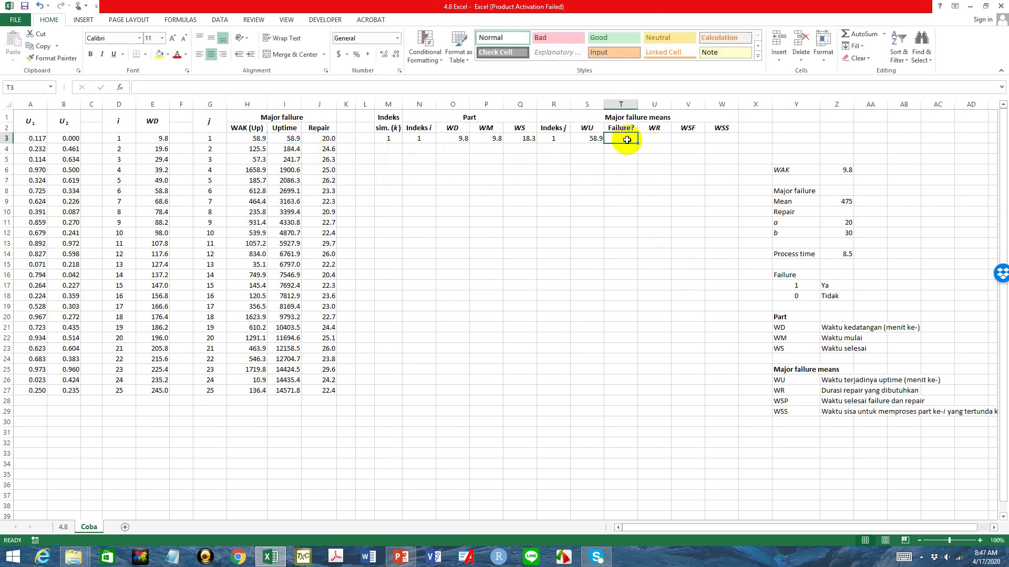
text(=)
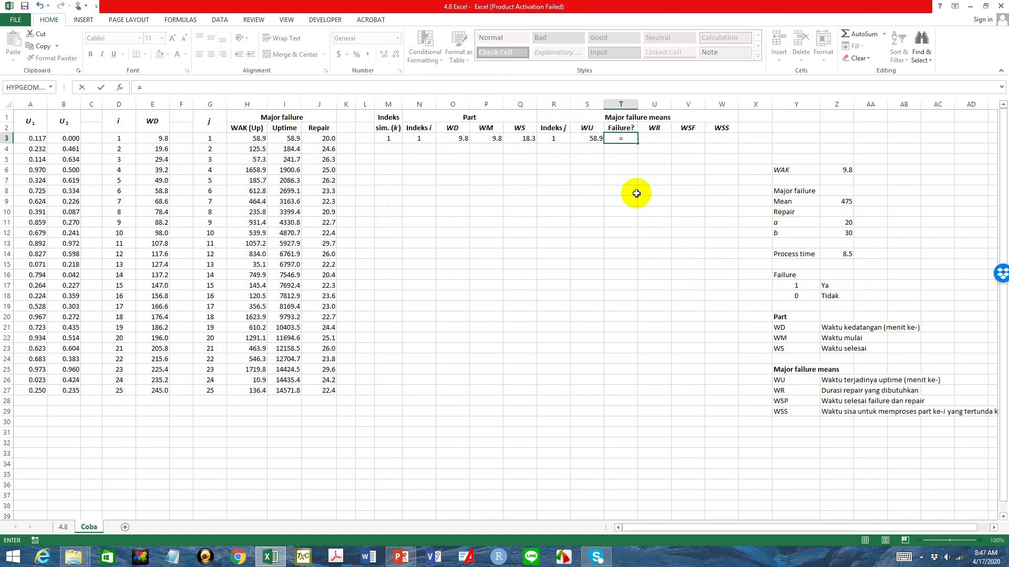
text(IF()
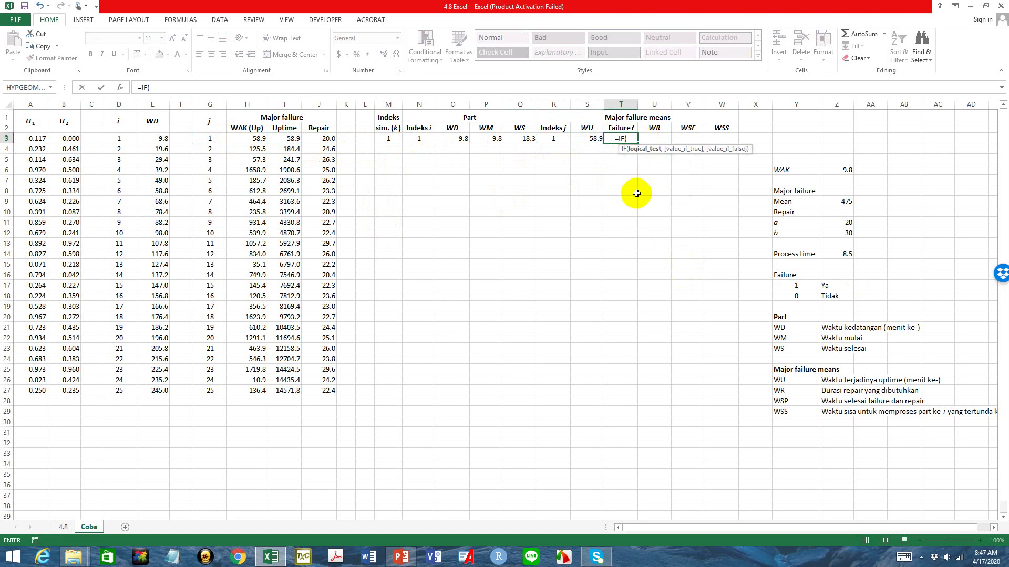
click(588, 139)
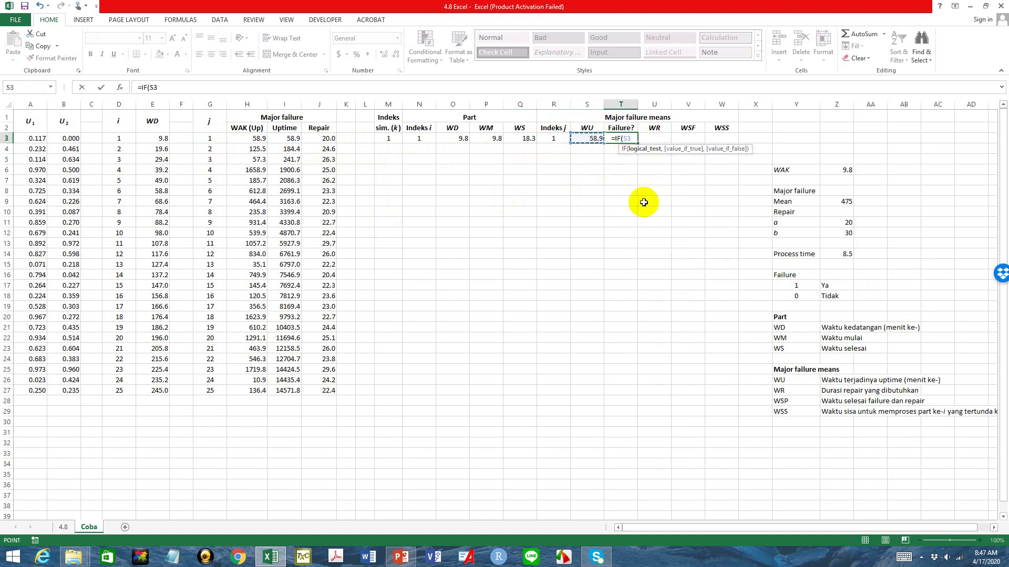
text(<)
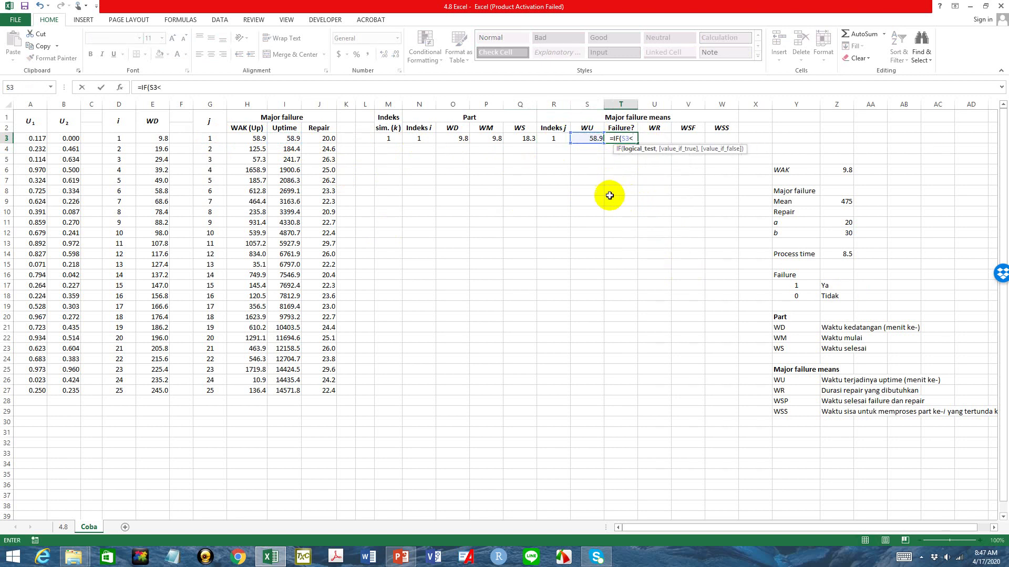
click(523, 138)
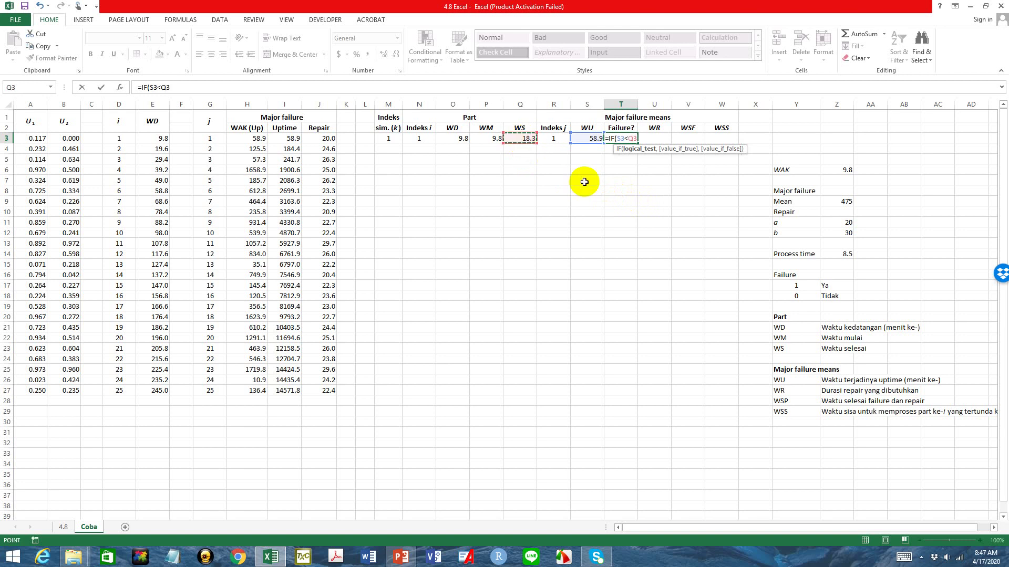
text(,)
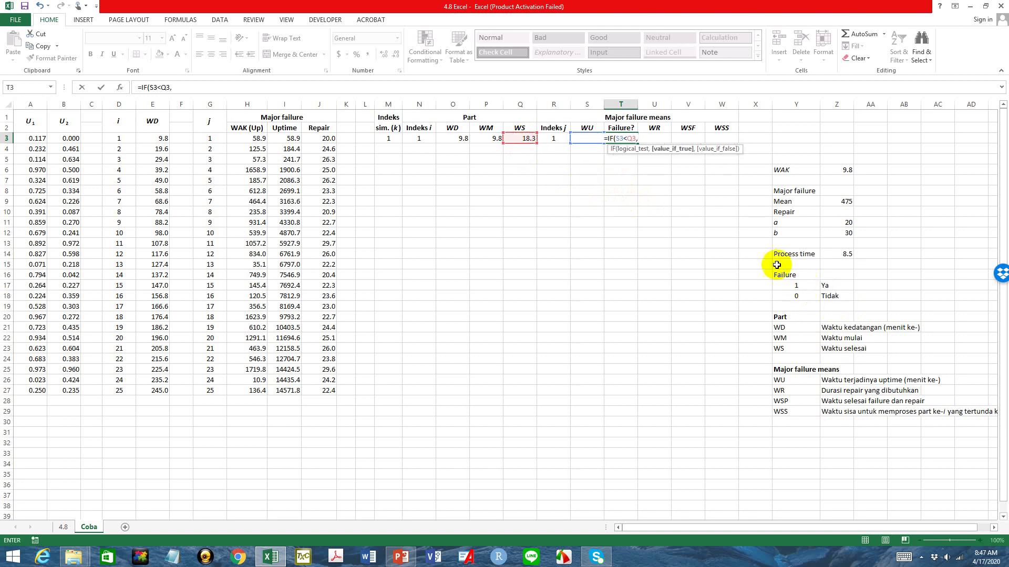
text(1)
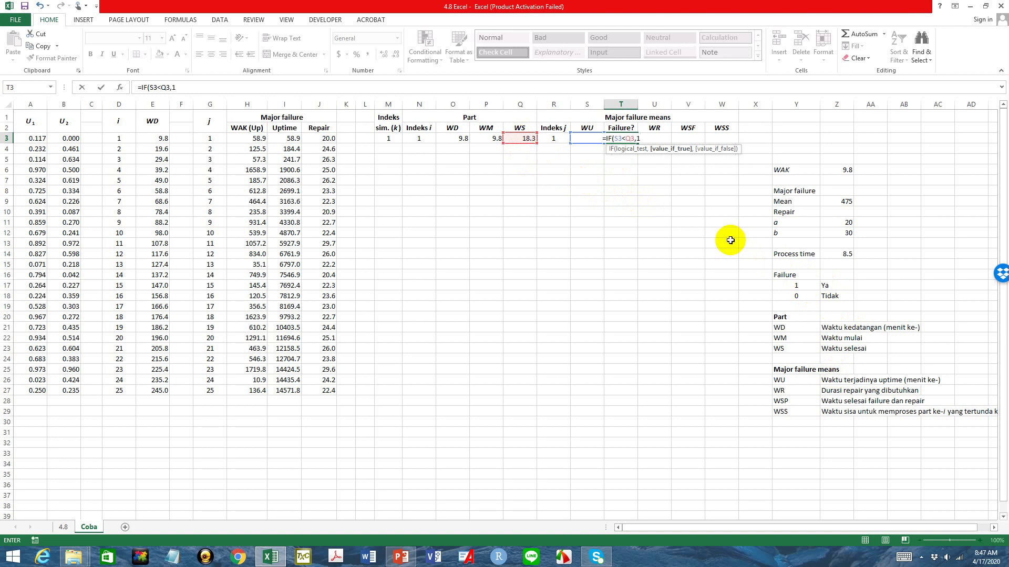
text(,)
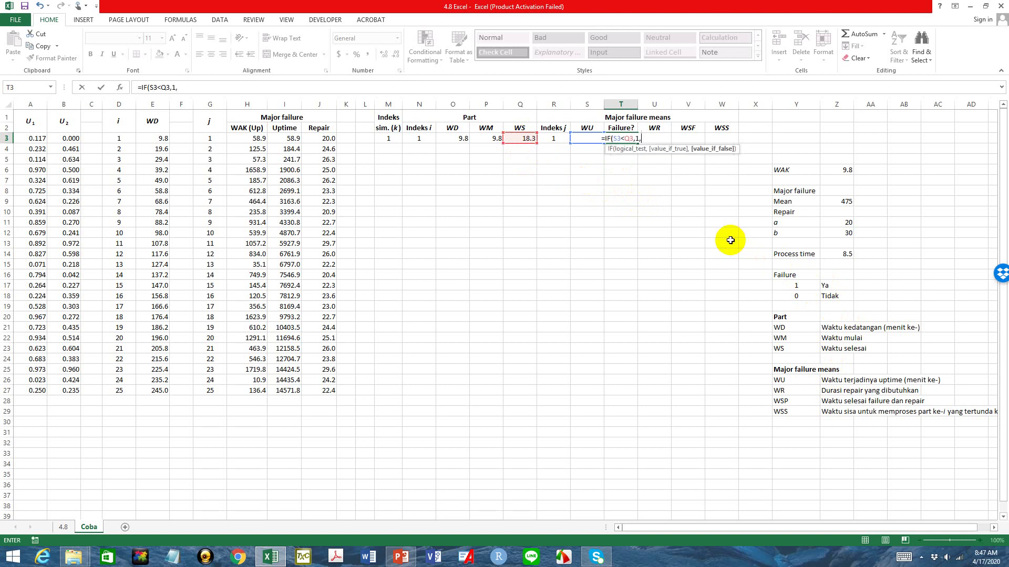
text(0))
key(Return)
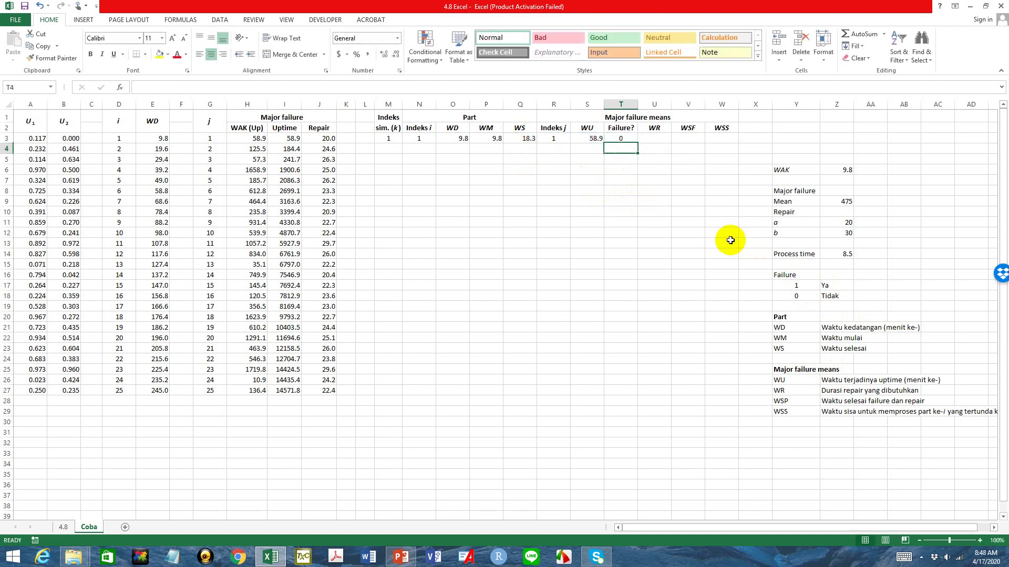
click(630, 138)
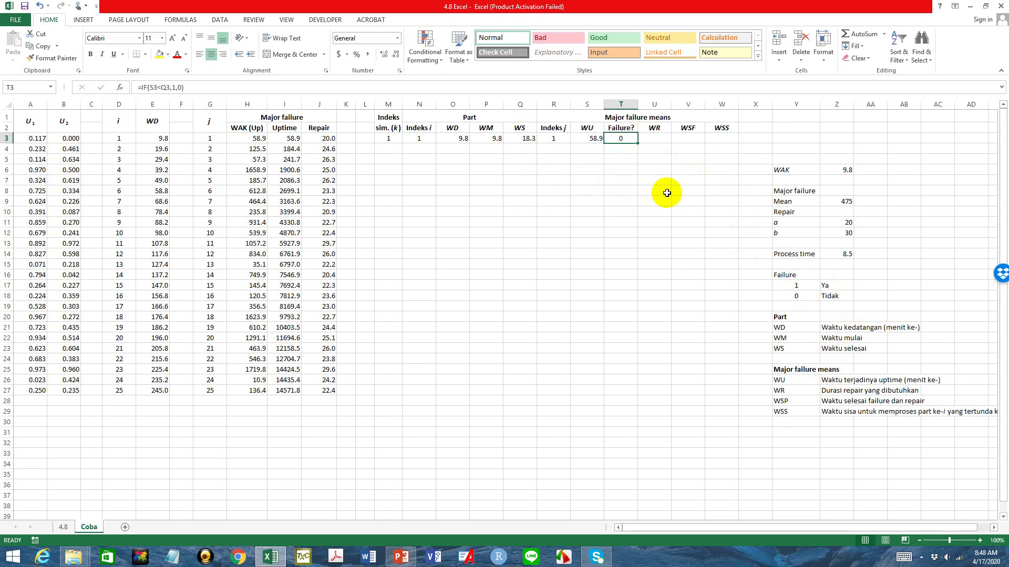
click(660, 138)
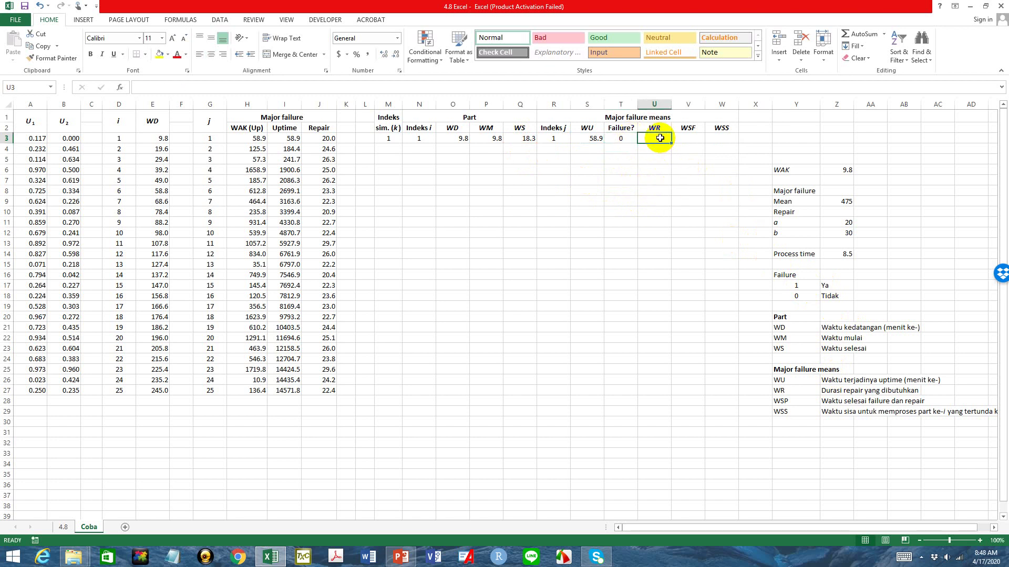
click(683, 140)
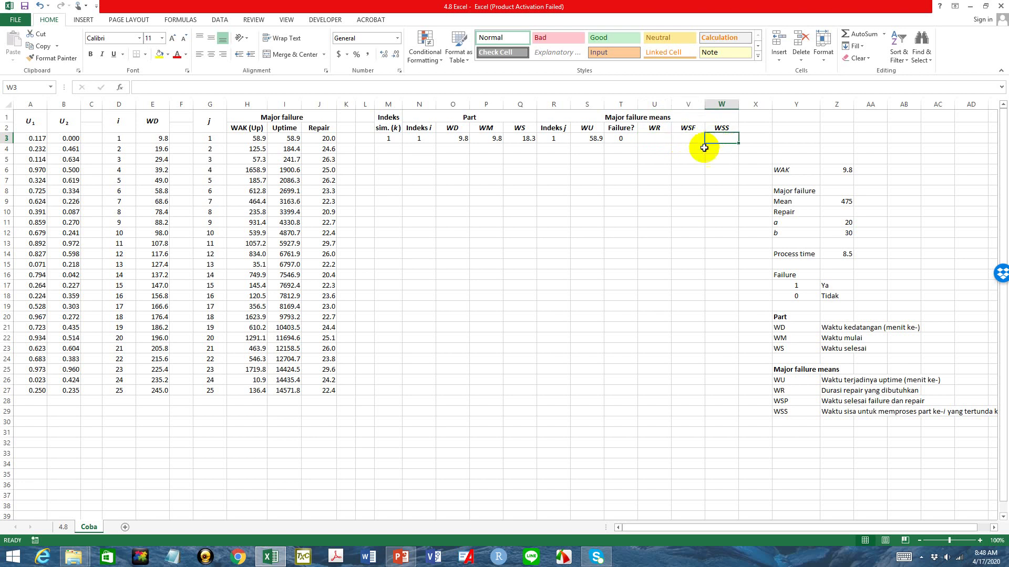
Step: Try copying the simulation row M3:W3 from the 4.8 sheet into row 4 of the Coba sheet as values, starting at M4
click(62, 529)
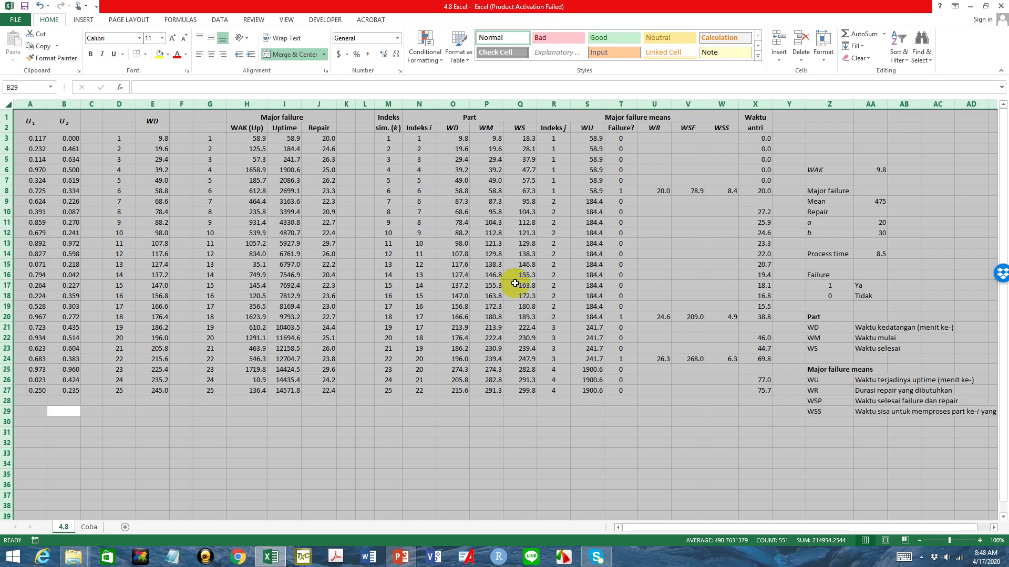
click(544, 264)
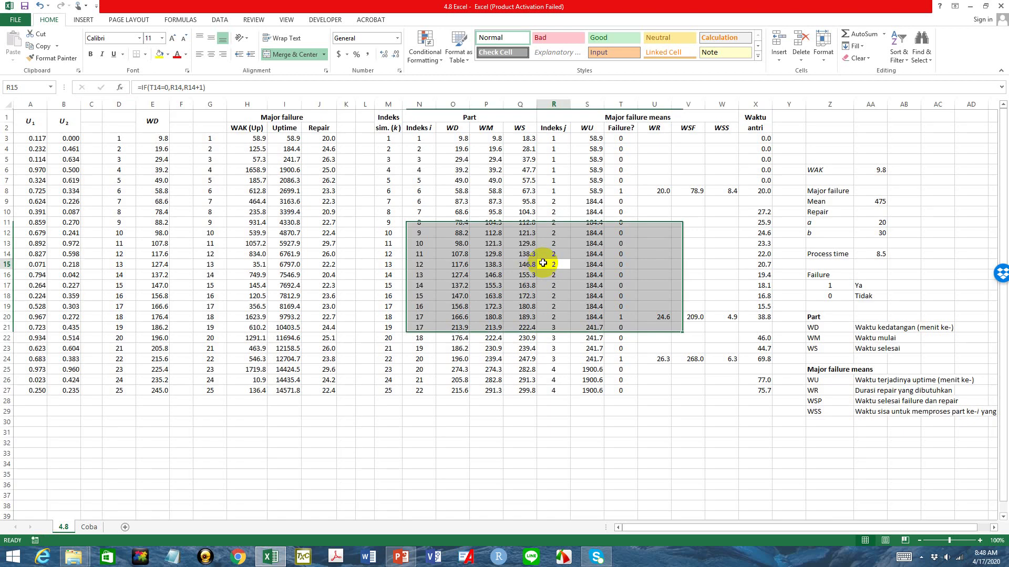
click(400, 140)
drag(400, 139, 700, 147)
key(ctrl+c)
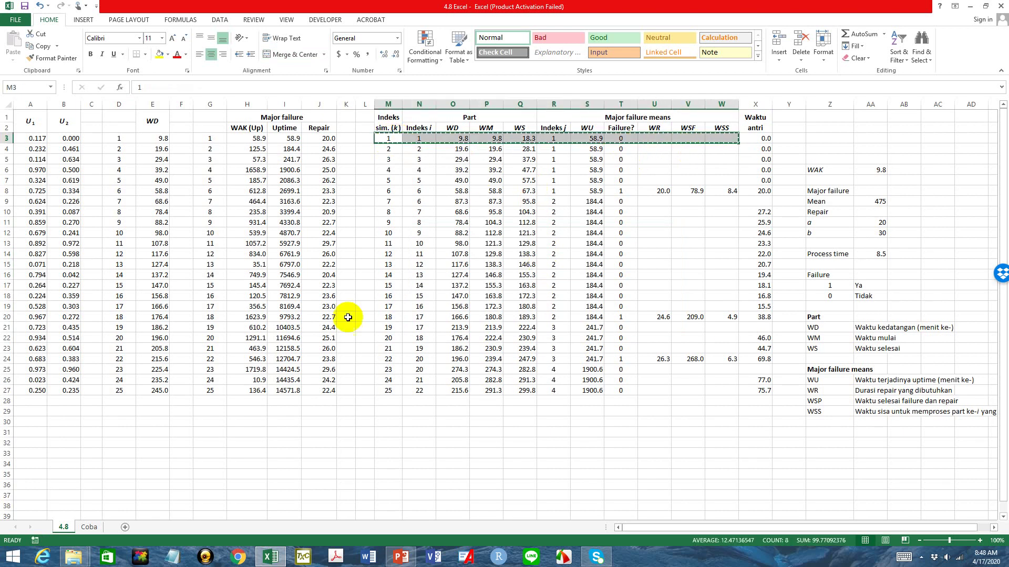
click(95, 525)
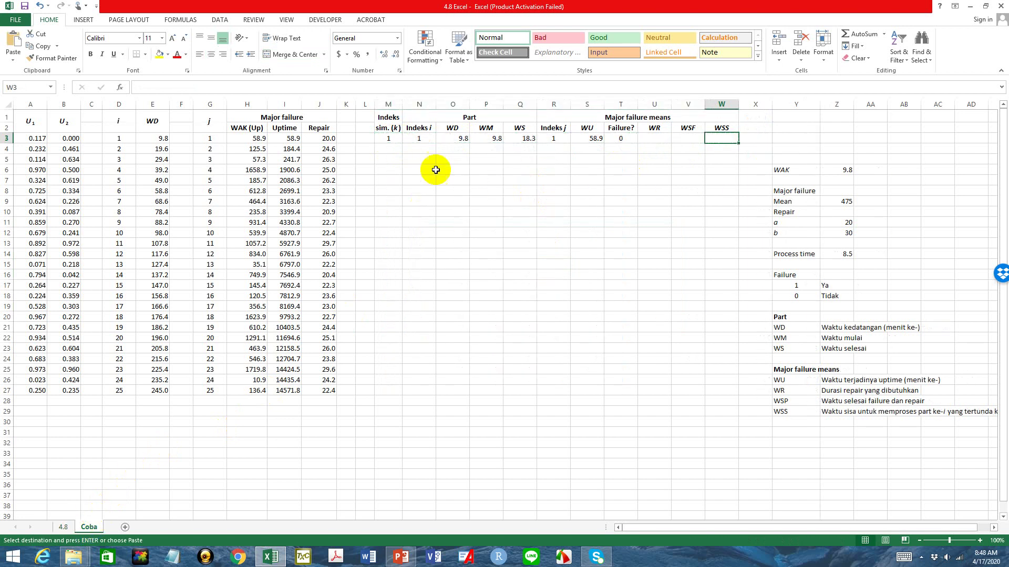
click(395, 149)
key(ctrl+v)
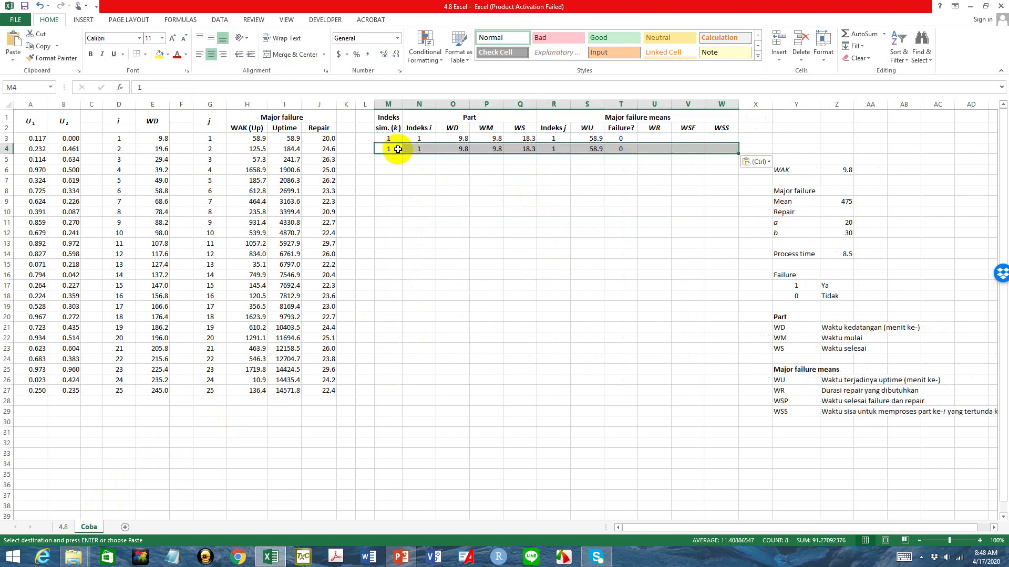
click(756, 161)
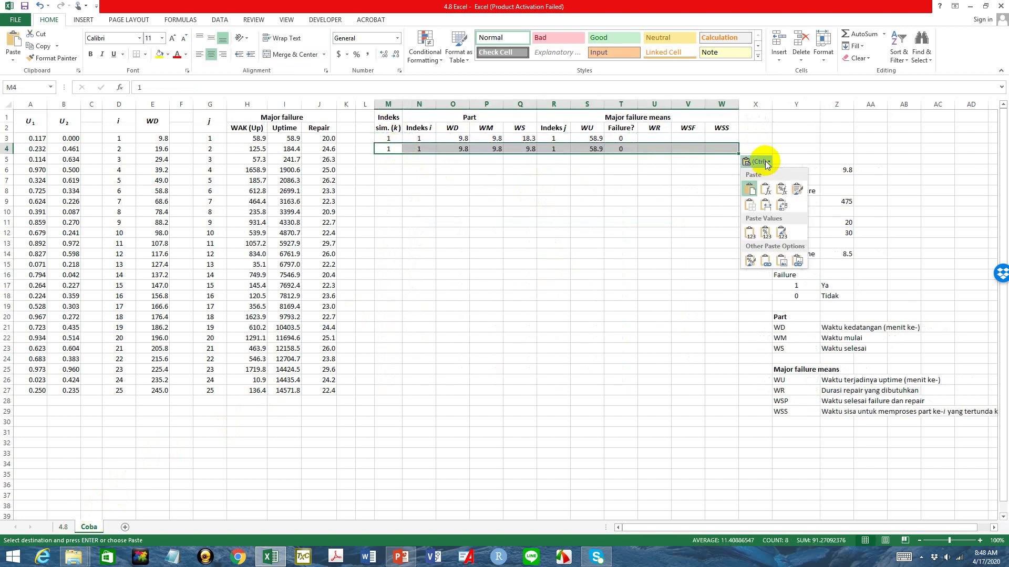
click(777, 230)
Step: Clear the pasted contents of M4:W4 on the Coba sheet
click(688, 211)
drag(391, 150, 707, 150)
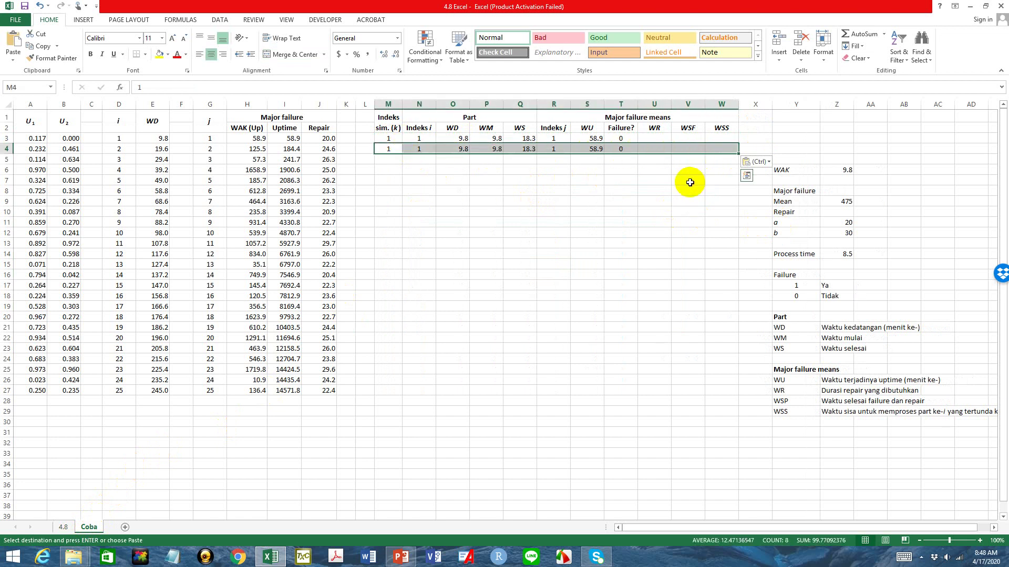
key(Delete)
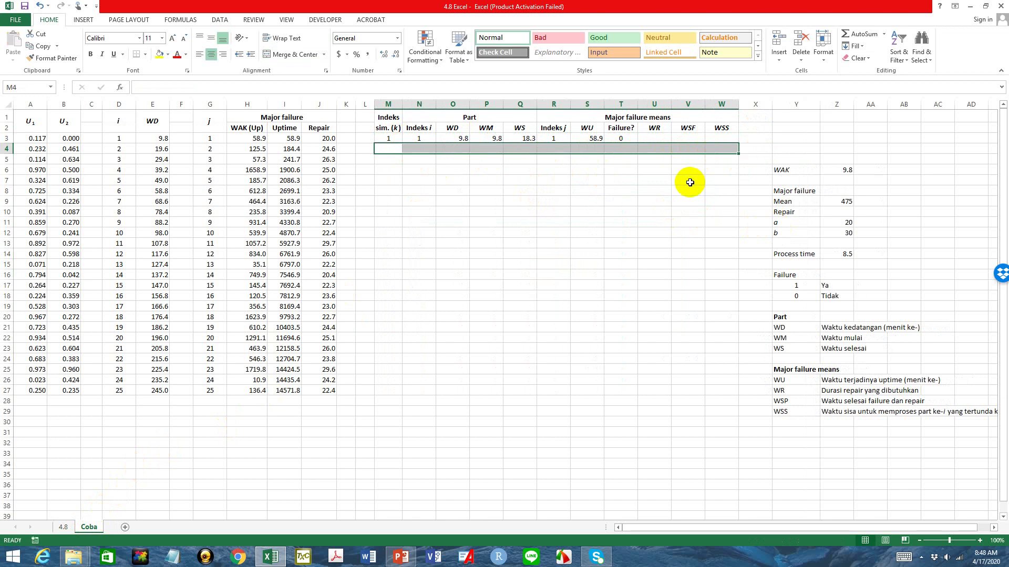
Step: Make the process time reference absolute in the WS formula in Q3, so it reads =P3+$Z$14
click(519, 231)
click(520, 137)
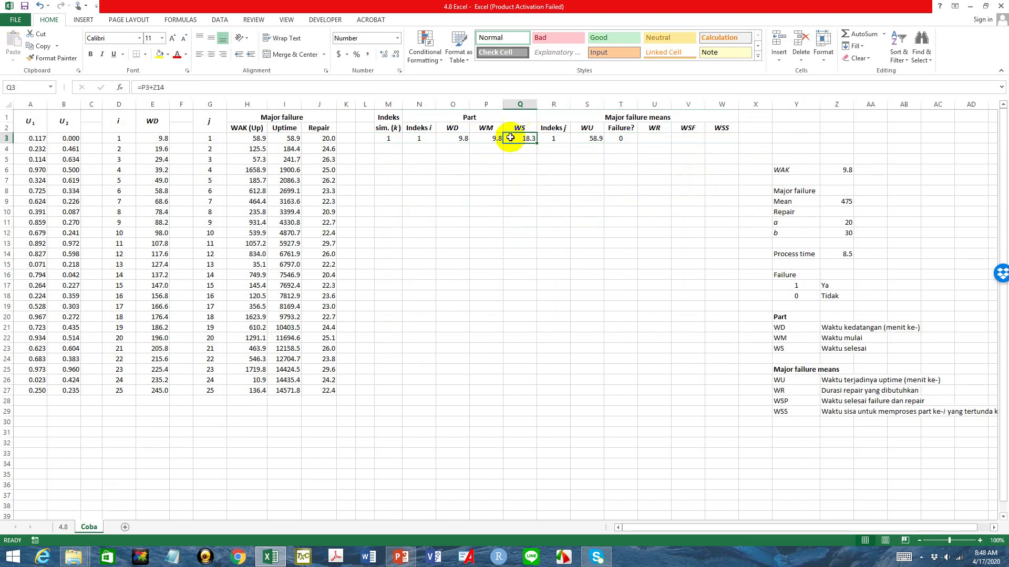
click(151, 87)
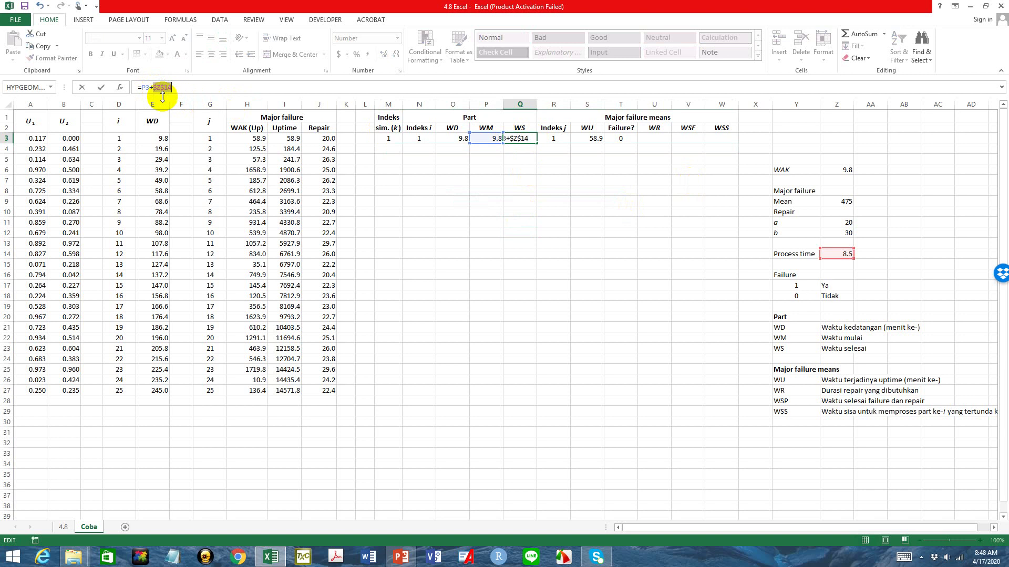
key(Return)
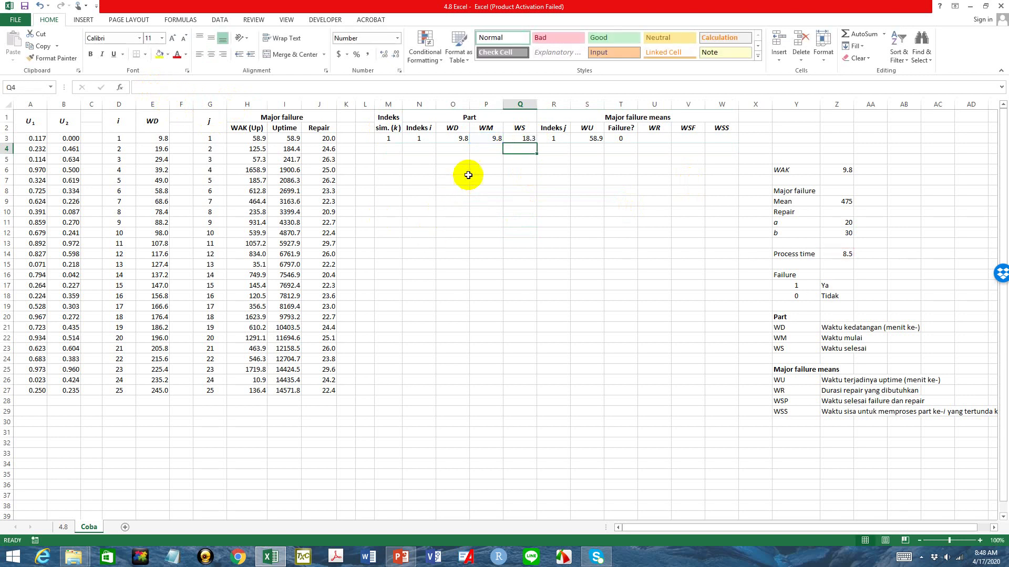
Step: Enter 2 as the simulation index k in M4 and 2 as Indeks i in N4
click(384, 147)
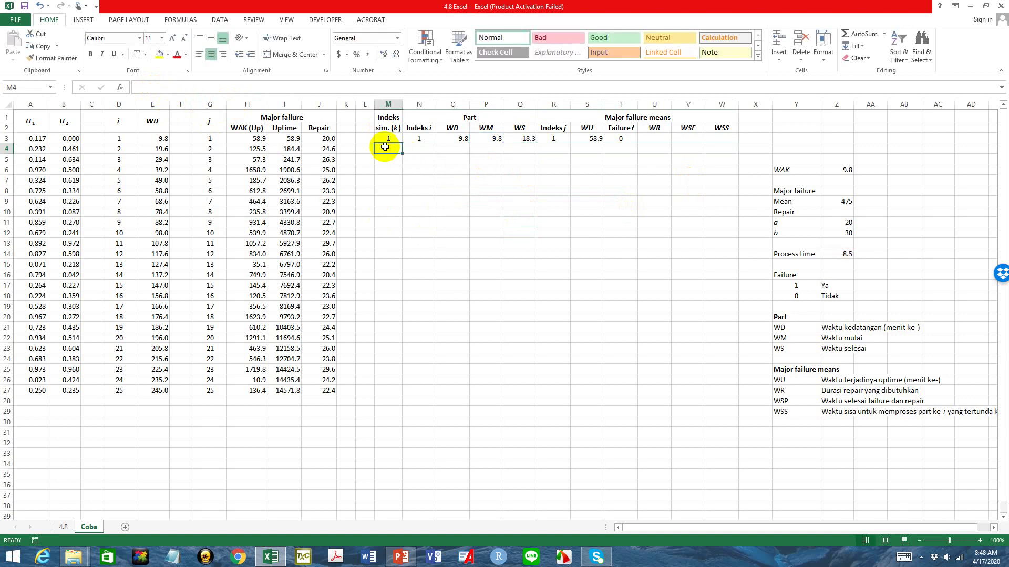
text(2)
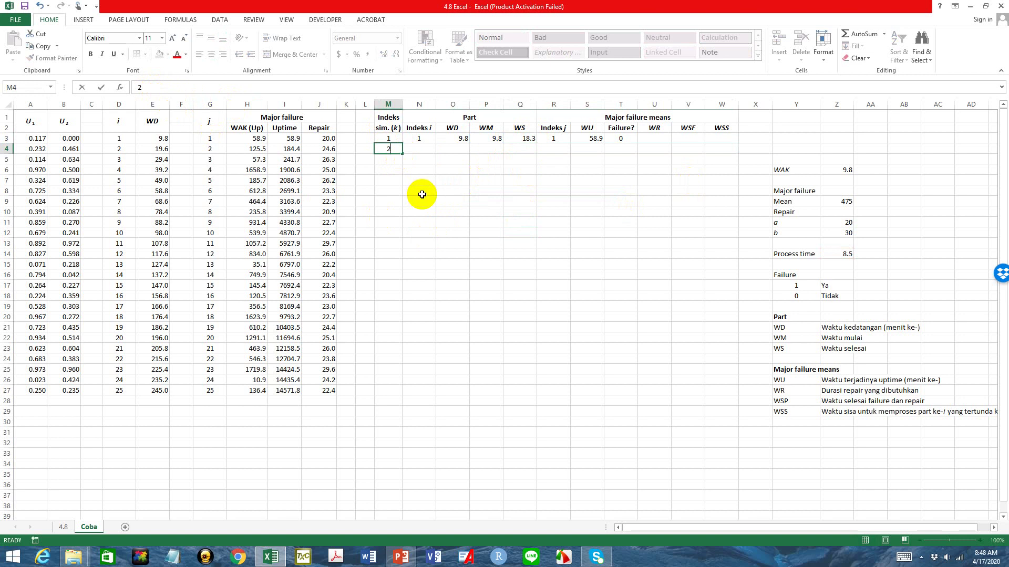
key(Tab)
text(1)
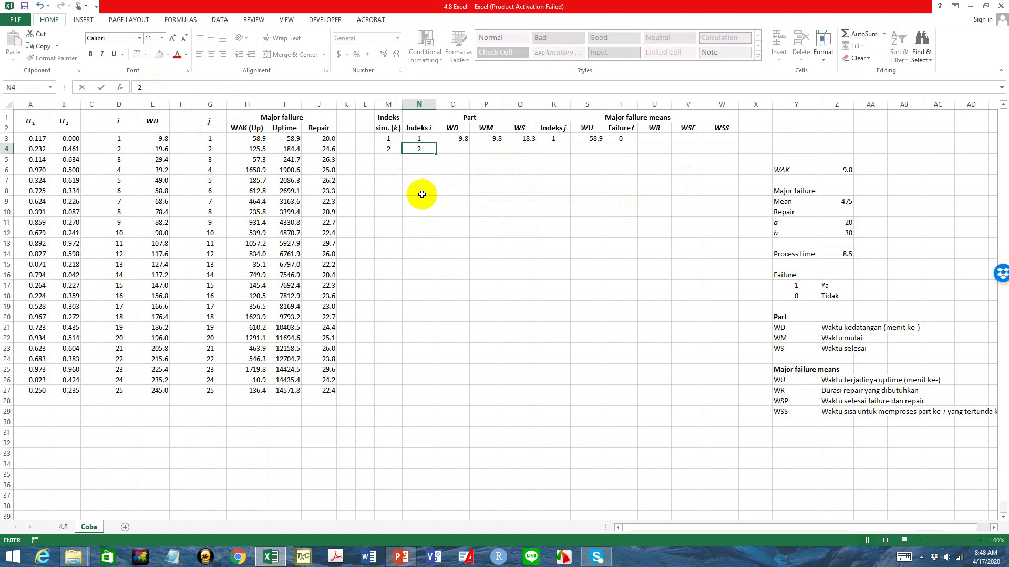
click(450, 199)
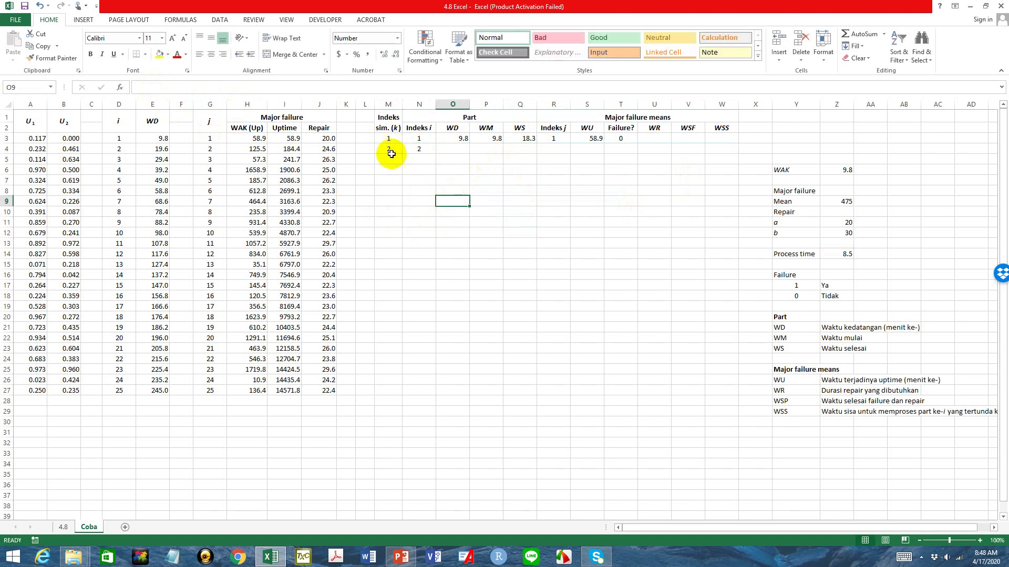
Step: Link the second part's arrival time WD in O4 to E4
click(523, 138)
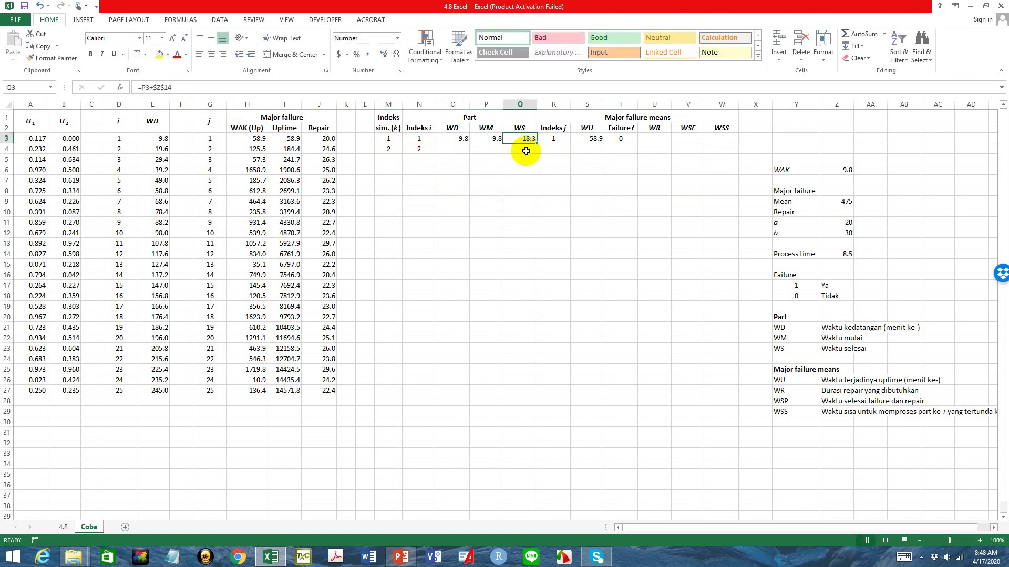
click(452, 149)
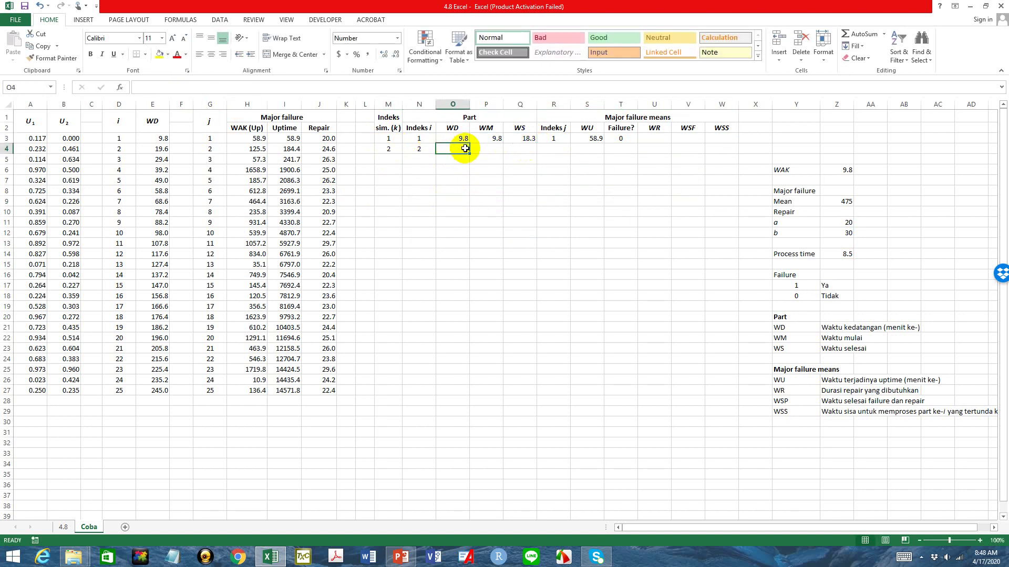
text(=)
click(162, 149)
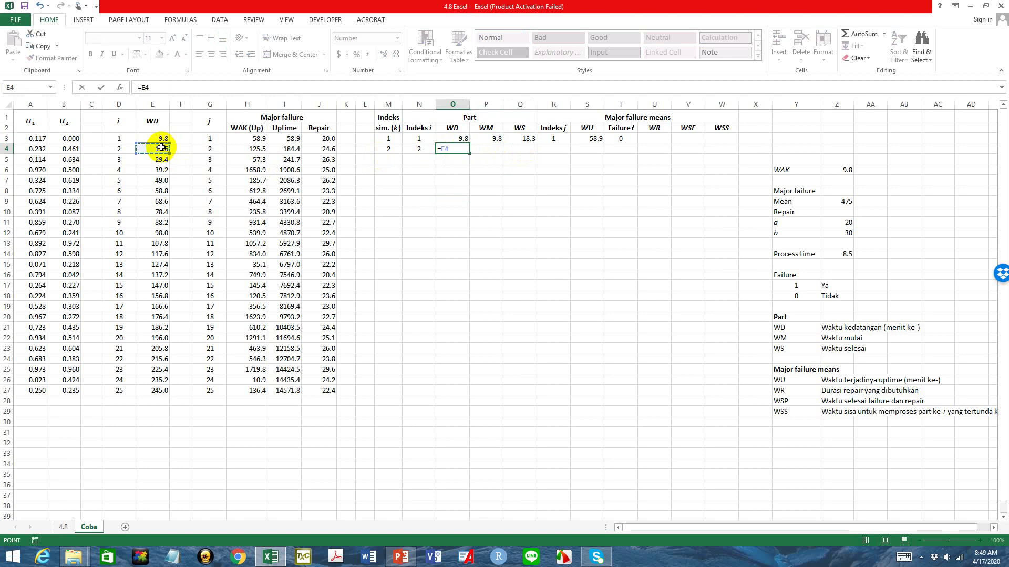
key(Return)
Step: Set the start time WM in P4 to =O4 and fill the WS formula from Q3 down to Q4
click(489, 146)
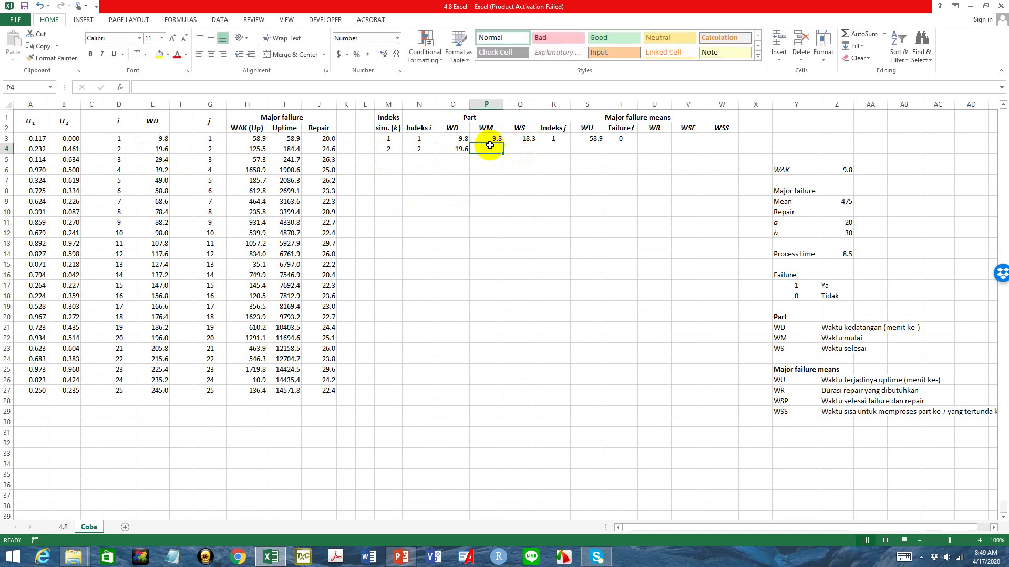
text(=)
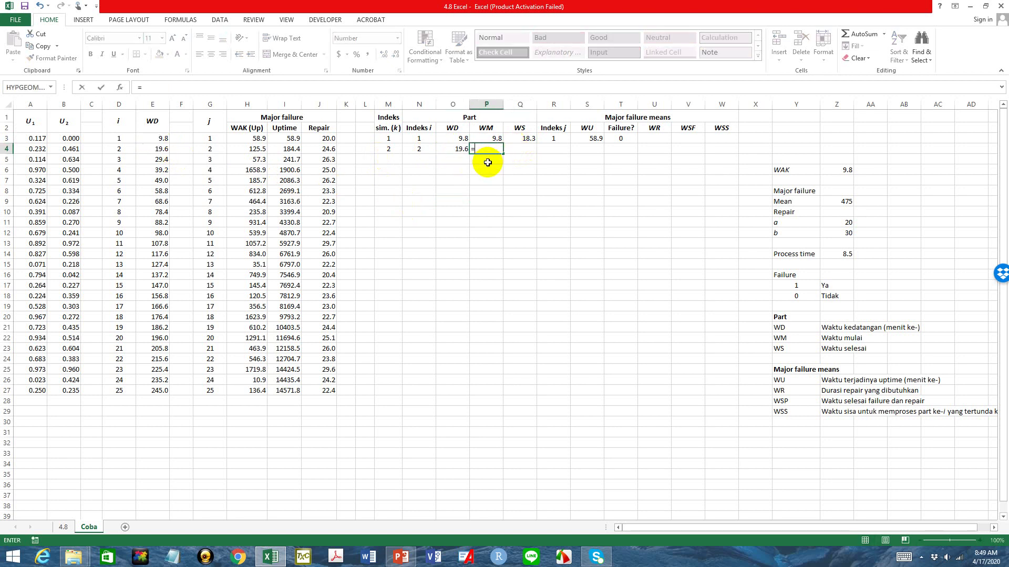
click(457, 149)
key(Return)
click(528, 141)
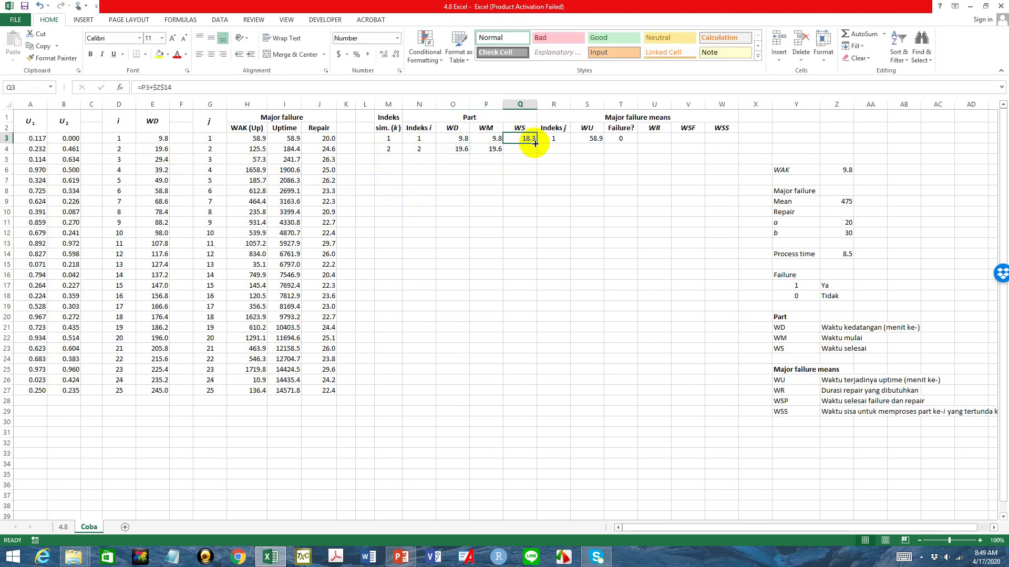
drag(535, 143, 534, 153)
click(535, 213)
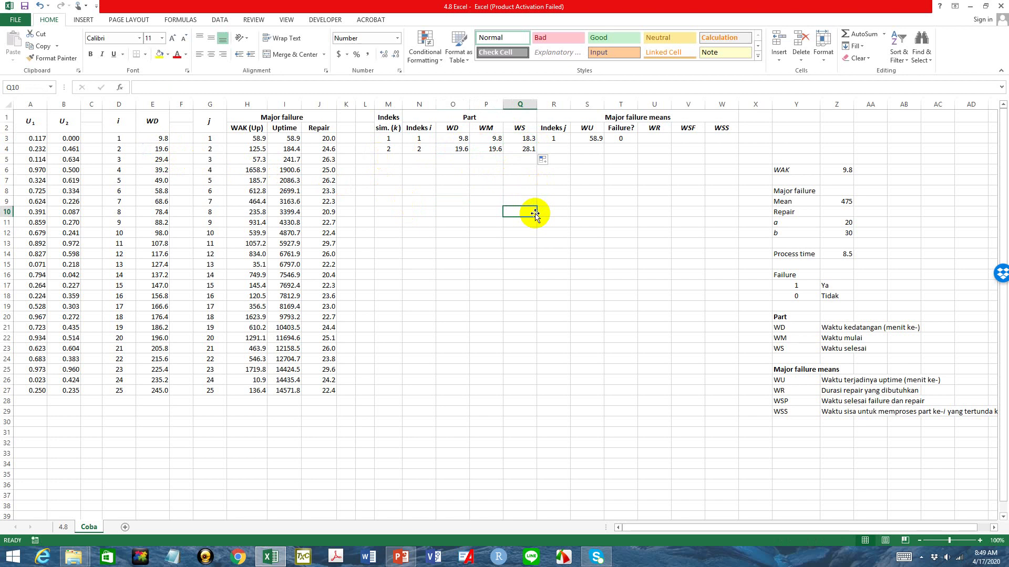
Step: Enter 1 as Indeks j in R4 and link the uptime WU in S4 to I3
click(557, 148)
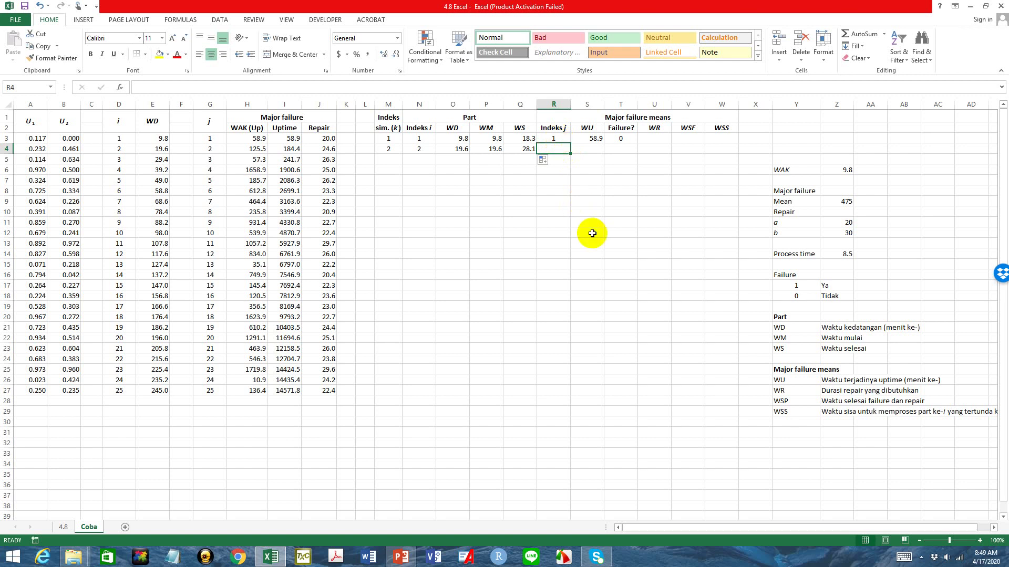
text(1)
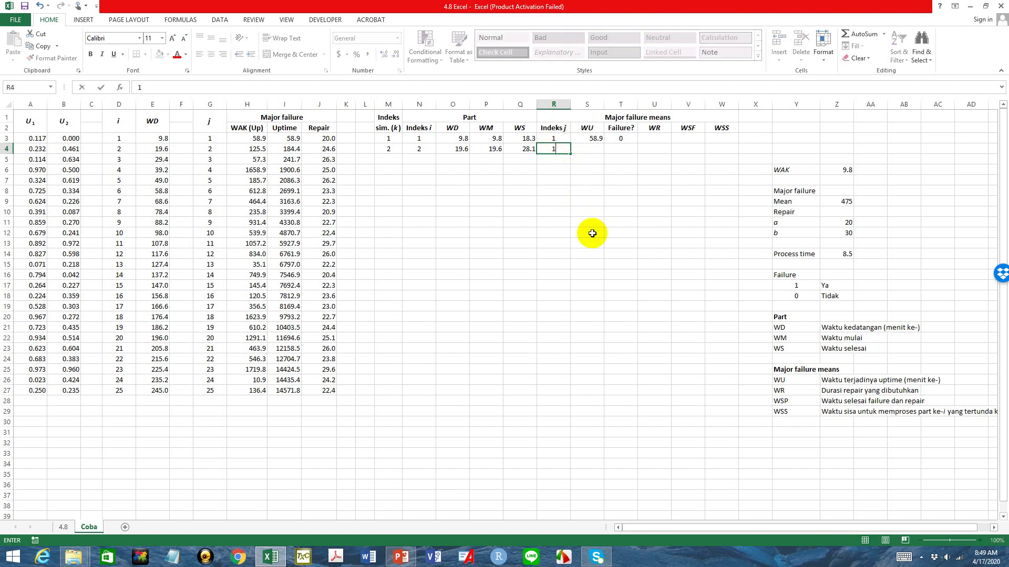
key(Tab)
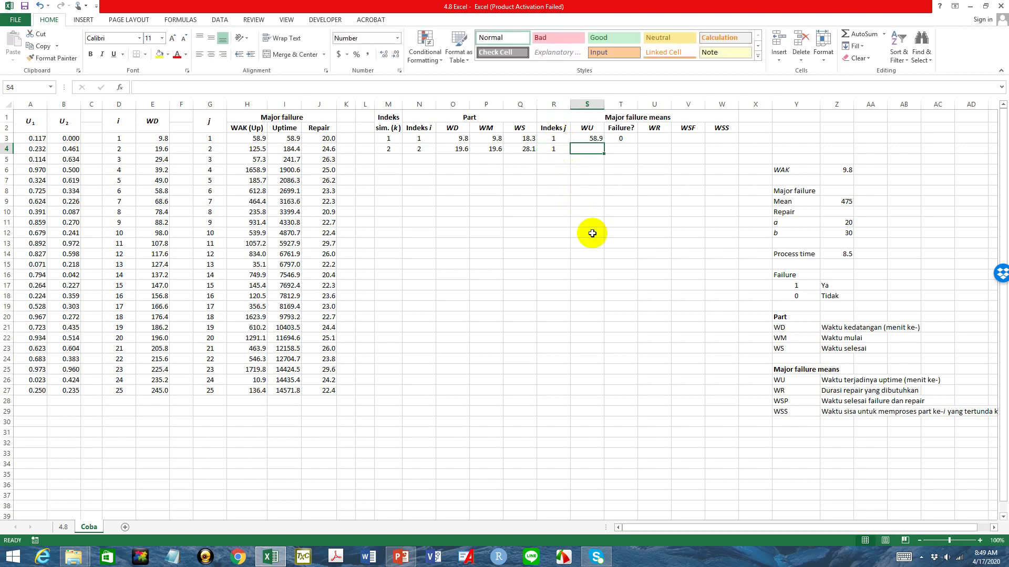
text(=)
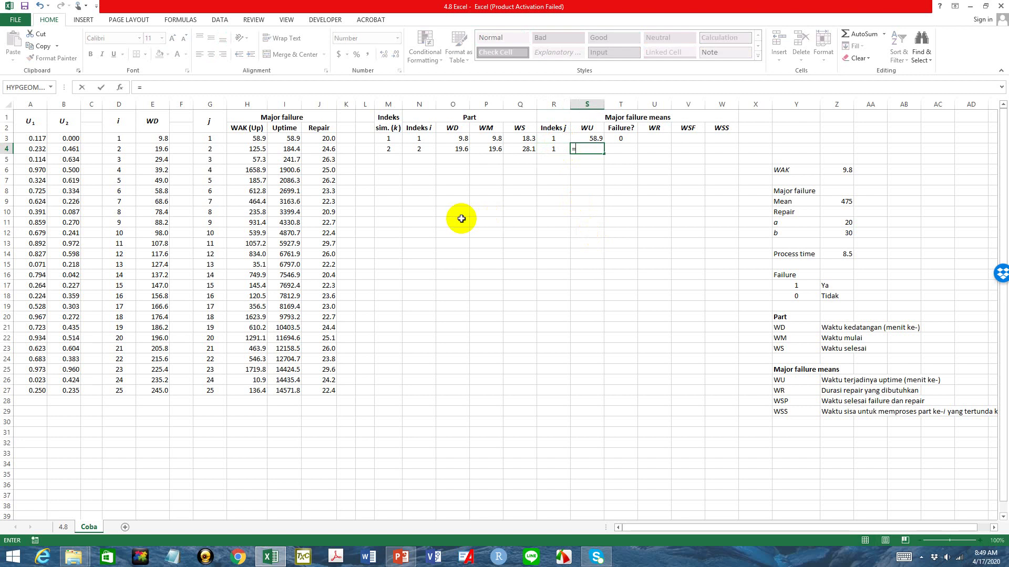
click(289, 138)
key(Return)
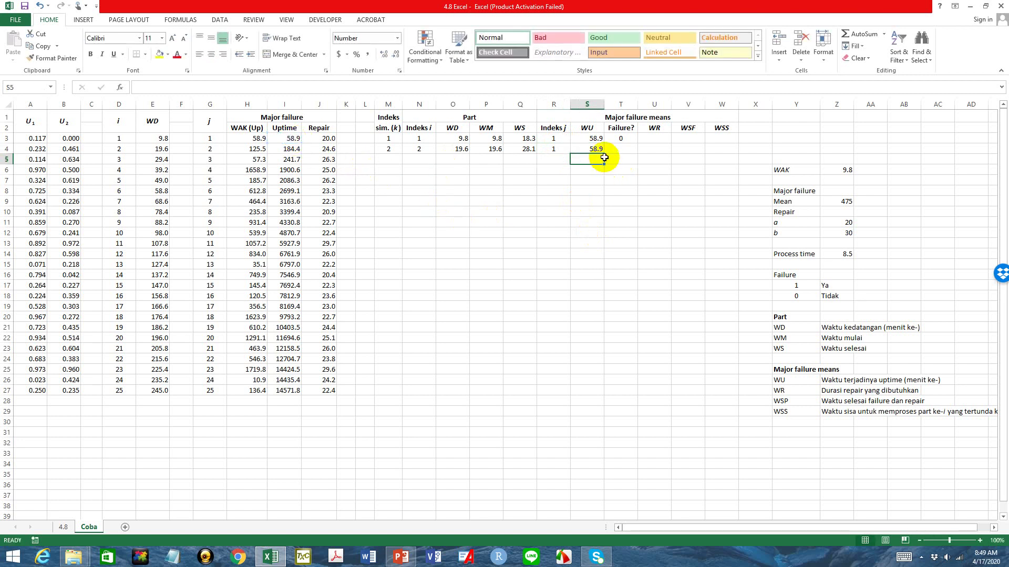
Step: Fill the Failure? formula from T3 down to T4 and check the WU and WS cells it compares in row 4
click(622, 140)
drag(637, 145, 636, 152)
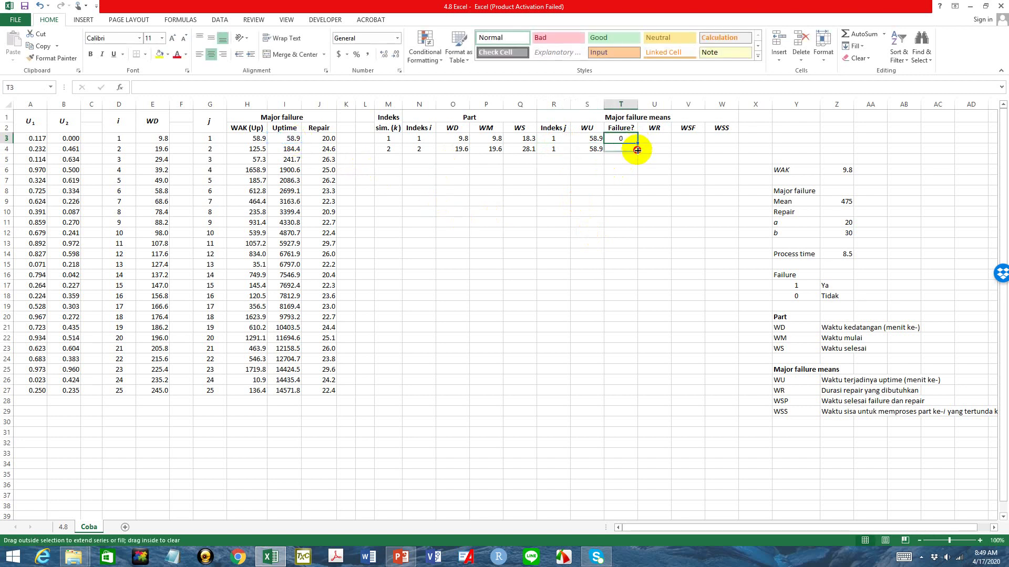
click(620, 201)
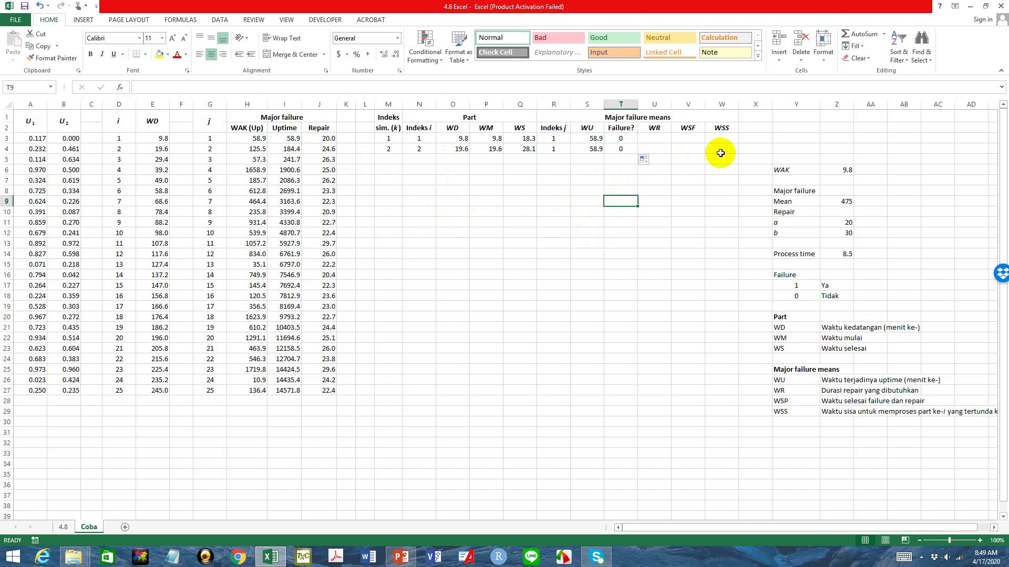
click(596, 151)
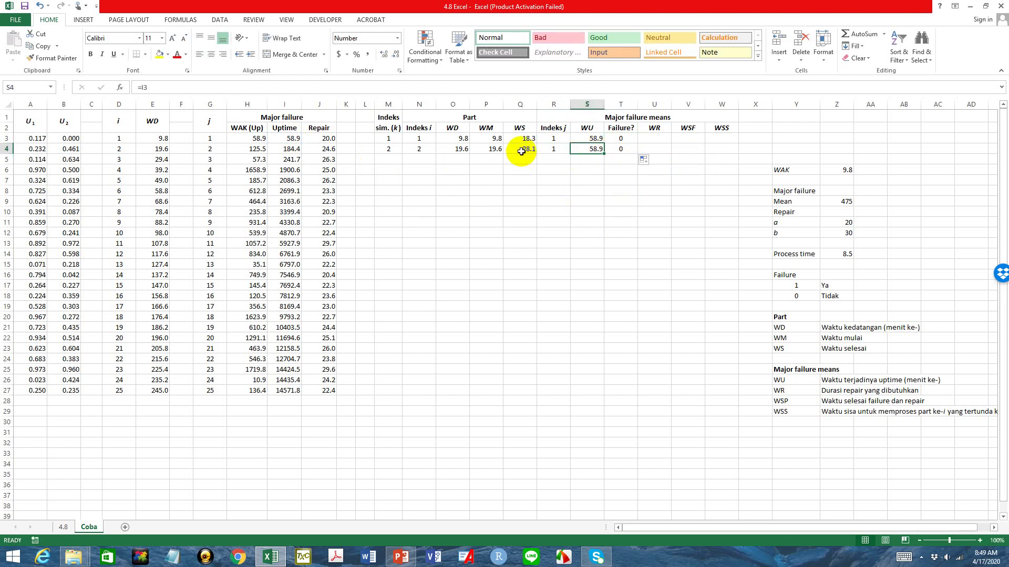
click(523, 150)
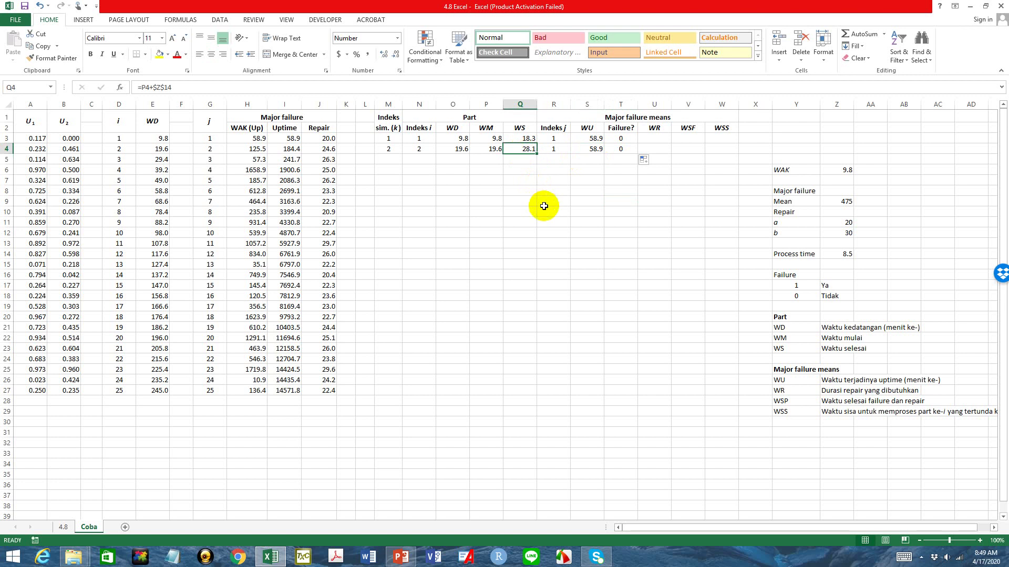
Step: Enter 3 as the simulation index in M5 and Indeks i in N5, and link the arrival time WD in O5 to E5
click(390, 162)
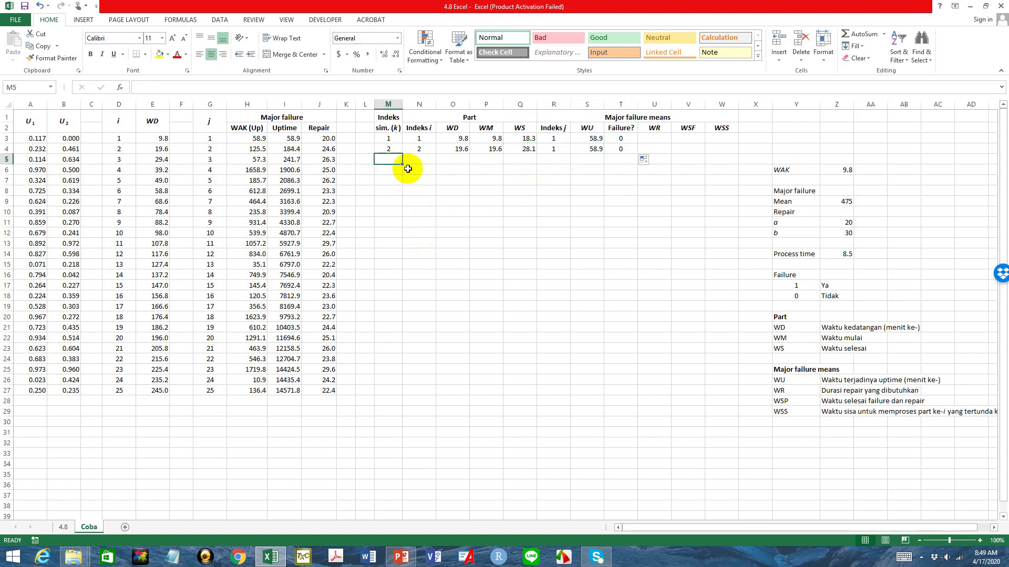
text(3)
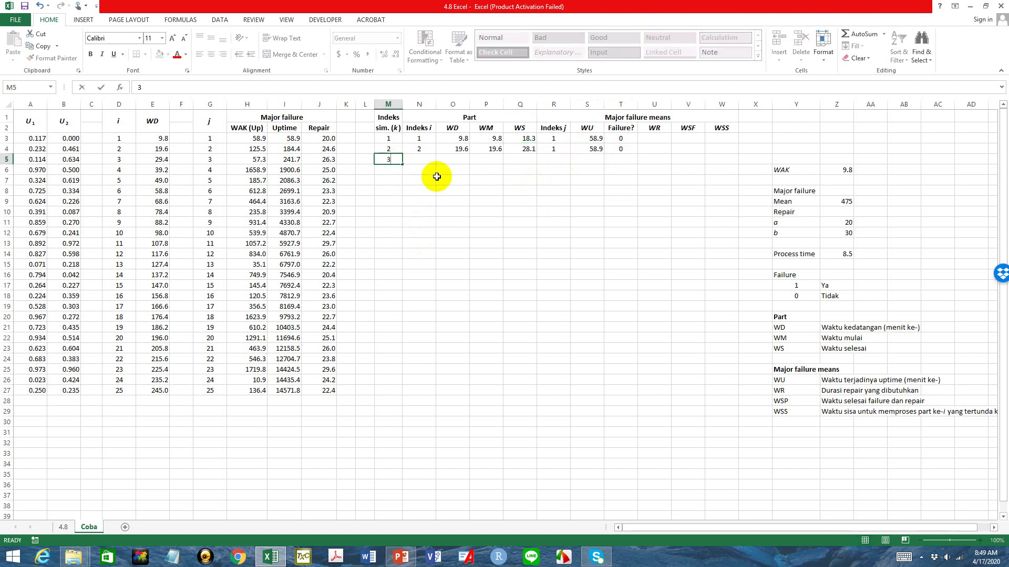
key(Tab)
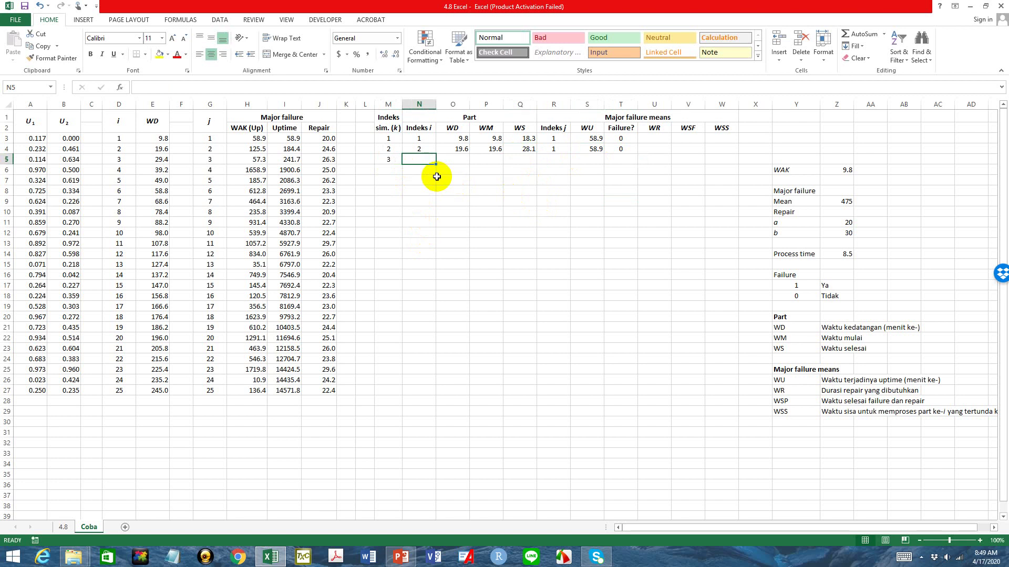
text(3)
key(Tab)
text(=)
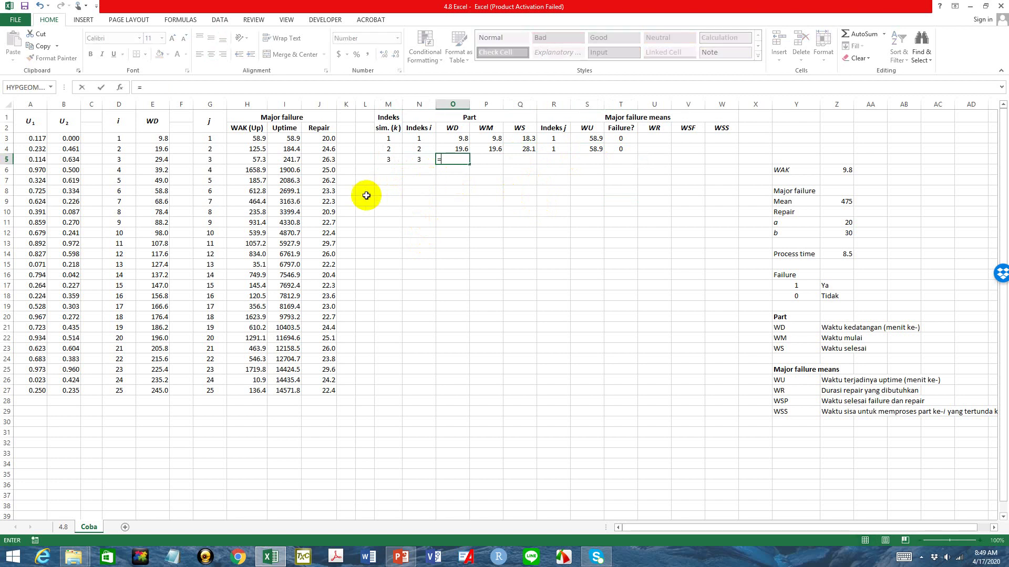
click(163, 159)
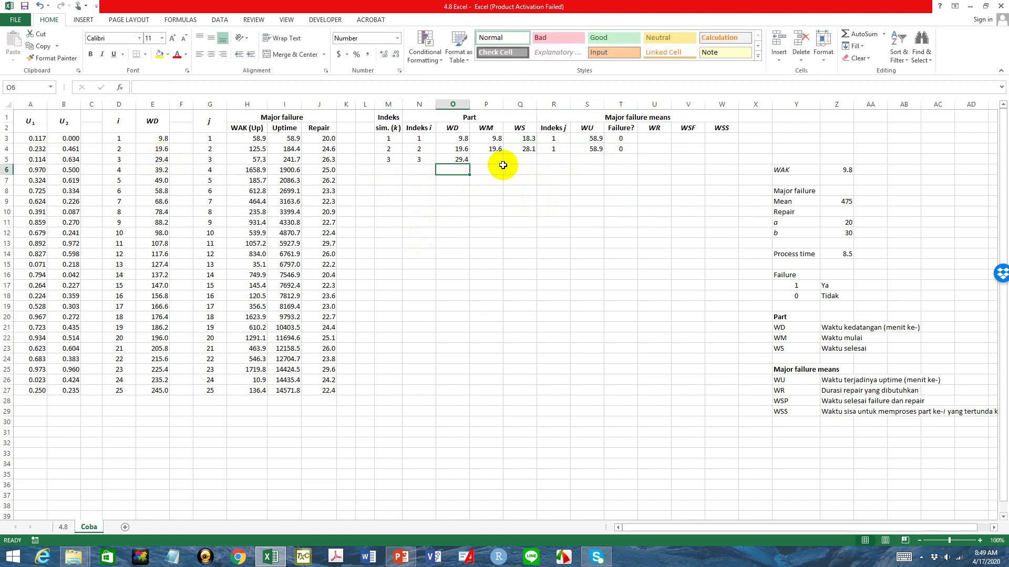
Step: Set the start time WM in P5 to =O5 and fill the WS formula from Q4 down to Q5
key(Tab)
text(=)
click(462, 159)
key(Return)
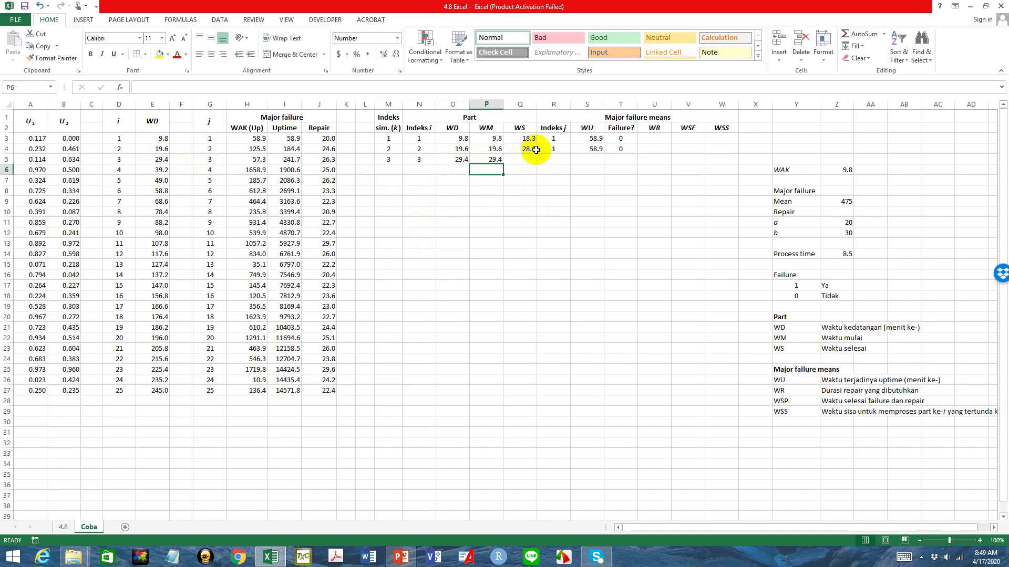
click(528, 149)
drag(535, 155, 533, 162)
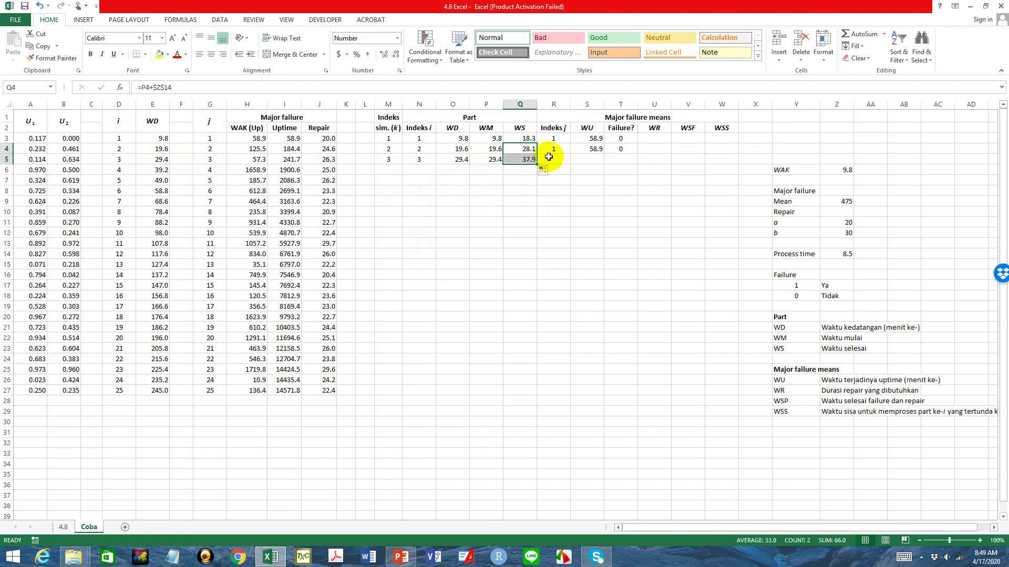
Step: Enter 1 as Indeks j in R5 and link the uptime WU in S5 to I3
click(547, 163)
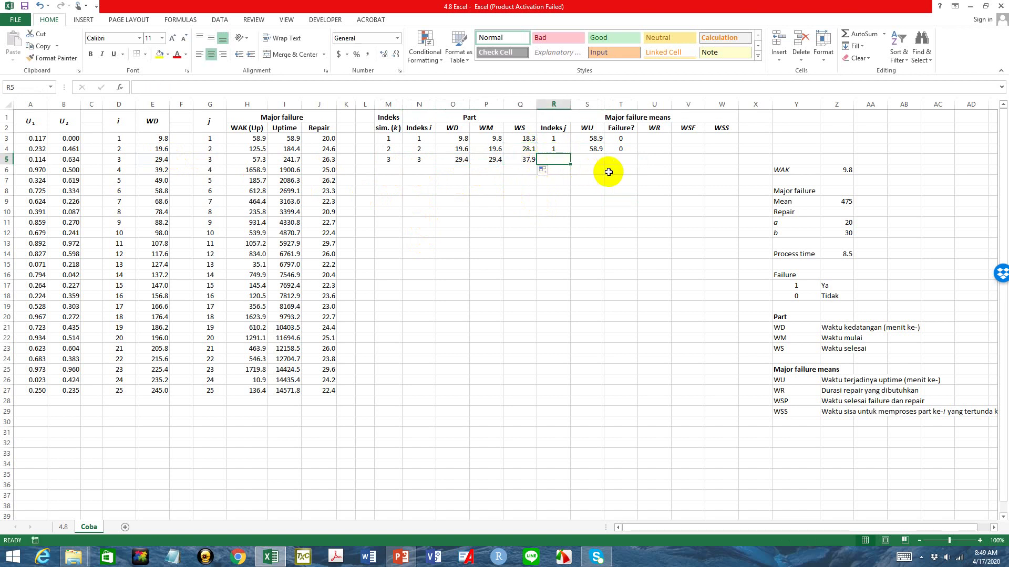
text(1)
click(585, 159)
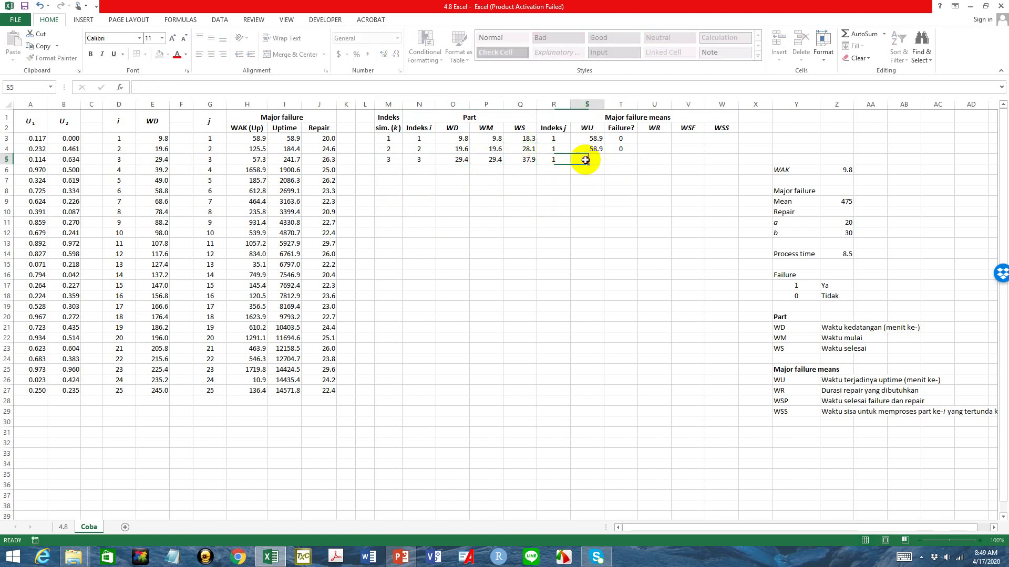
click(597, 149)
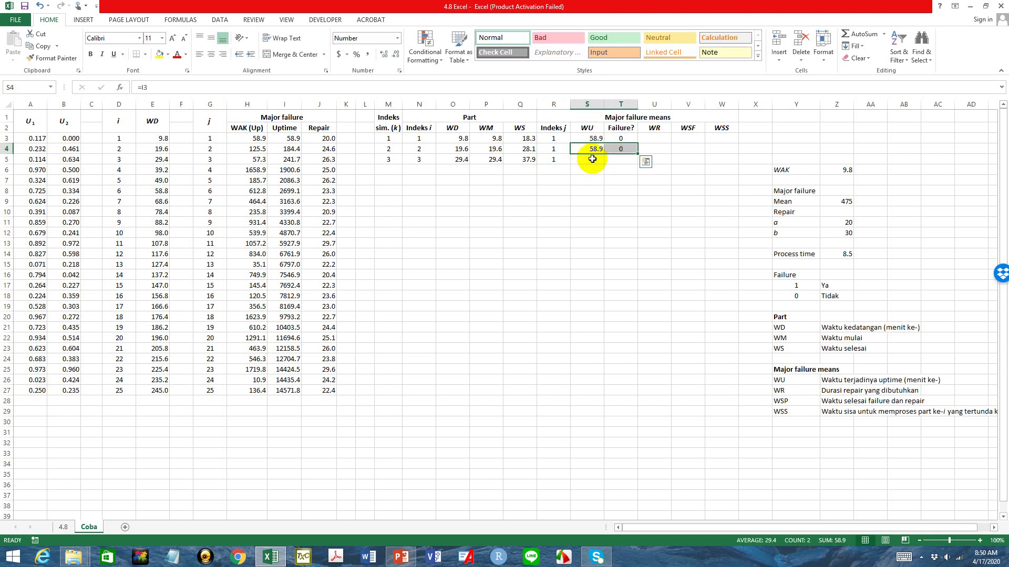
click(592, 160)
text(=)
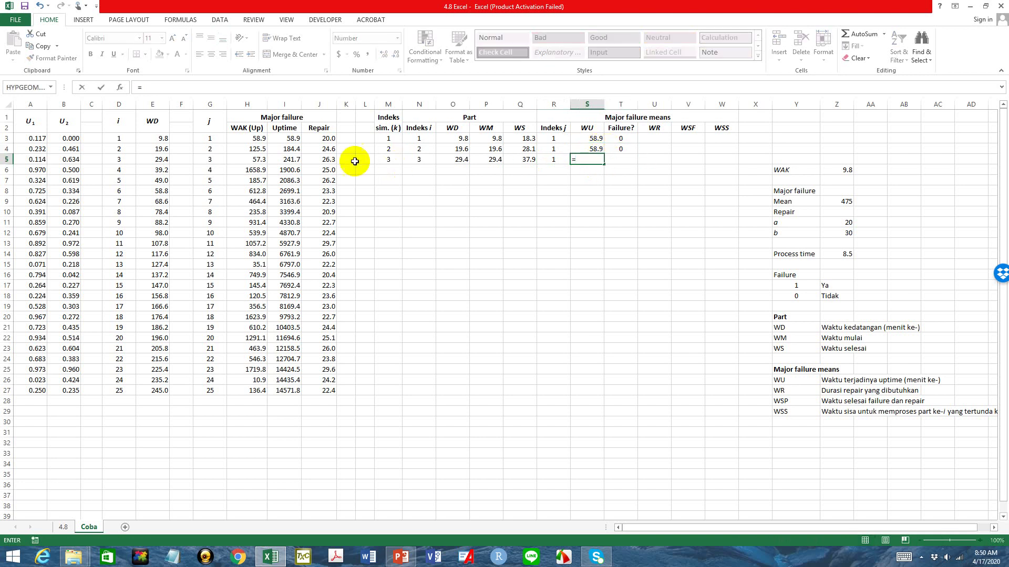
click(295, 137)
key(Return)
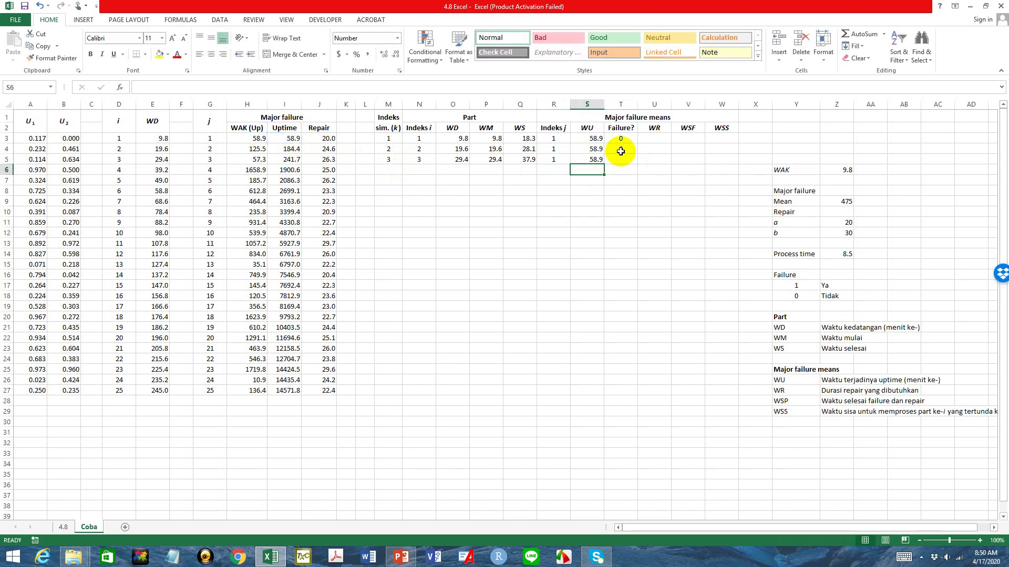
Step: Fill the Failure? formula from T4 down to T5 and check the Failure? and WS cells in row 5
click(625, 150)
drag(638, 155, 637, 161)
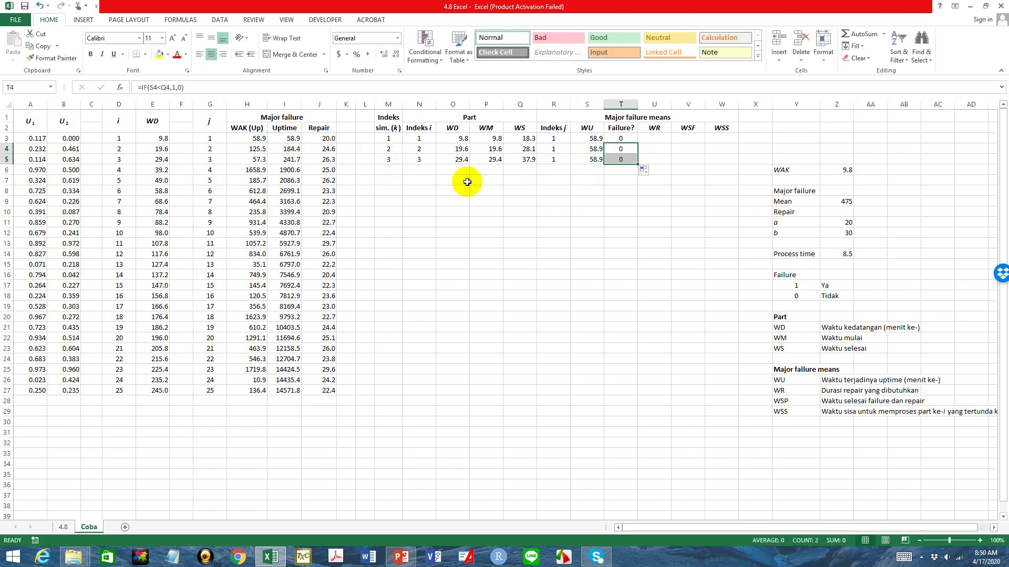
click(389, 167)
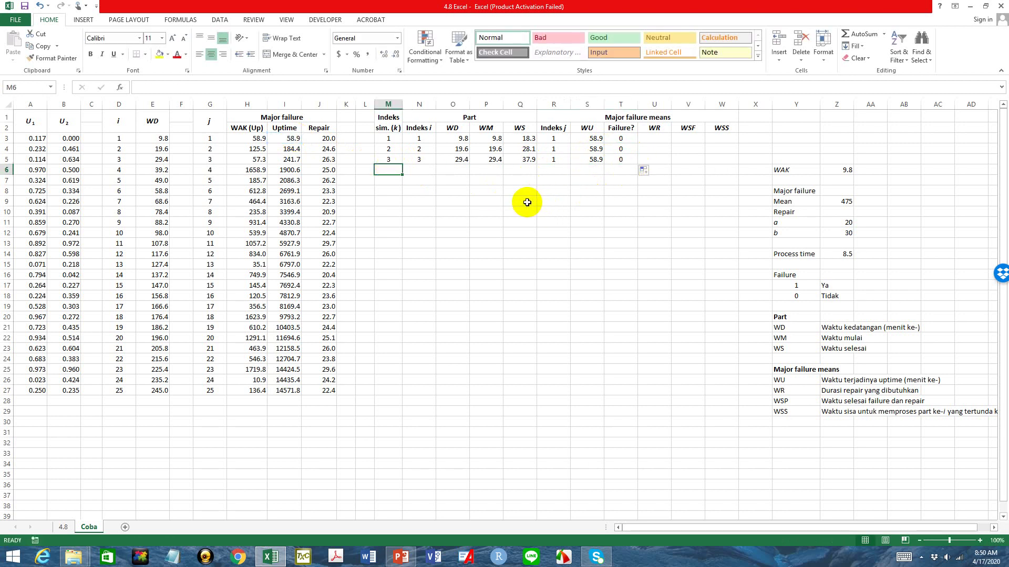
click(618, 158)
click(513, 160)
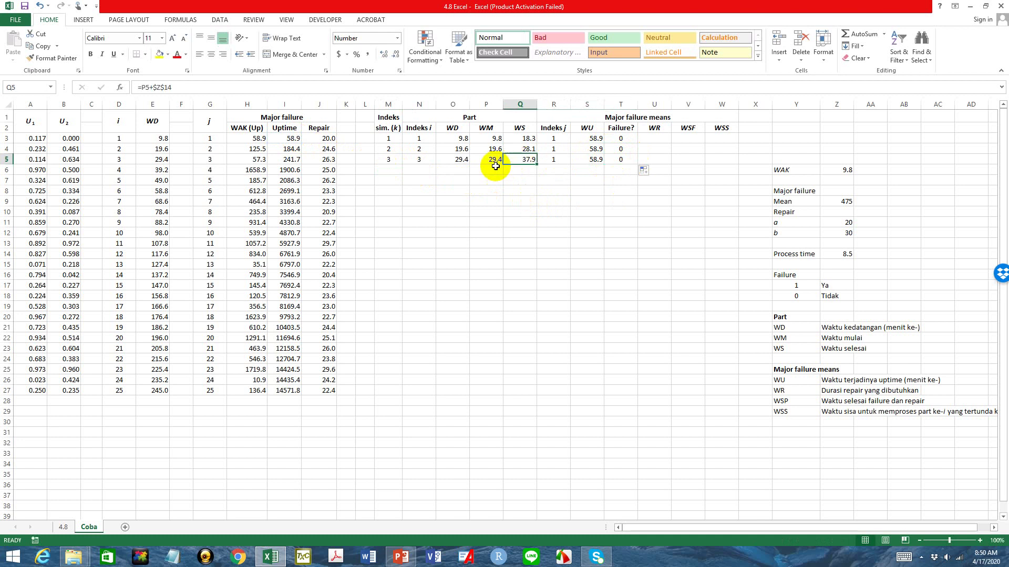
Step: Enter 4 as the simulation index in M6 and Indeks i in N6, and link the arrival time WD in O6 to E6
click(389, 171)
click(428, 203)
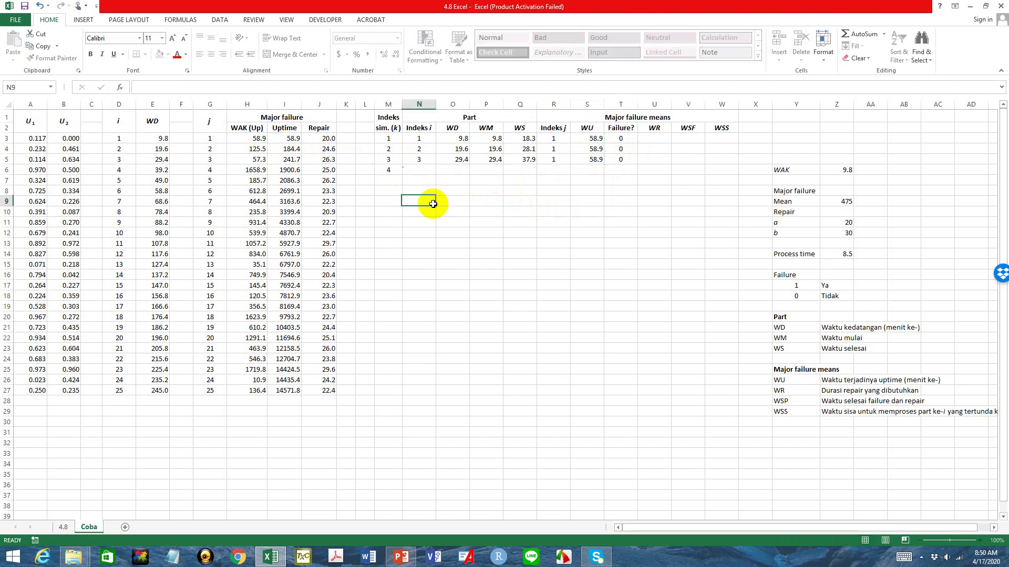
click(423, 171)
text(4)
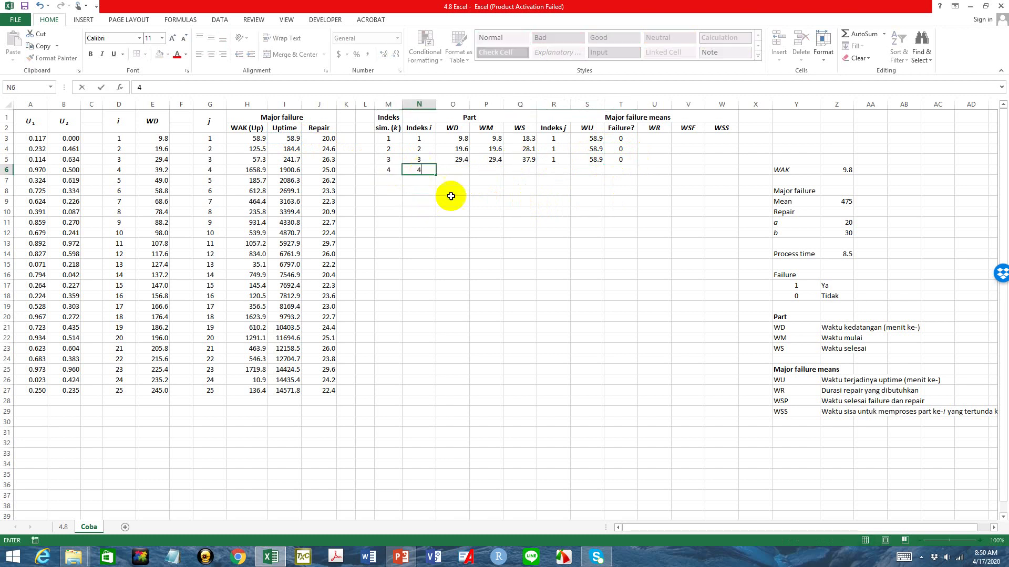
click(450, 196)
click(458, 168)
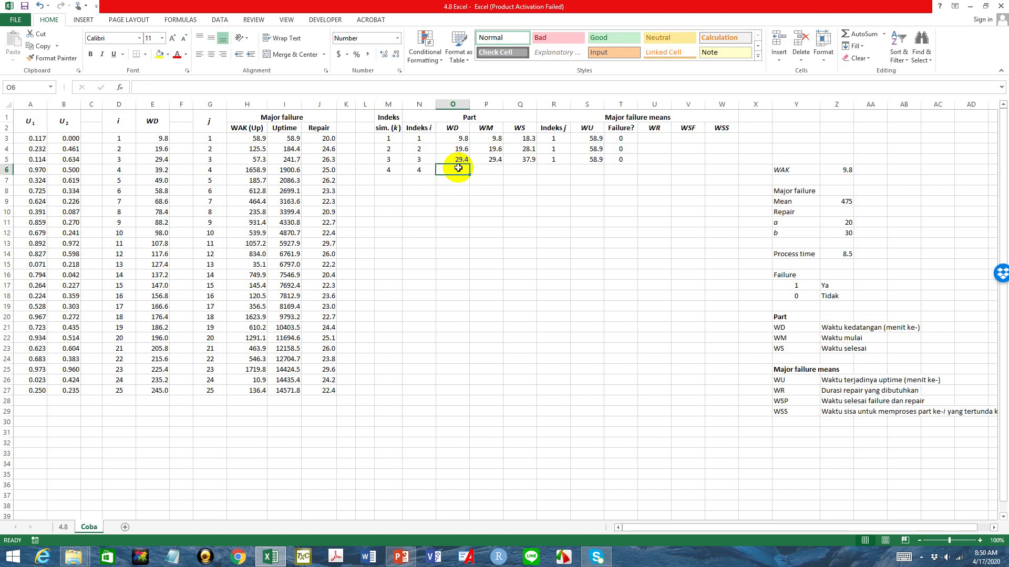
text(=)
click(153, 169)
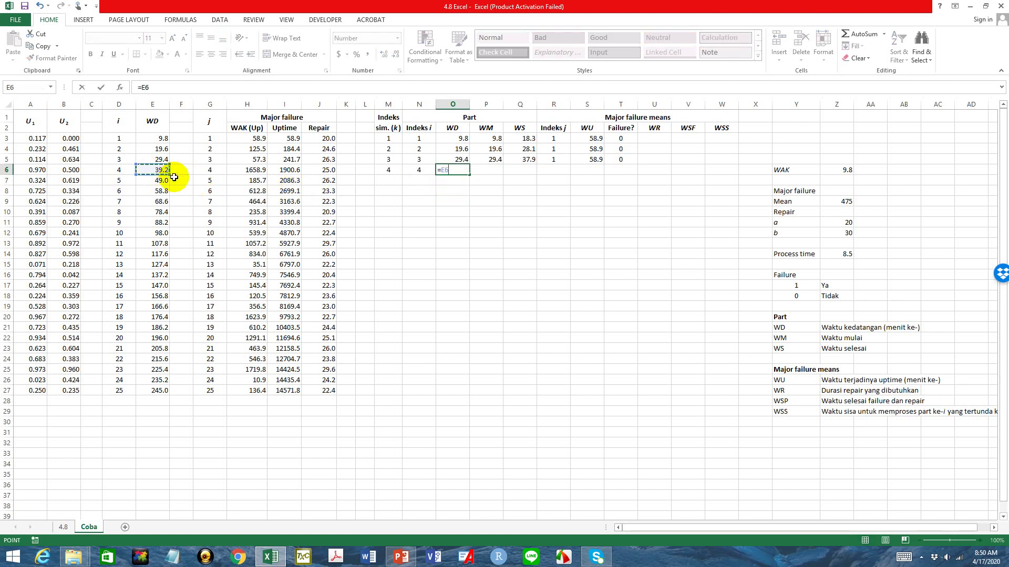
key(Return)
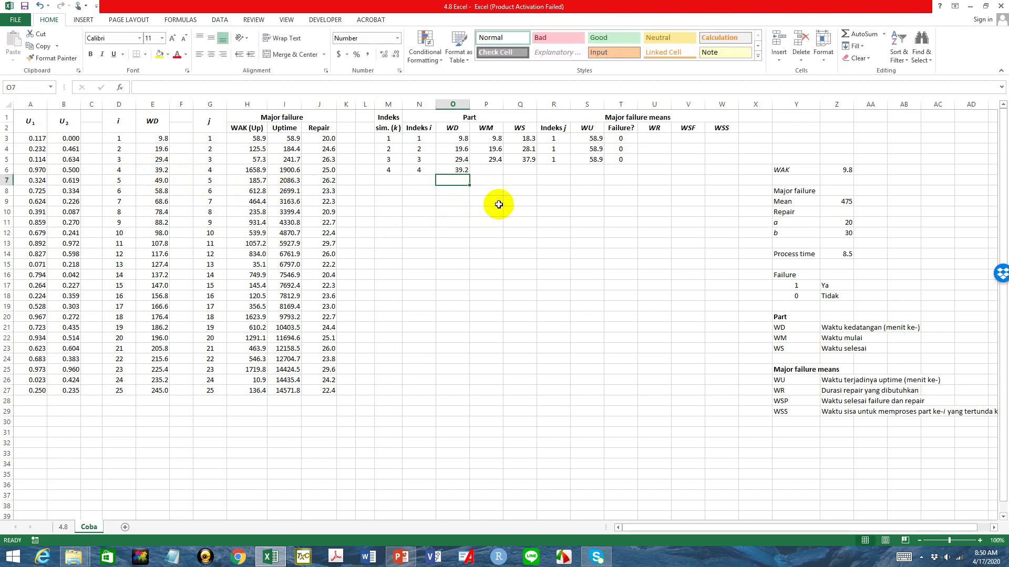
Step: Set the fourth part's start time WM in P6 to =O6
click(489, 173)
text(=)
key(Left)
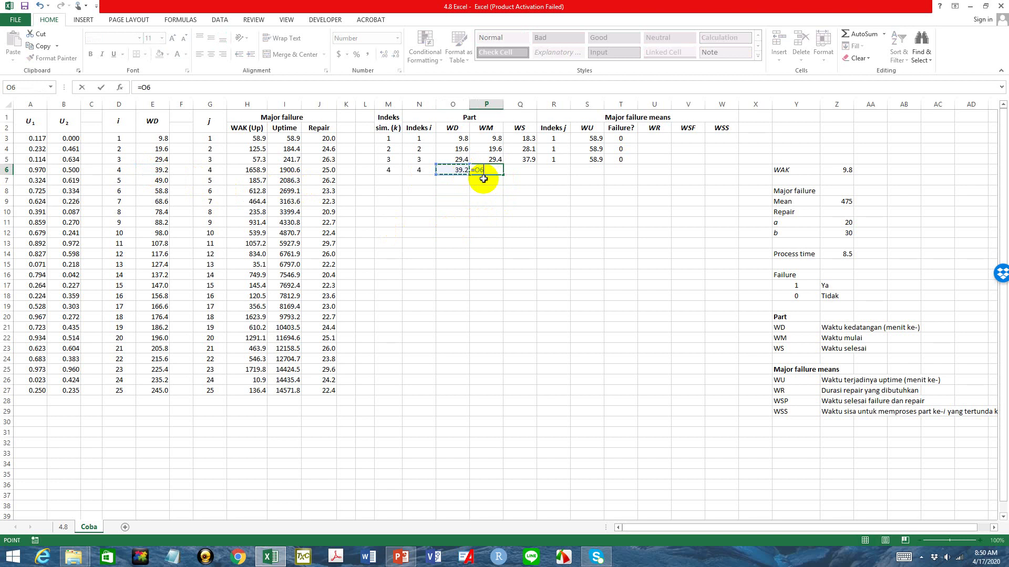
key(Return)
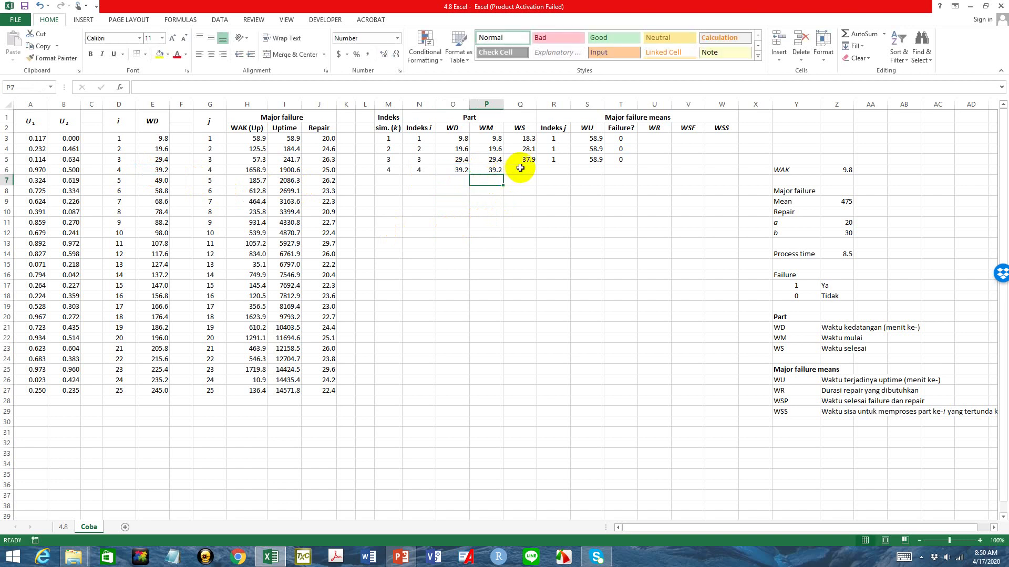
Step: Fill the WS formula from Q5 down to Q6 and enter 1 as Indeks j in R6
click(519, 171)
text(=)
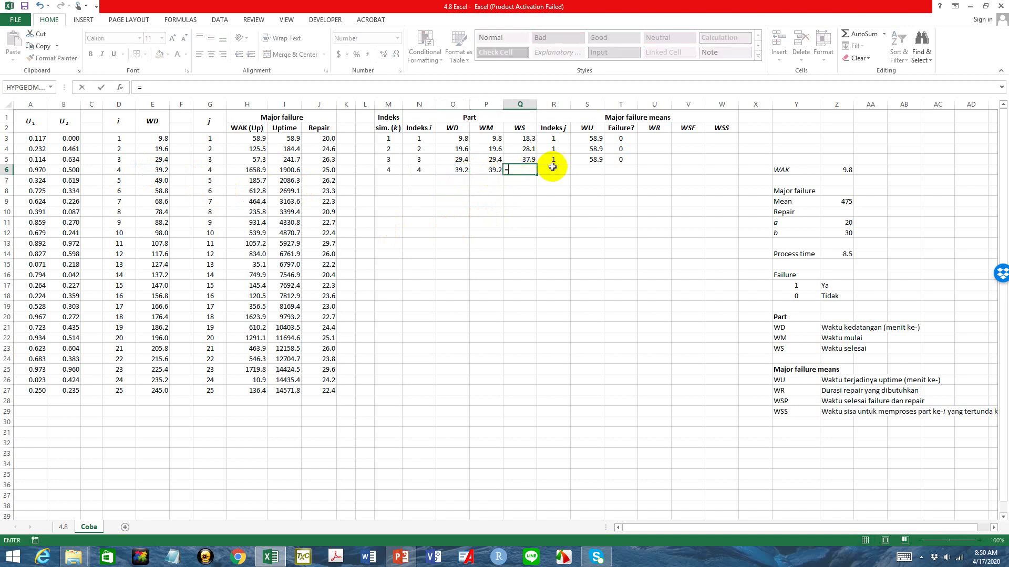
key(Escape)
click(535, 163)
drag(537, 164, 536, 174)
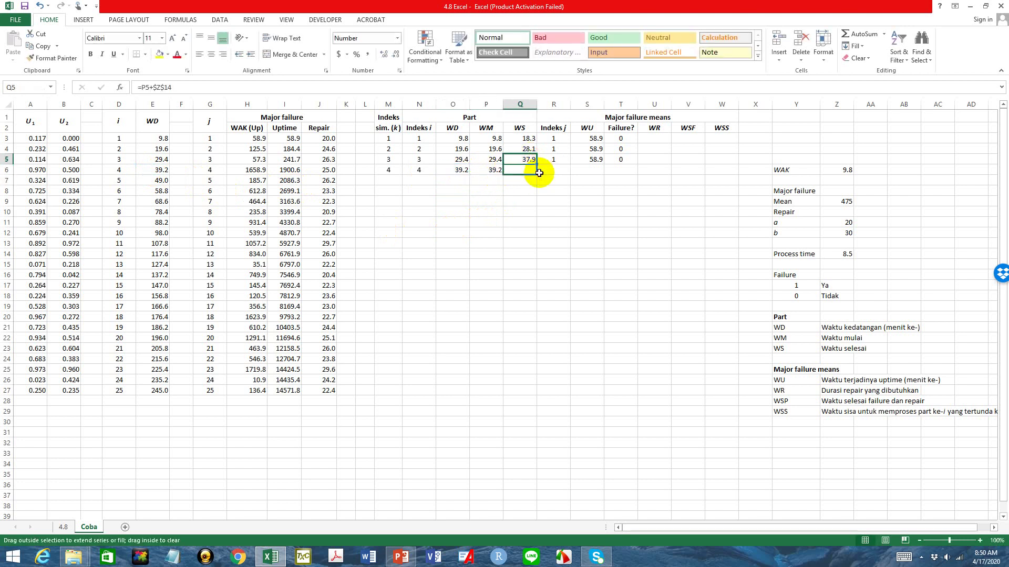
click(562, 169)
text(1)
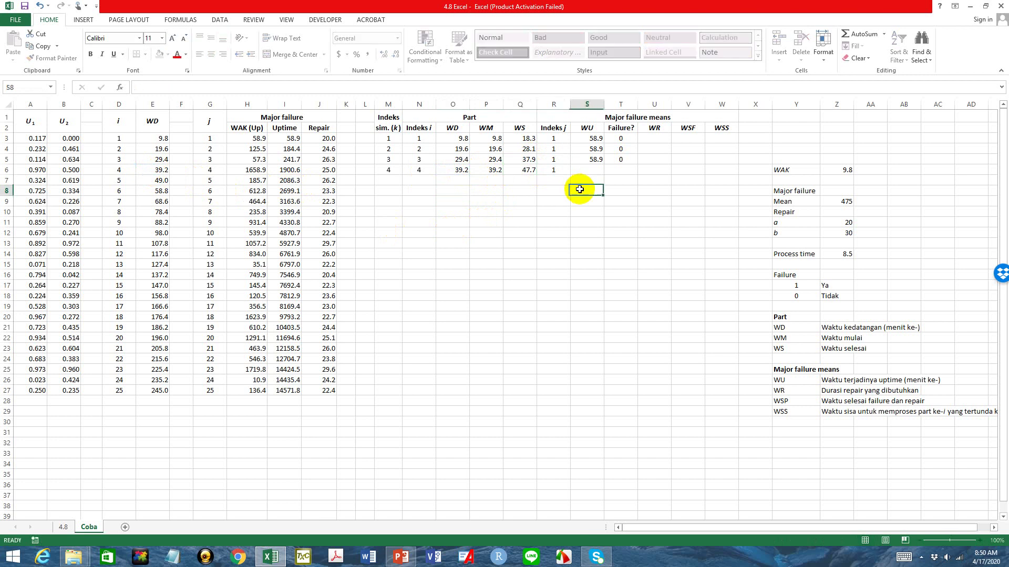
Step: Link the uptime WU in S6 to I3 and fill the Failure? formula from T5 down to T6
click(586, 167)
text(=)
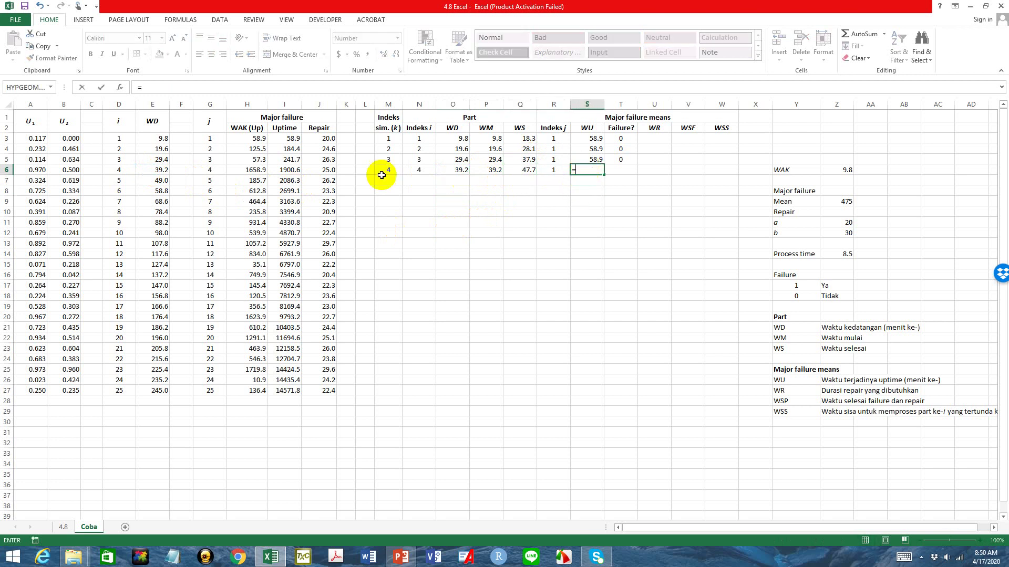
click(291, 138)
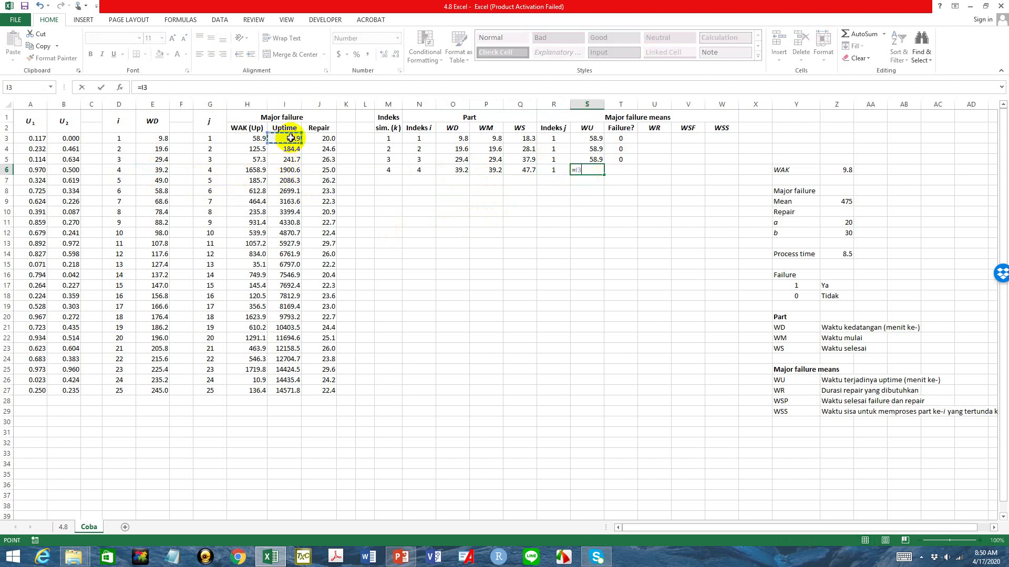
key(Return)
click(620, 160)
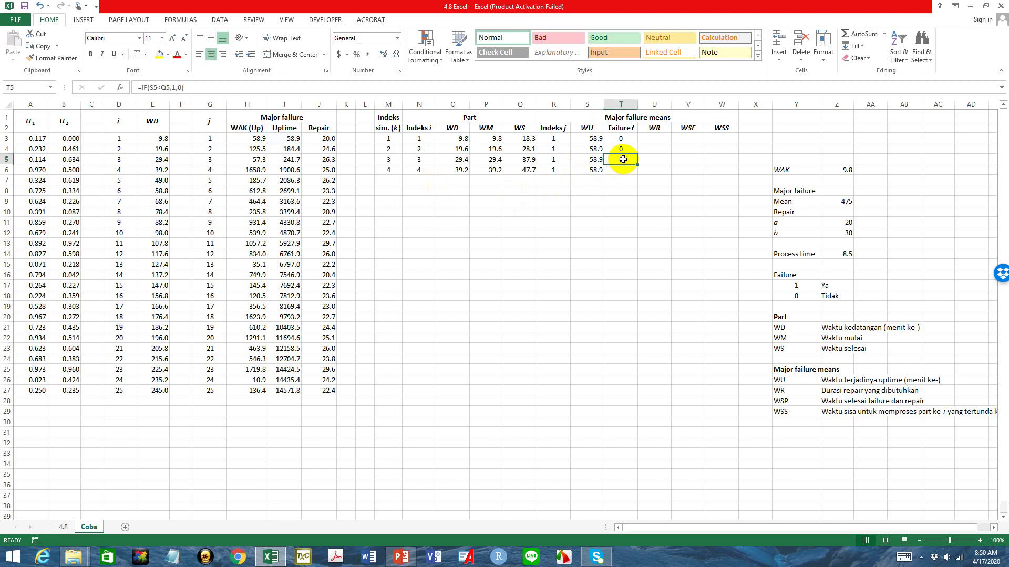
drag(637, 164, 637, 177)
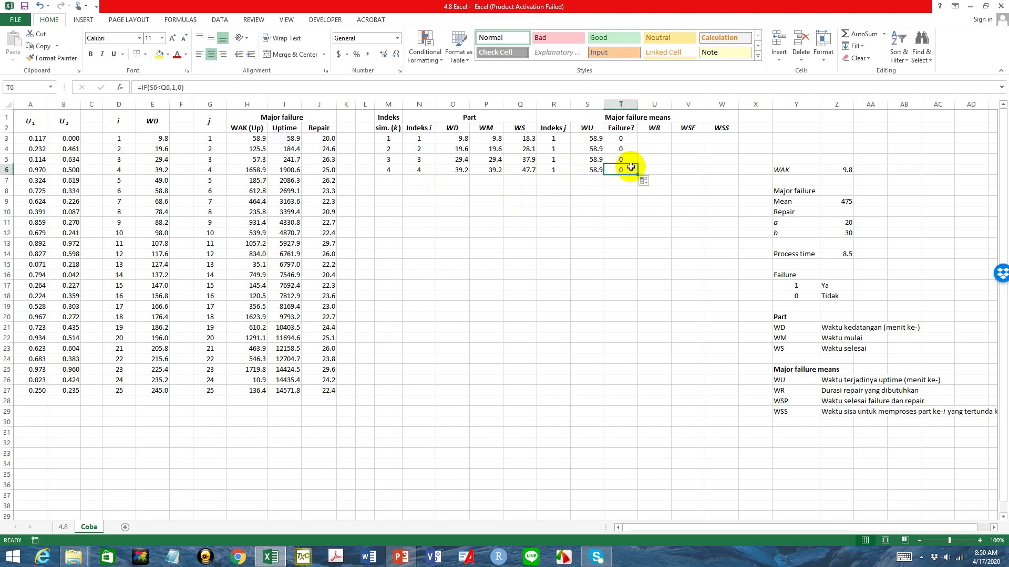
Step: Enter 5 as the simulation index in M7 and Indeks i in N7, and link the arrival time WD in O7 to E7
click(391, 179)
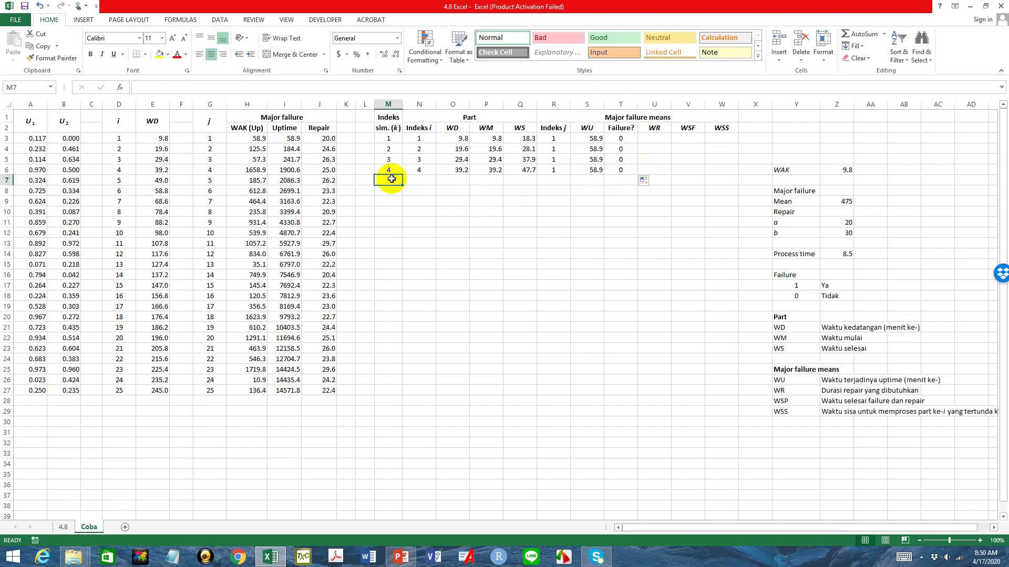
text(5)
click(424, 182)
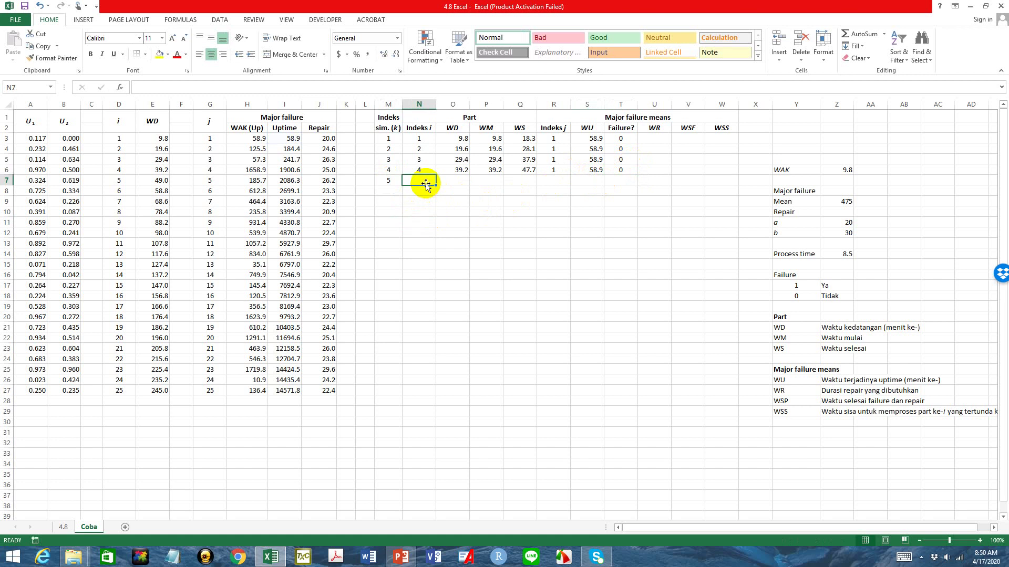
text(5)
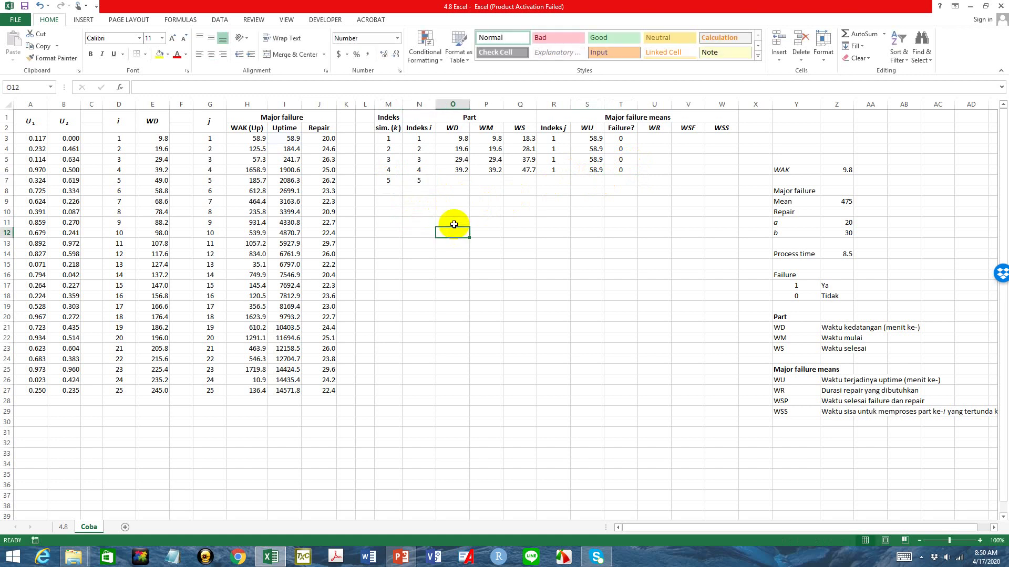
click(460, 179)
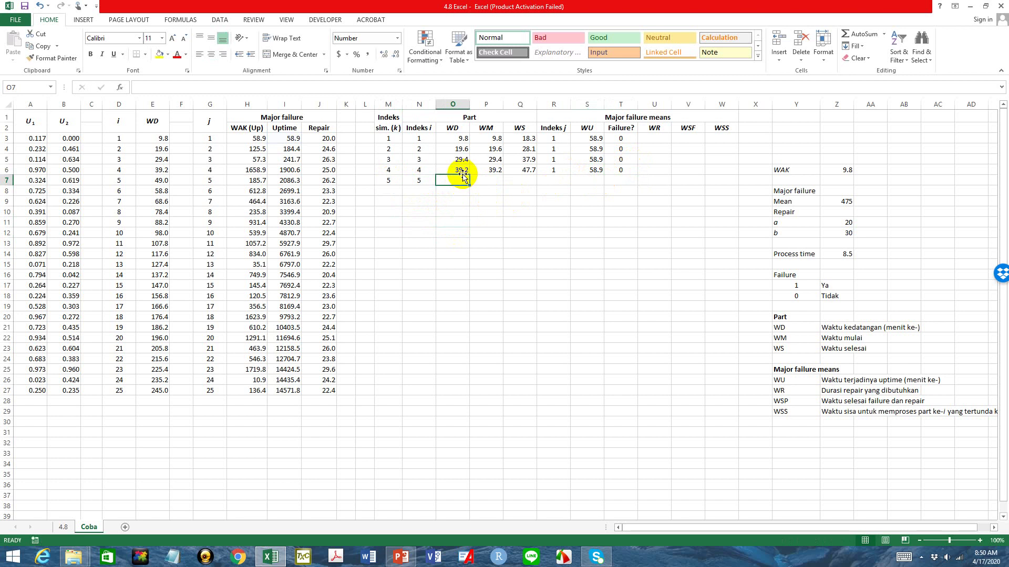
text(=)
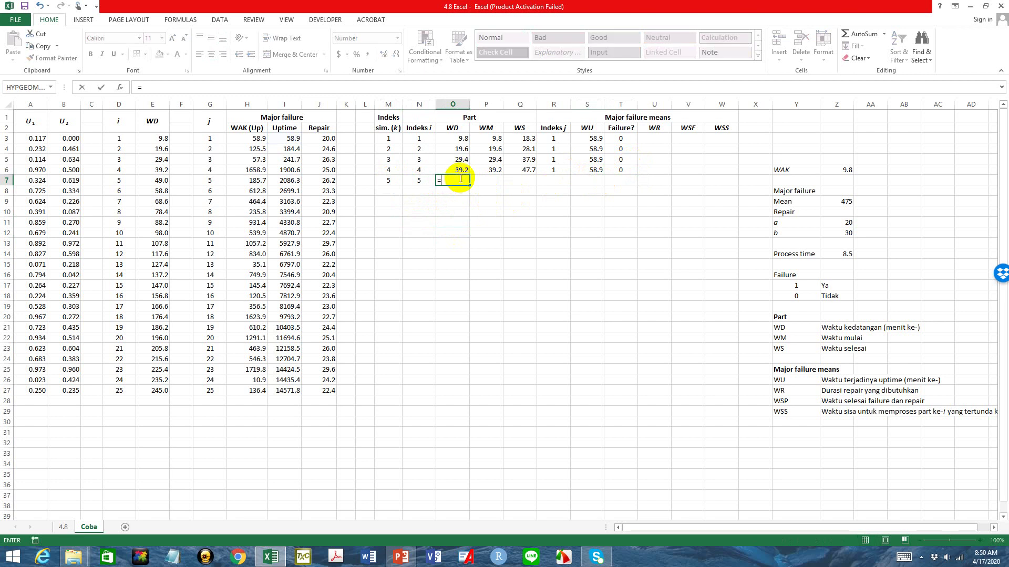
click(157, 180)
key(Return)
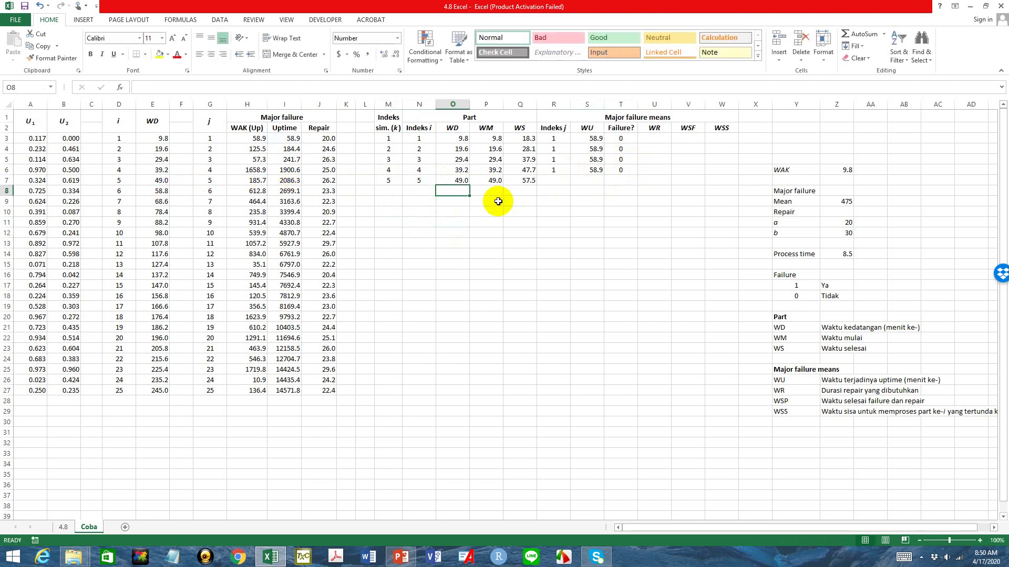
Step: Enter 1 as Indeks j in R7 for the fifth part
click(498, 181)
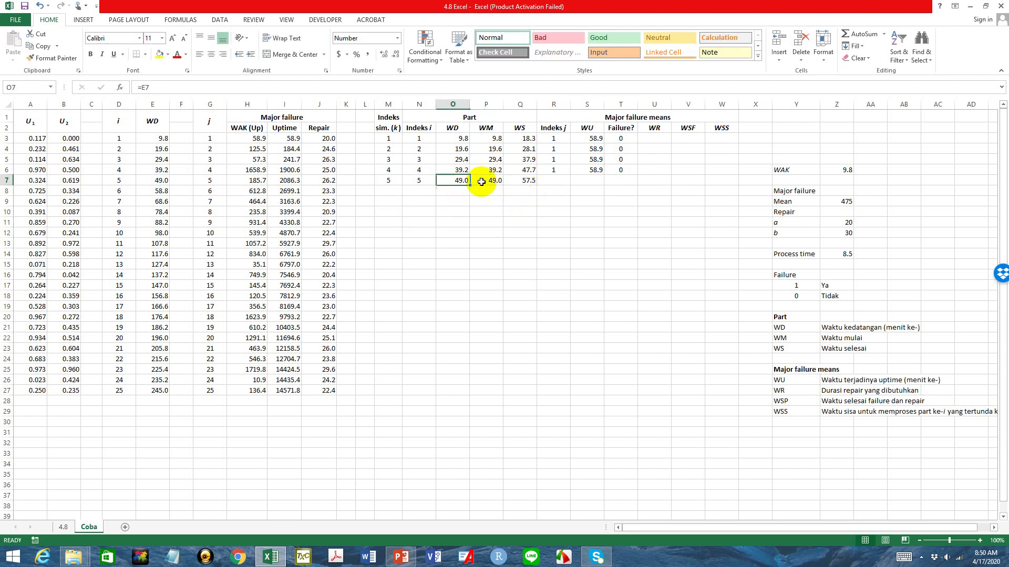
click(519, 179)
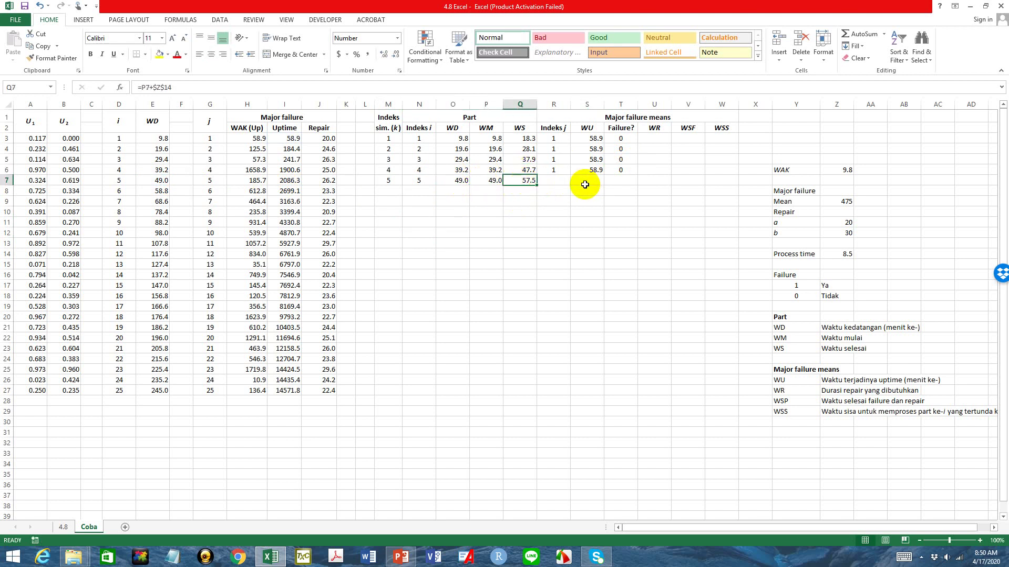
click(560, 171)
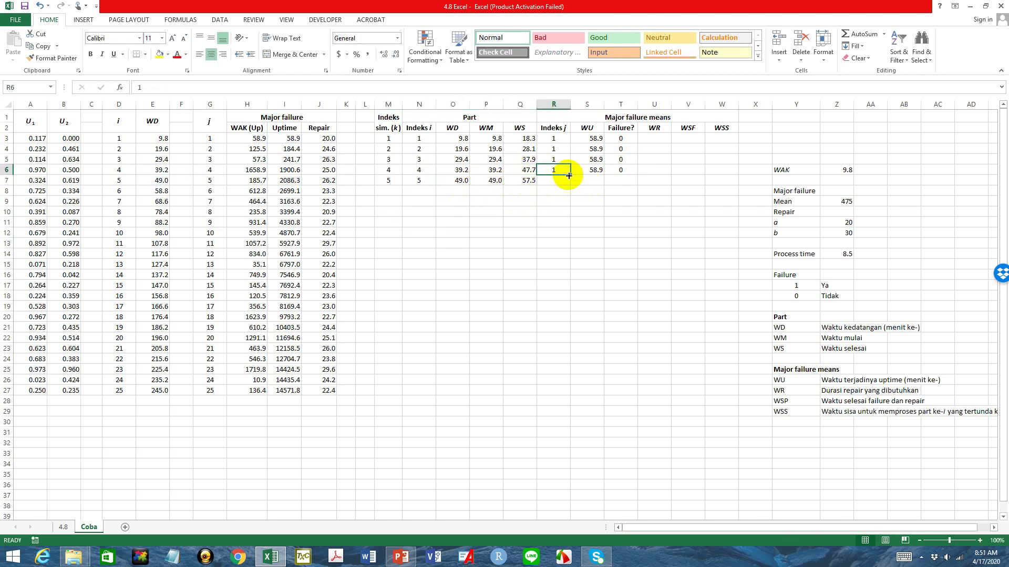
drag(569, 176, 558, 181)
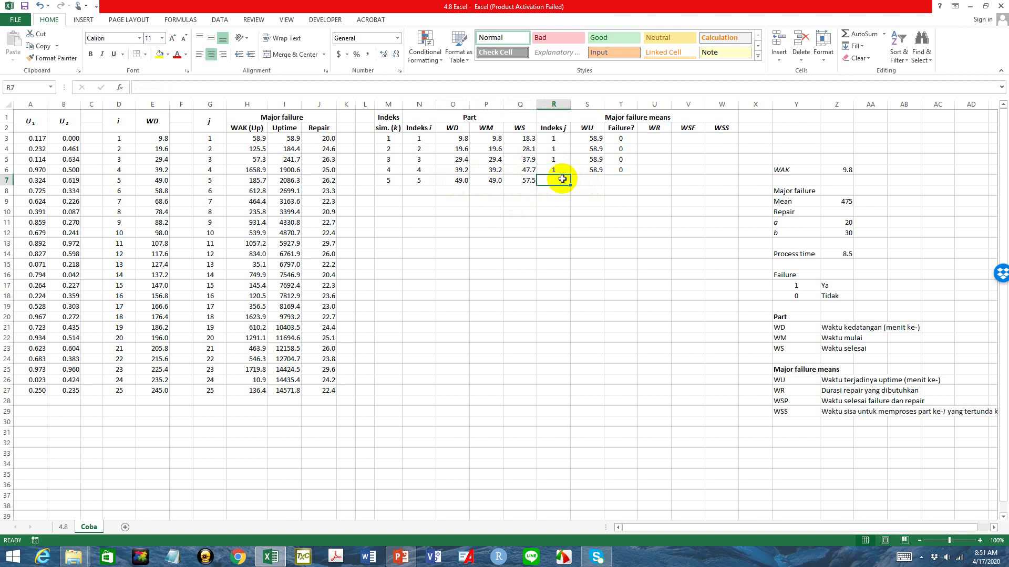
click(590, 203)
Step: Link the uptime WU in S7 to I3 and fill the Failure? formula from T6 down to T7
click(598, 180)
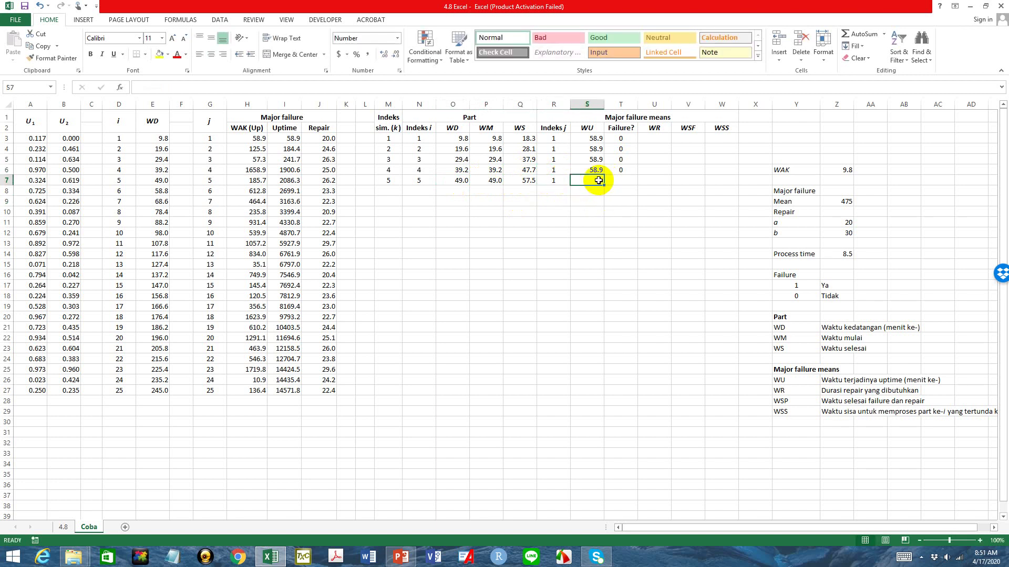
text(=)
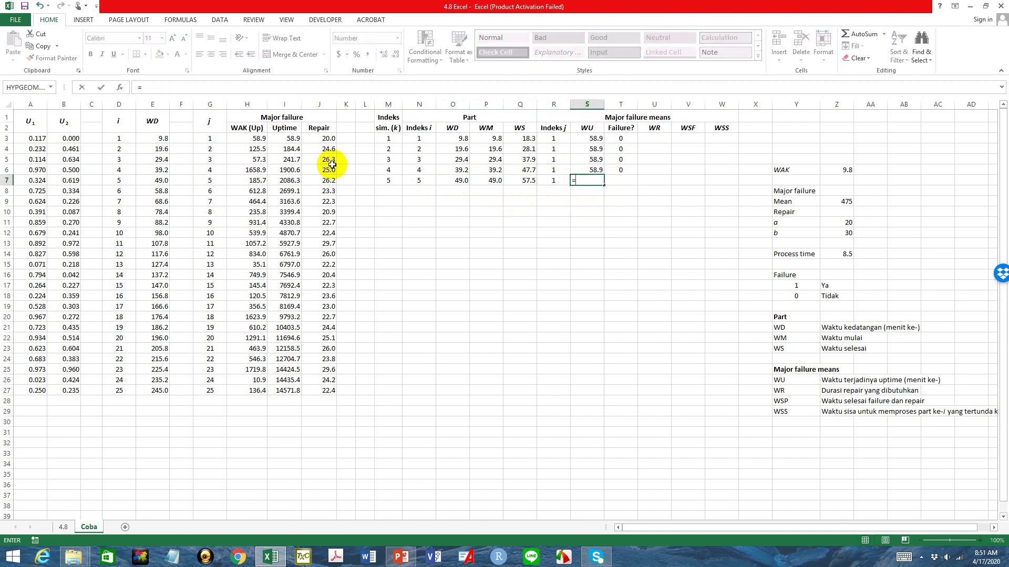
click(287, 139)
key(Return)
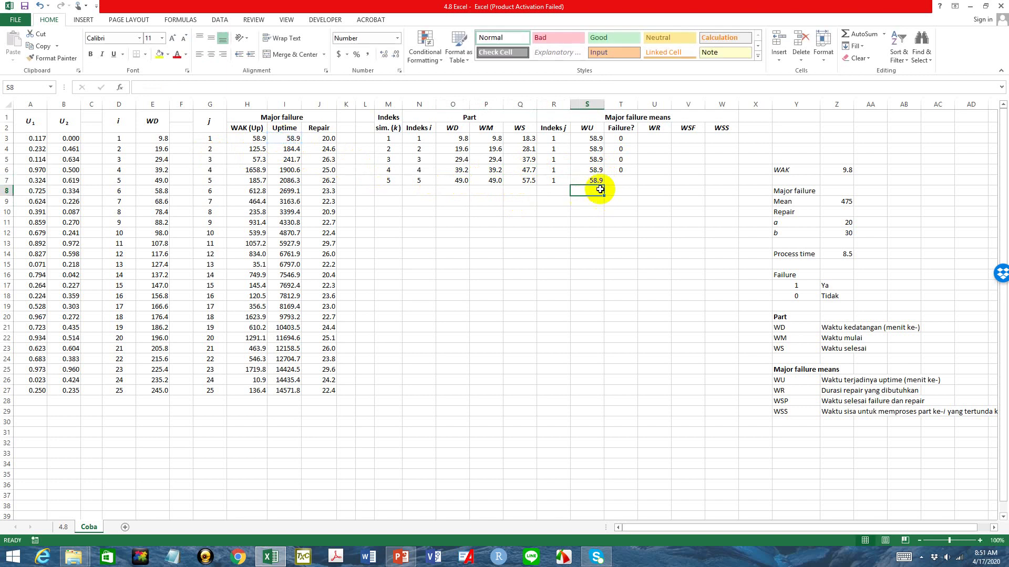
click(617, 176)
drag(636, 176, 636, 185)
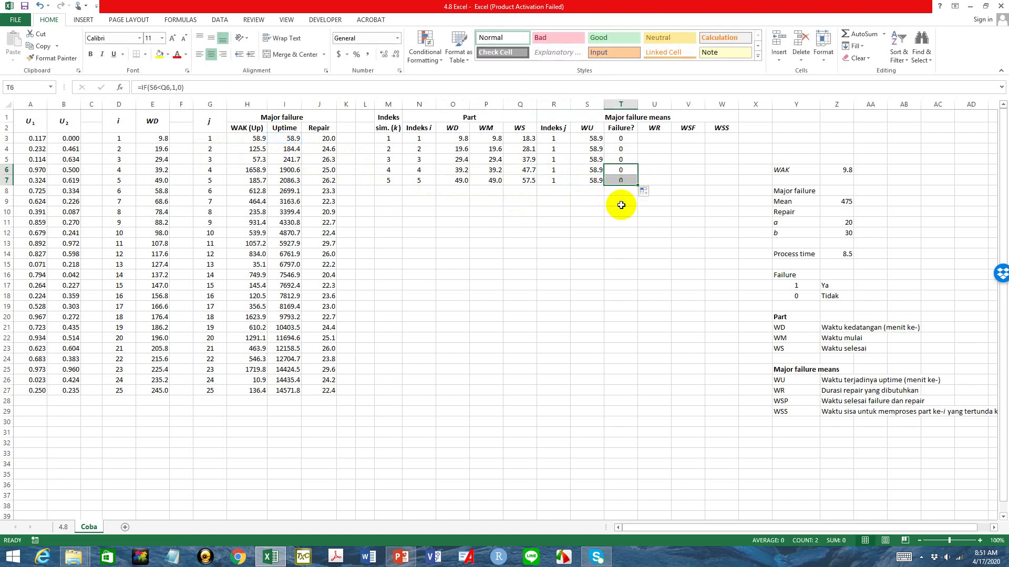
click(620, 203)
Step: Copy the first five simulation rows M3:W7 from sheet 4.8 and paste them as values with source formatting at M9 on the Coba sheet
click(64, 527)
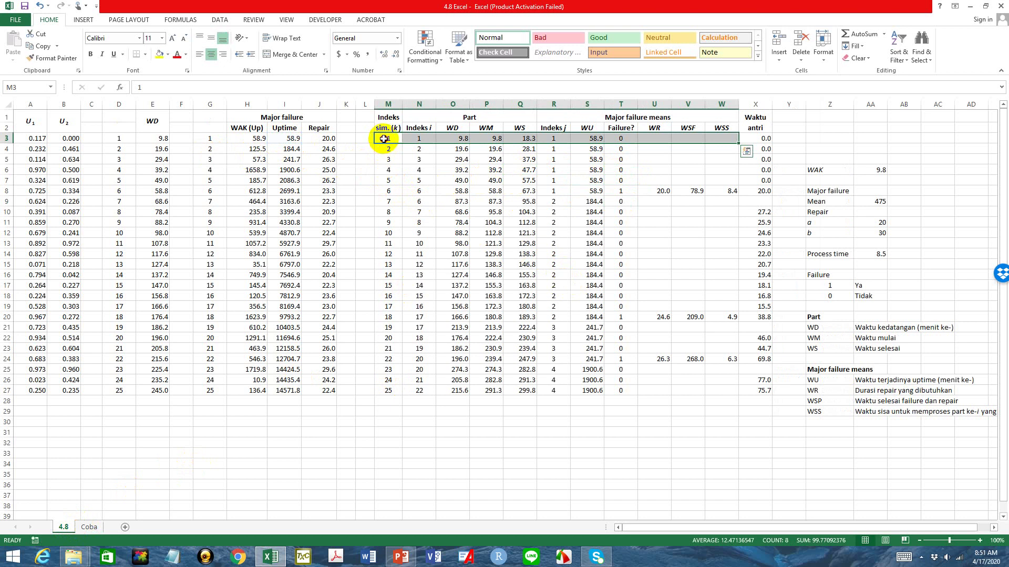
drag(384, 138, 719, 181)
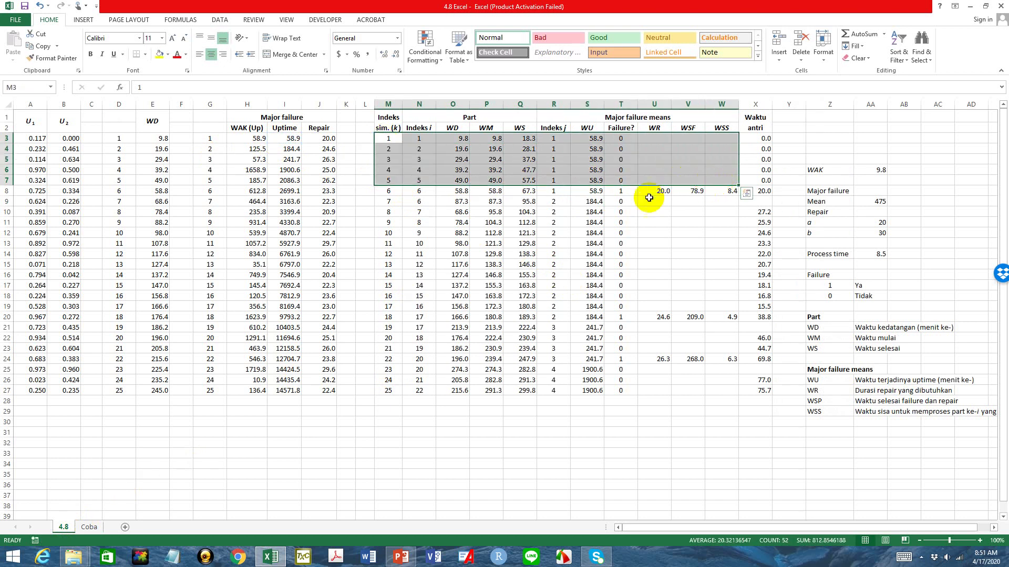
key(ctrl+c)
click(89, 527)
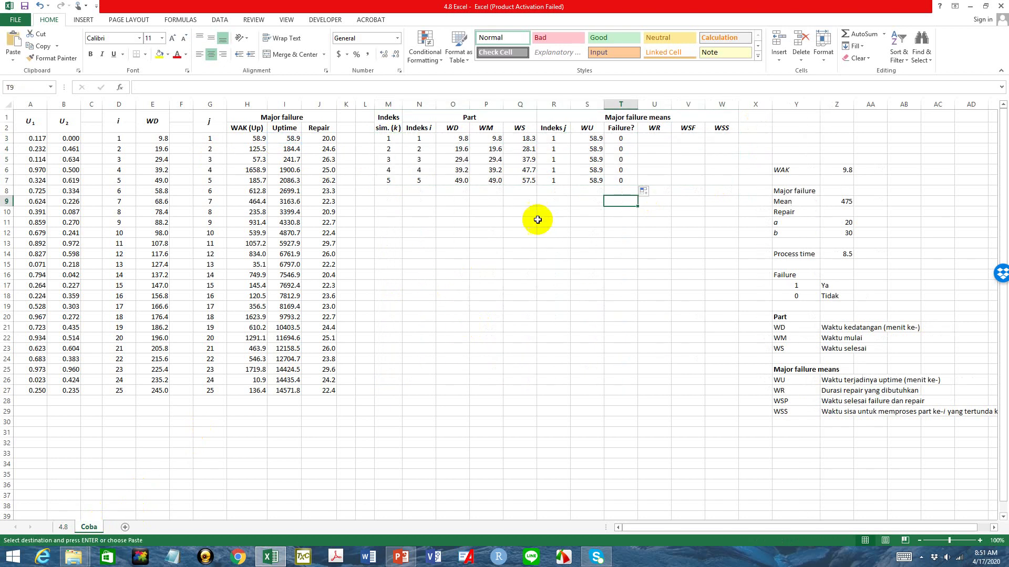
click(392, 201)
key(ctrl+v)
click(747, 257)
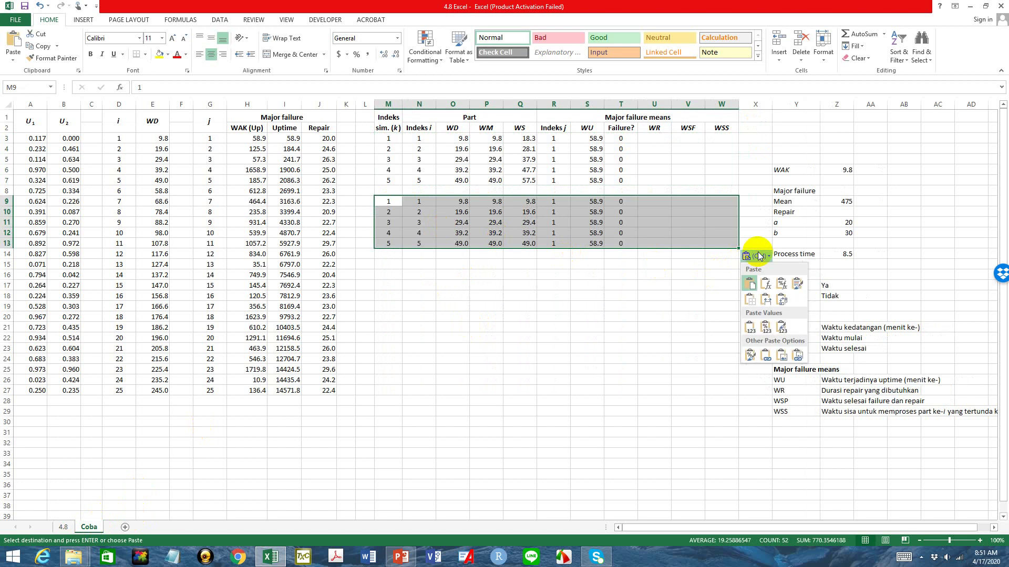
click(783, 329)
click(614, 317)
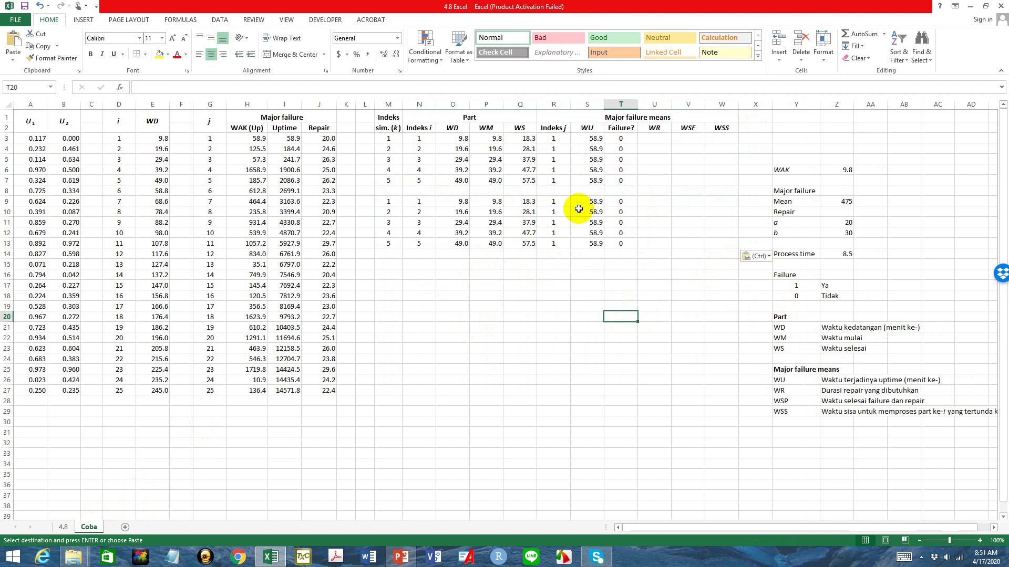
Step: Clear the pasted comparison rows in M9:W13
drag(391, 200, 708, 247)
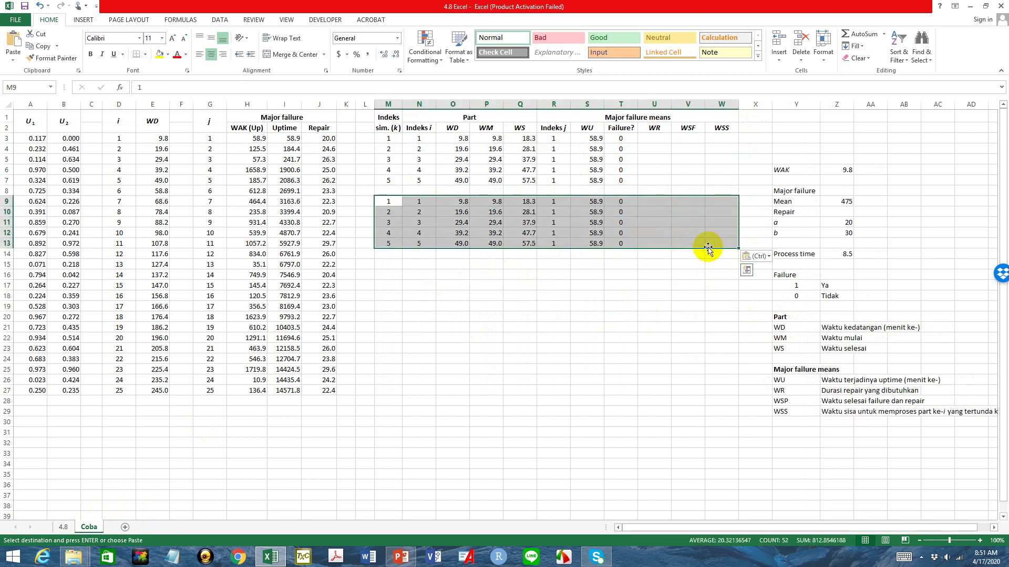
key(Delete)
click(484, 285)
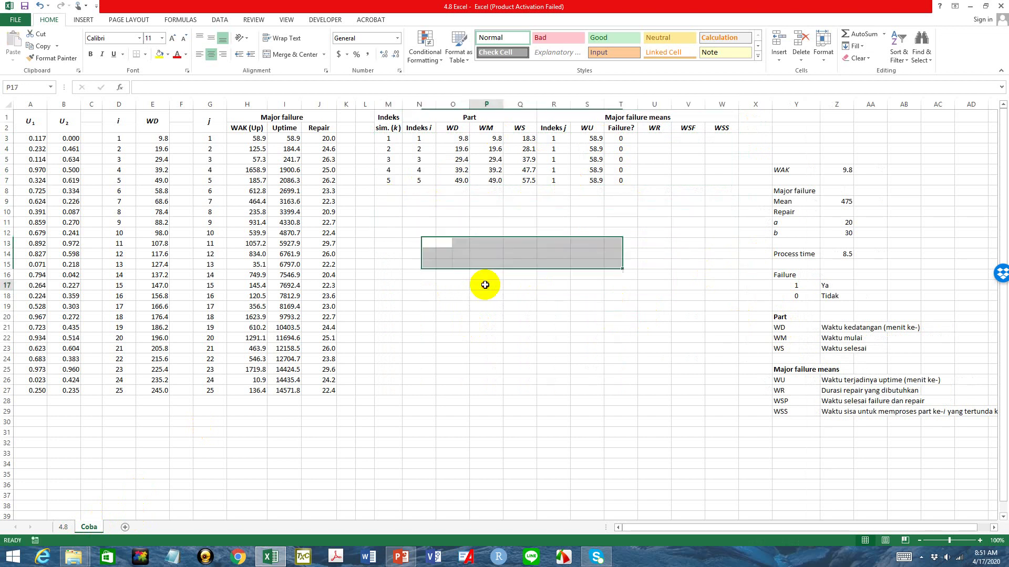
Step: Enter 6 as the simulation index in M8 and as Indeks i in N8
click(399, 188)
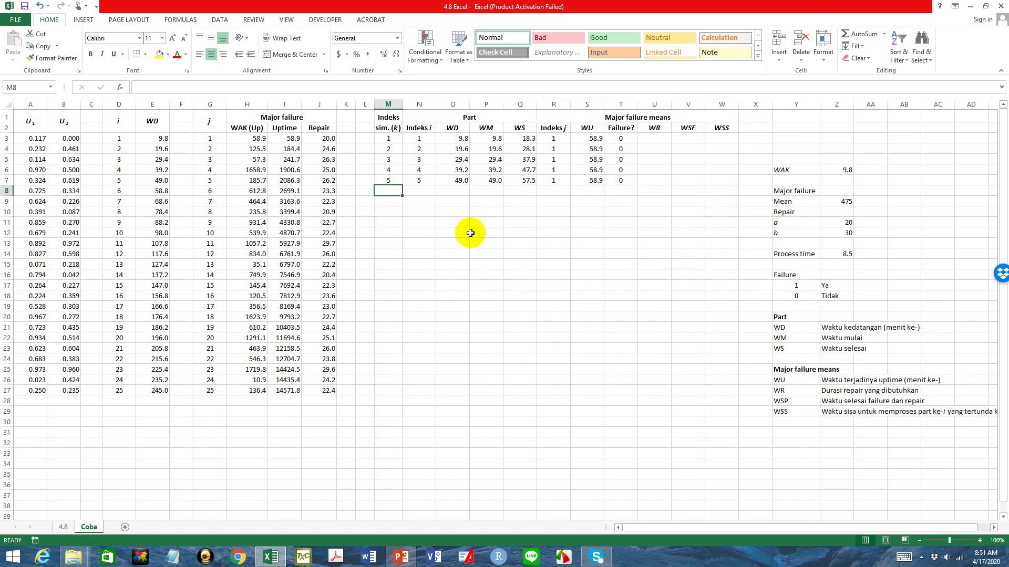
text(6)
click(451, 233)
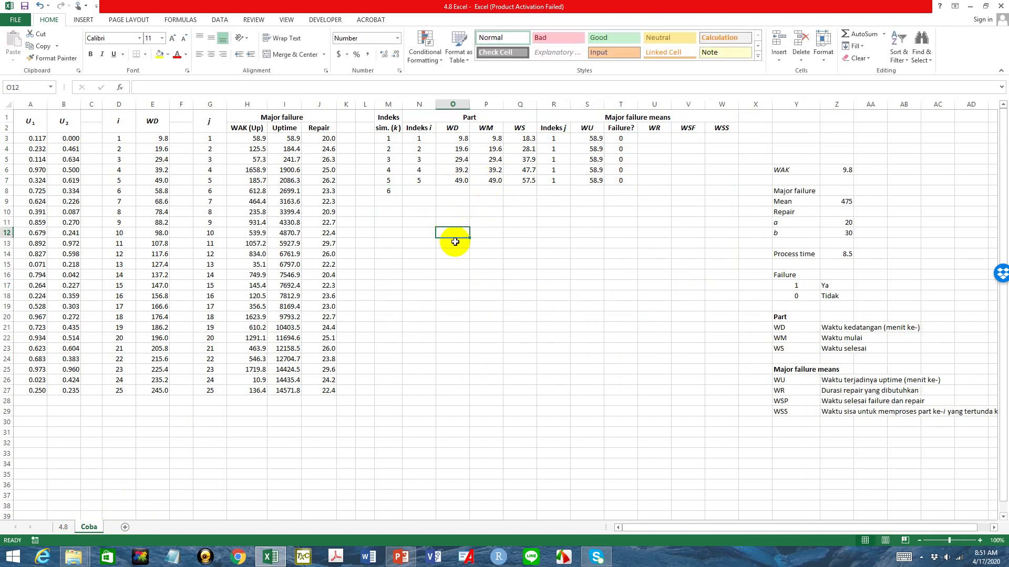
click(422, 194)
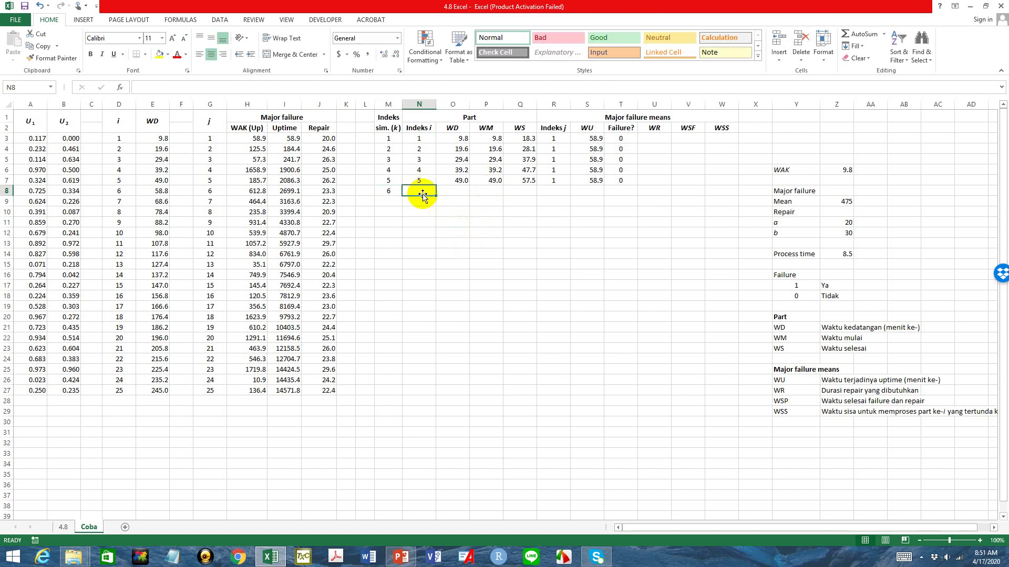
text(6)
Step: Link the sixth part's arrival time WD in O8 to E8
click(460, 190)
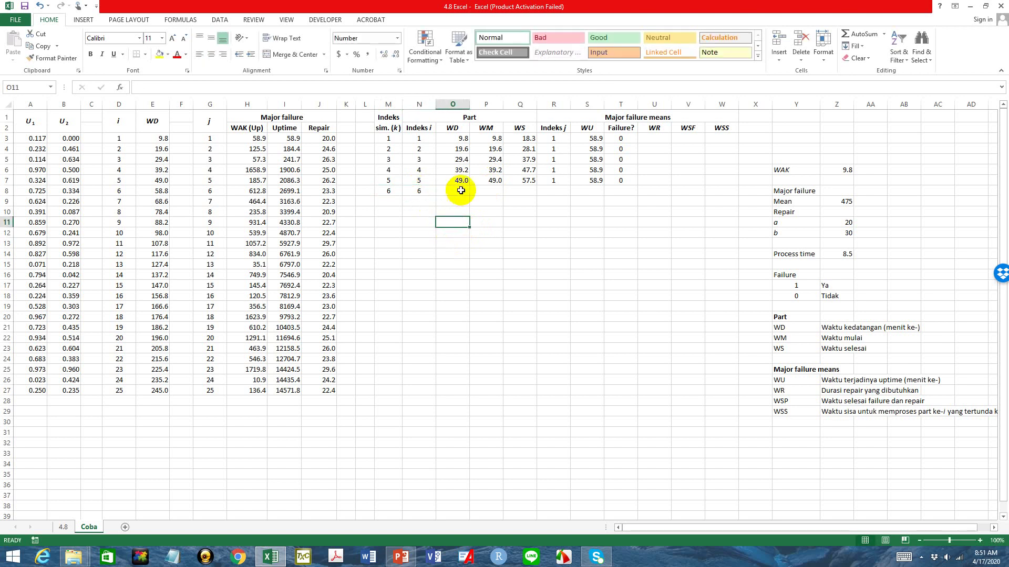
text(=)
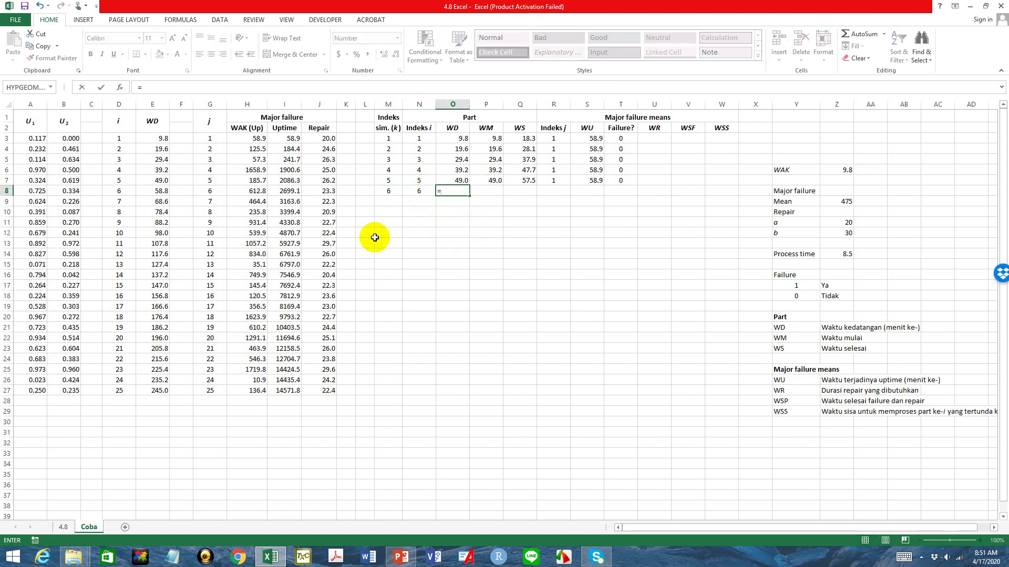
click(159, 191)
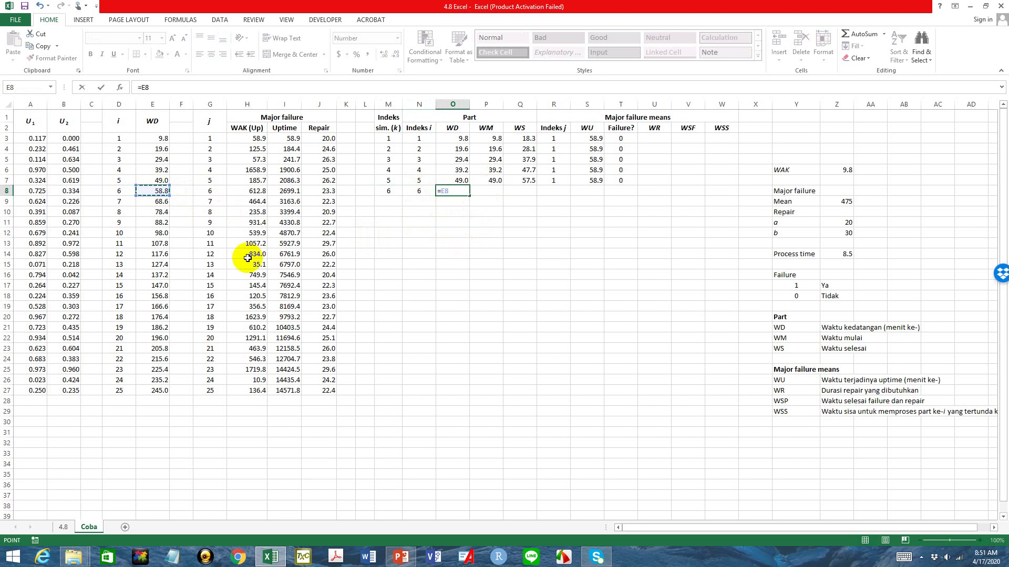
key(Return)
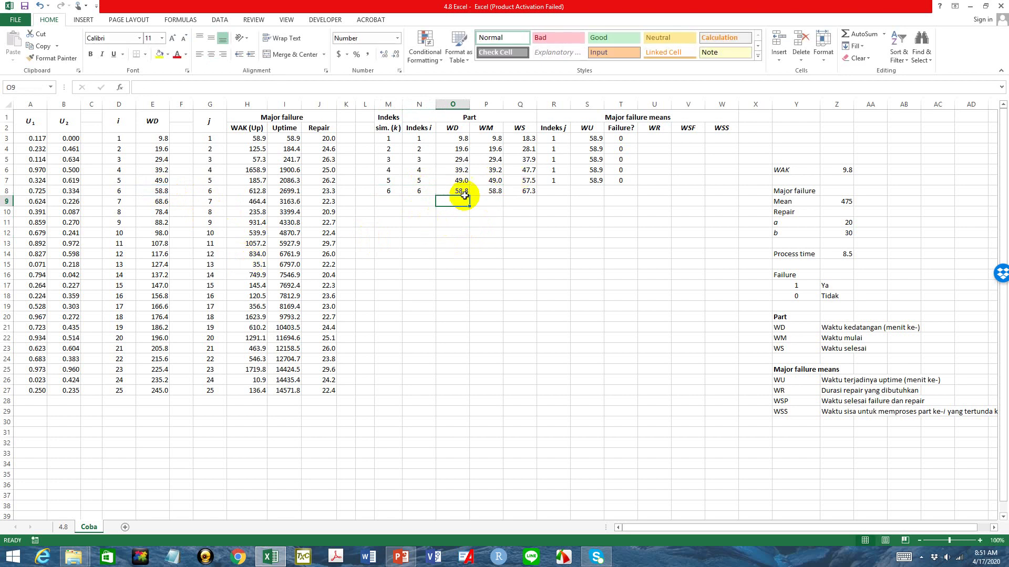
Step: Enter 1 as Indeks j in R8 and link the uptime WU in S8 to I3
click(519, 191)
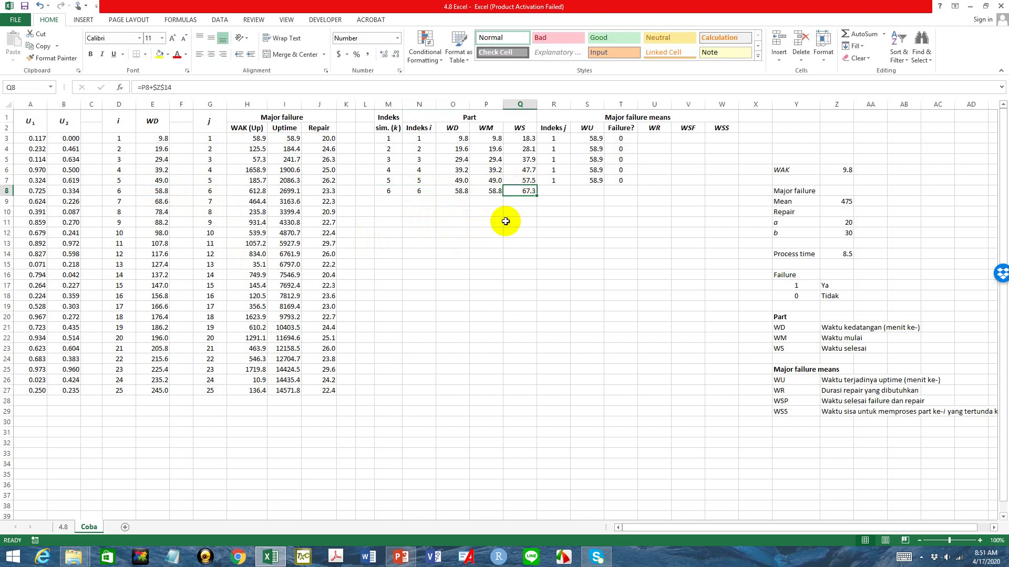
click(563, 191)
text(1)
click(588, 225)
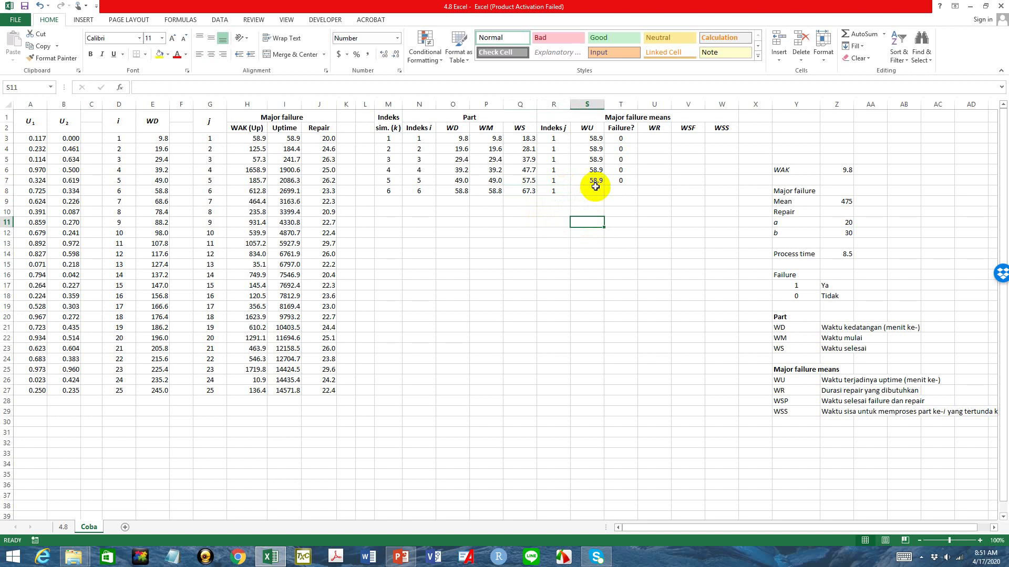
click(595, 190)
text(=)
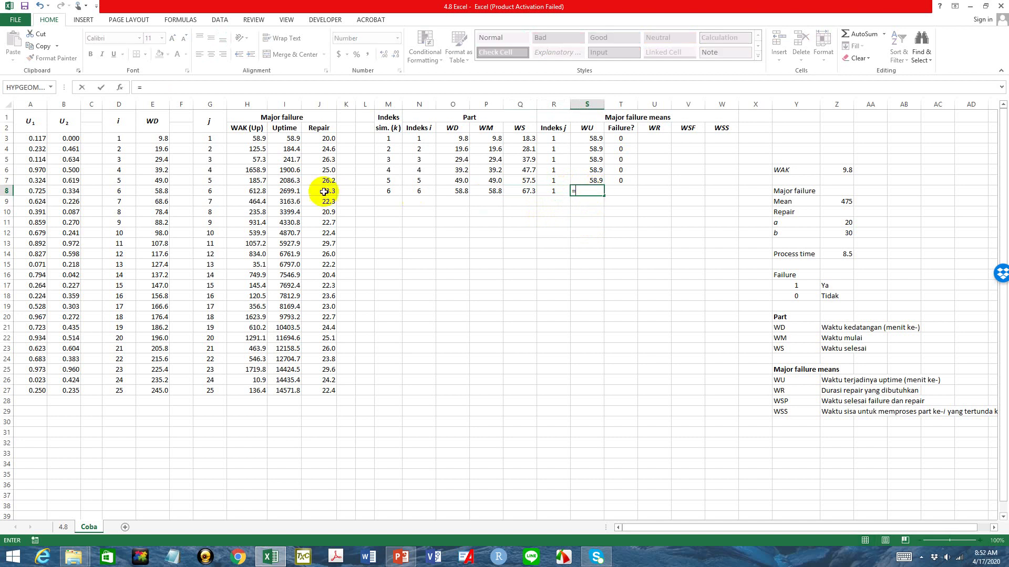
click(291, 140)
key(Return)
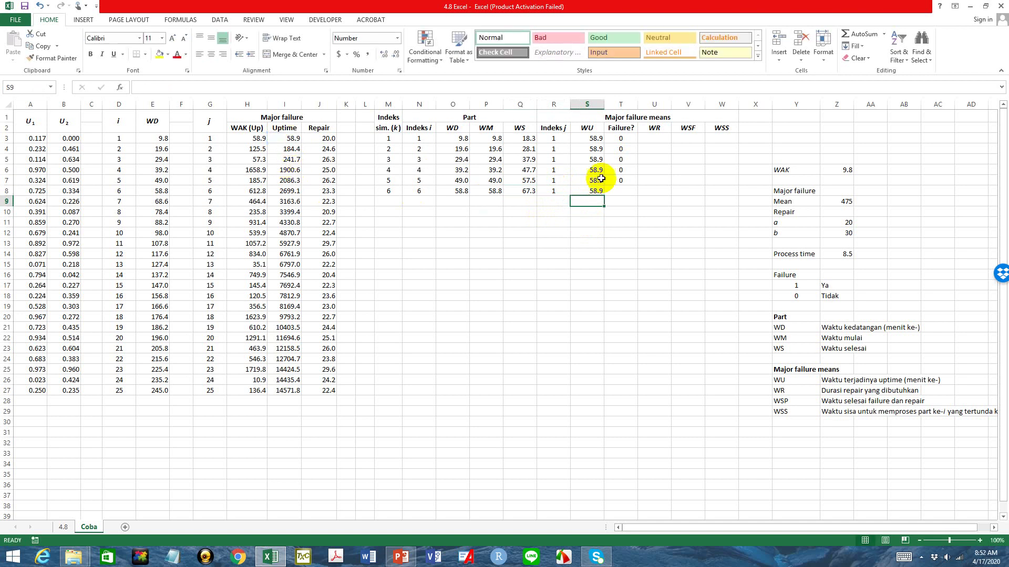
Step: Fill the Failure? formula from T7 down to T8
click(621, 180)
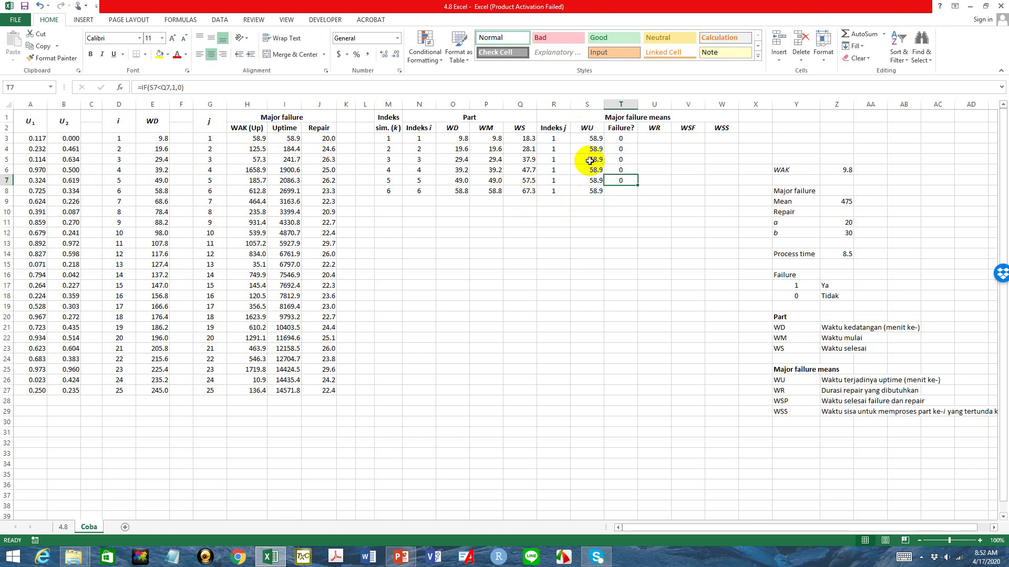
drag(637, 185, 637, 194)
click(628, 192)
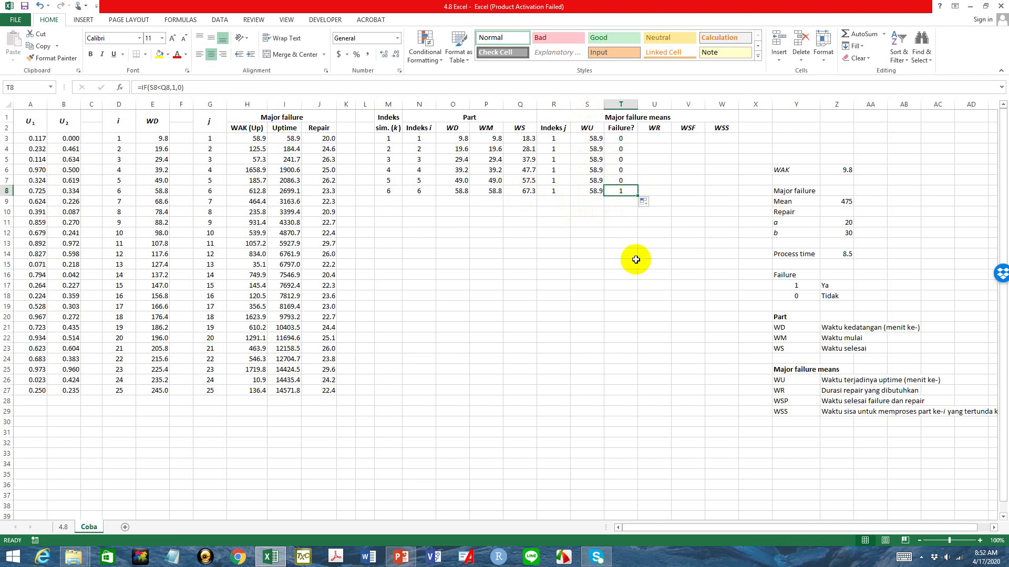
Step: Link the repair duration WR in U8 to the first repair time in J3
click(664, 192)
text(=)
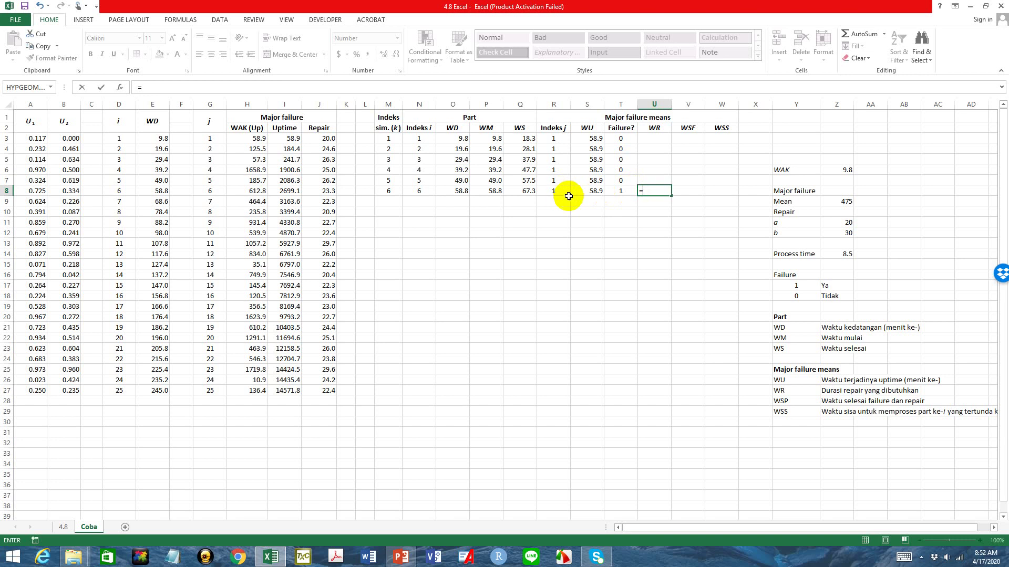
click(320, 139)
key(Return)
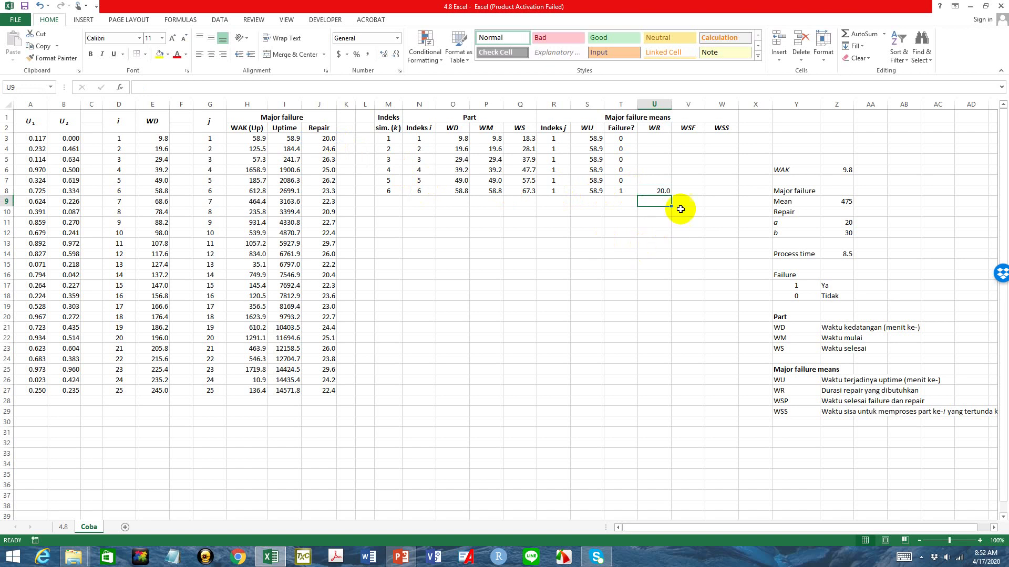
Step: Calculate the sixth row's WSF in V8 with the formula =S8+U8
click(689, 193)
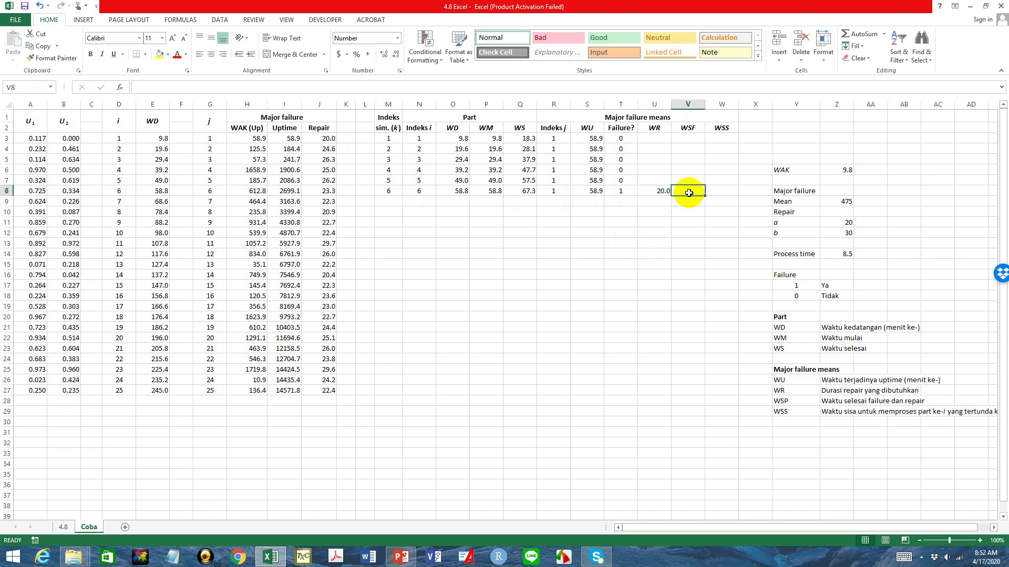
text(=)
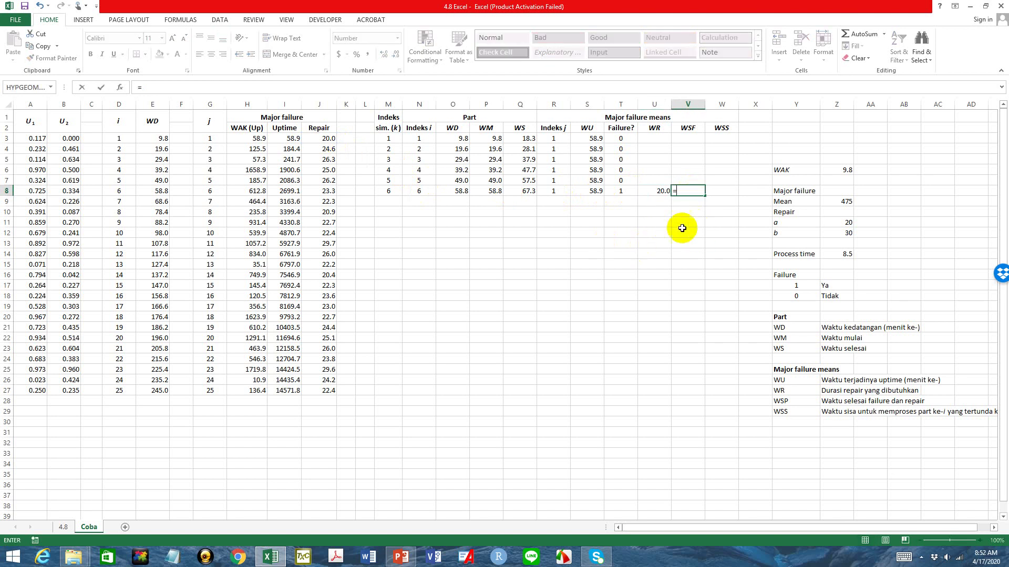
click(592, 191)
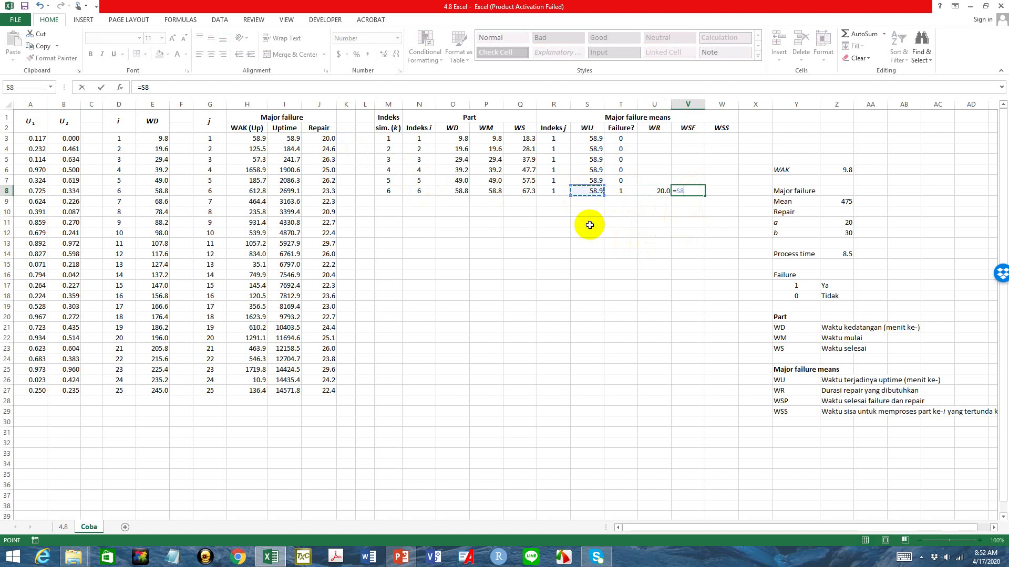
text(+)
click(657, 195)
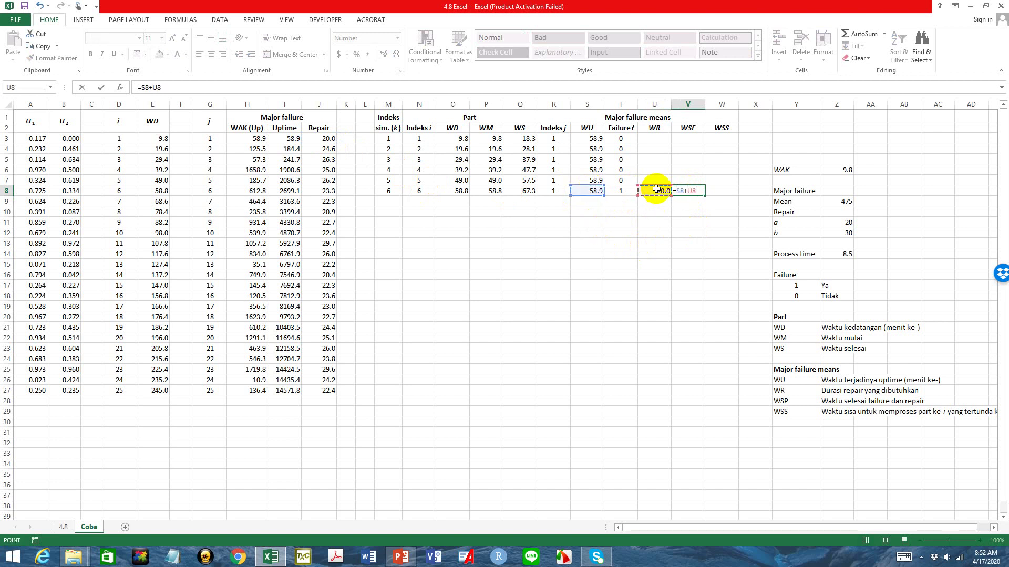
key(Return)
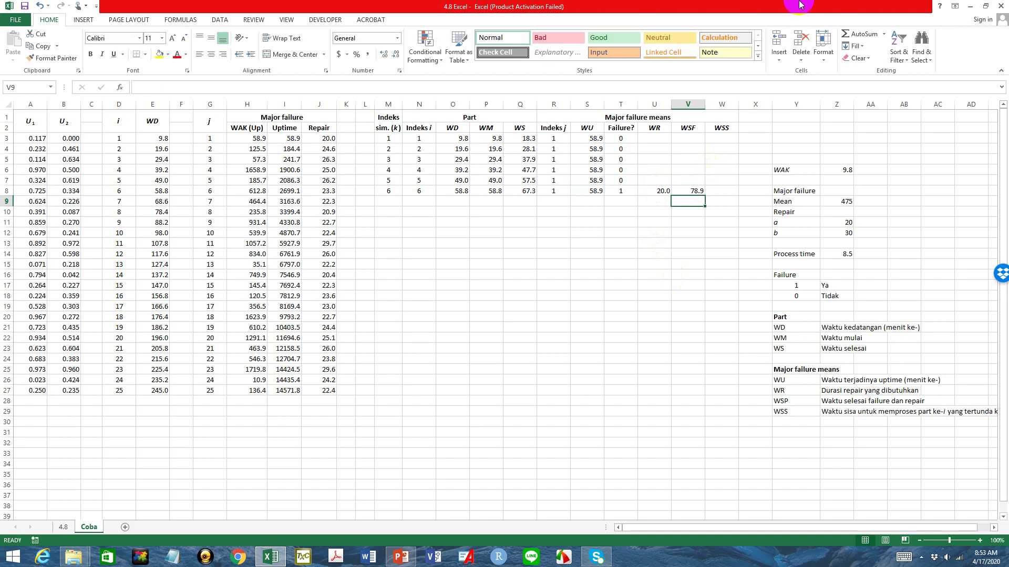
Step: Show the WSS timeline slide in PowerPoint beside the Coba sheet and start the sixth row's WSS formula in W8
click(987, 7)
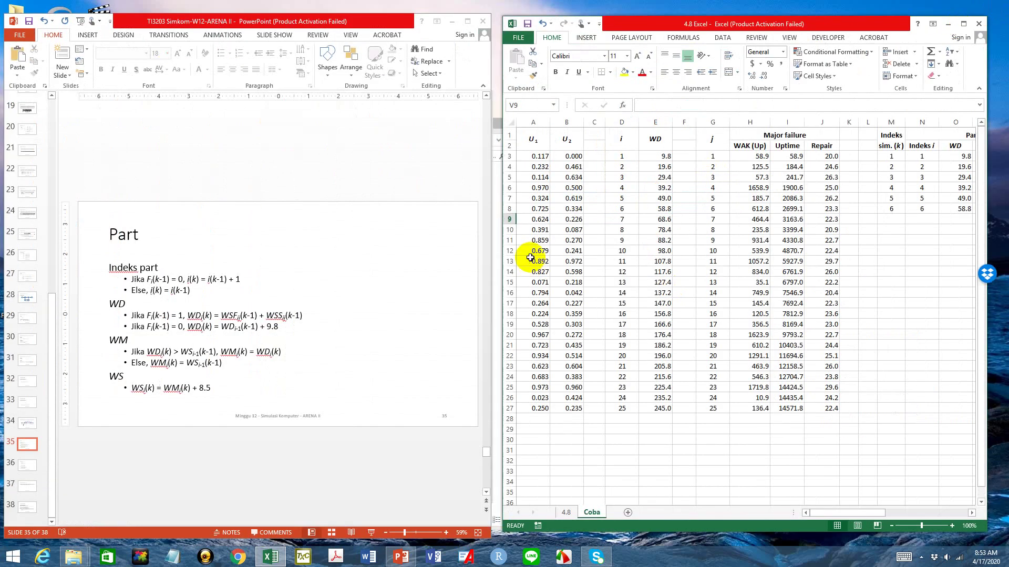
click(355, 468)
scroll(355, 467, up, 1)
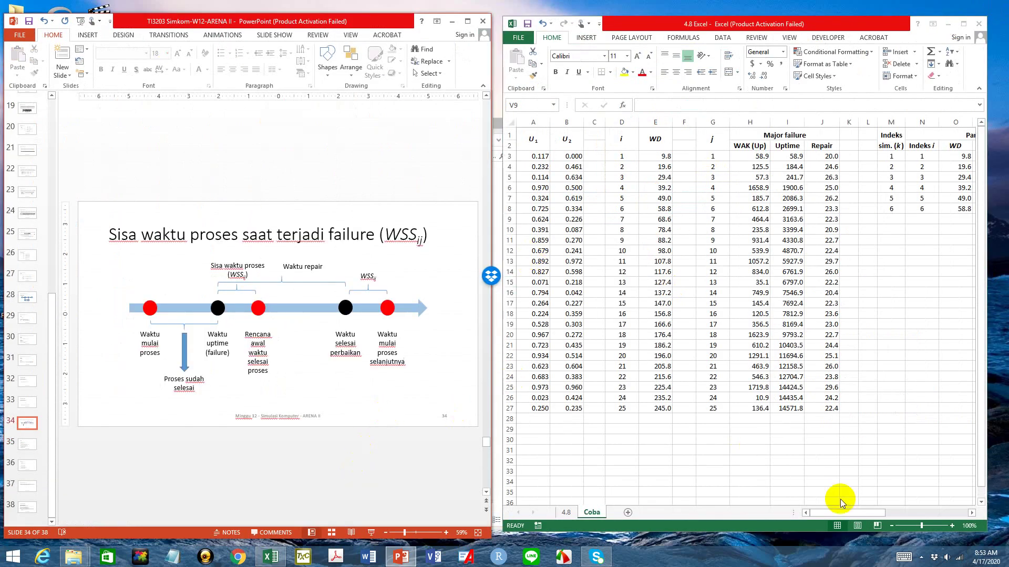
drag(839, 514, 928, 515)
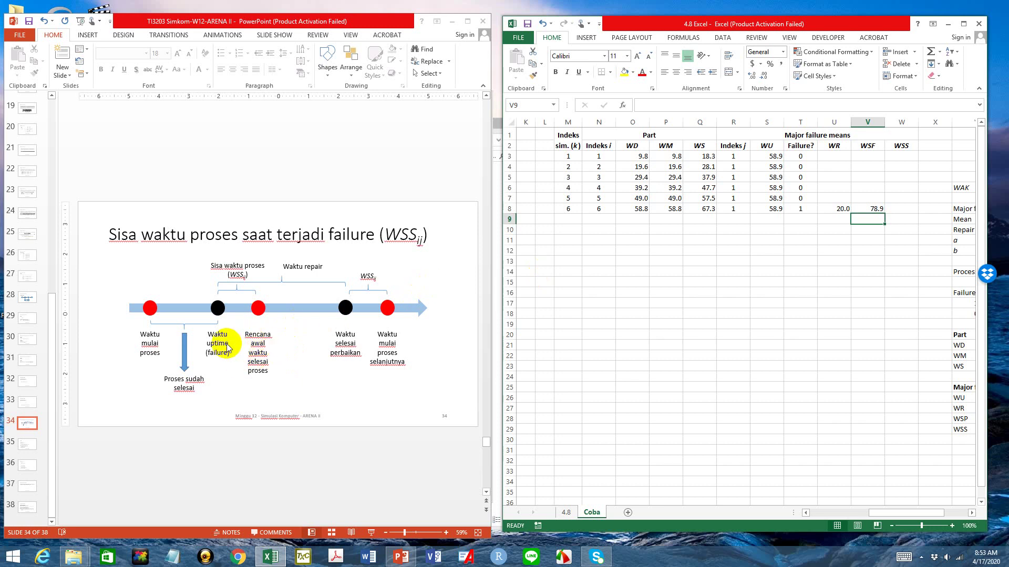
click(900, 209)
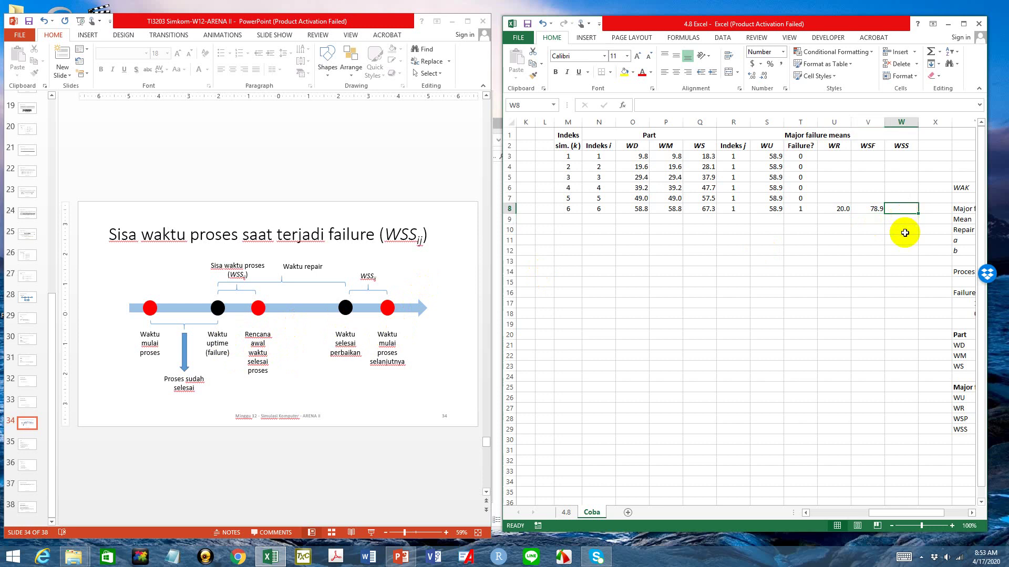
text(=)
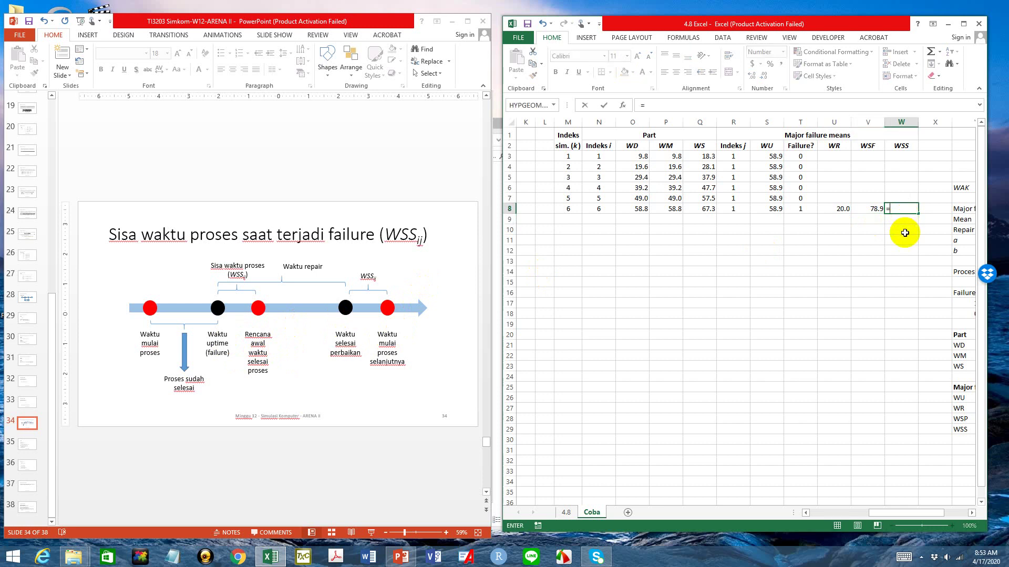
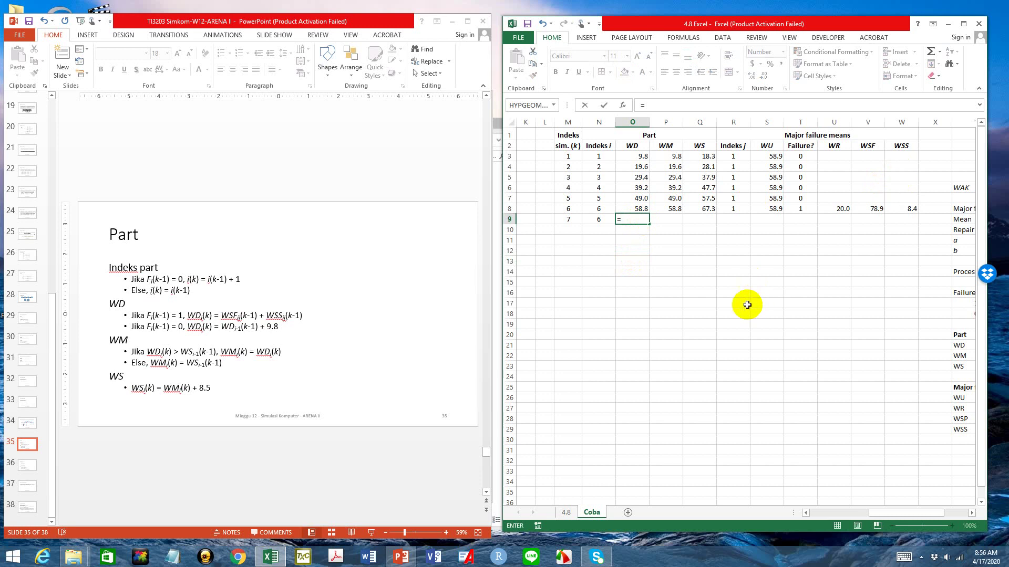
Step: Examine the WD formula in O9 on the 4.8 sheet
click(567, 512)
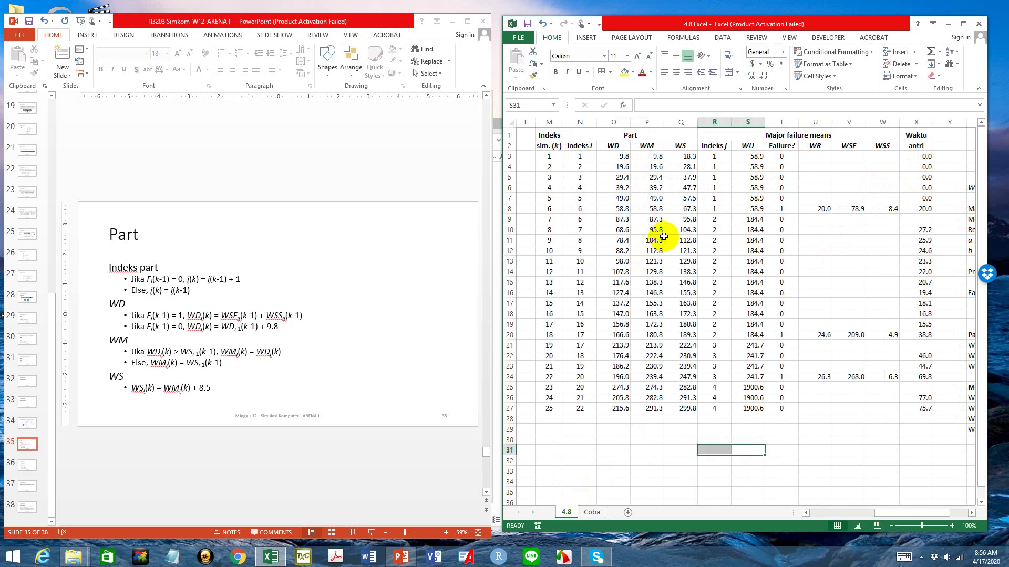
click(624, 222)
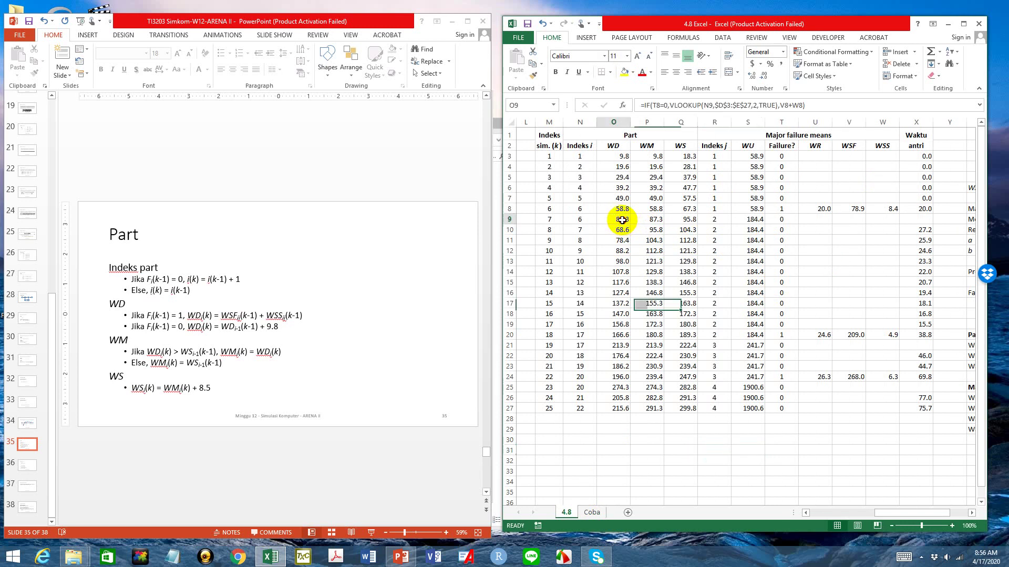
click(819, 107)
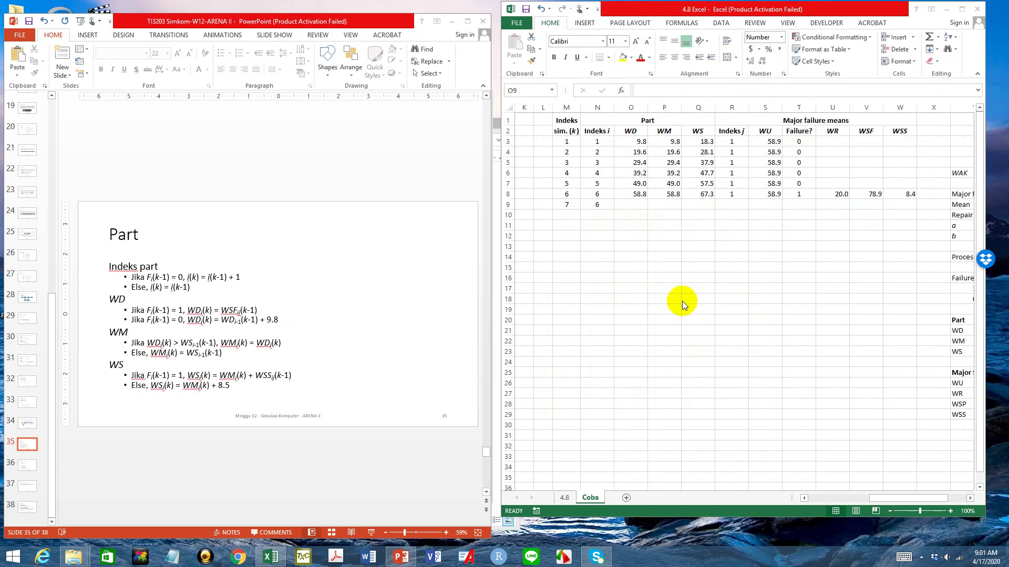
Step: Clear M9:N9 on the Coba sheet and re-enter simulation index 7 in M9 and Indeks i 6 in N9
drag(567, 204, 592, 207)
key(Delete)
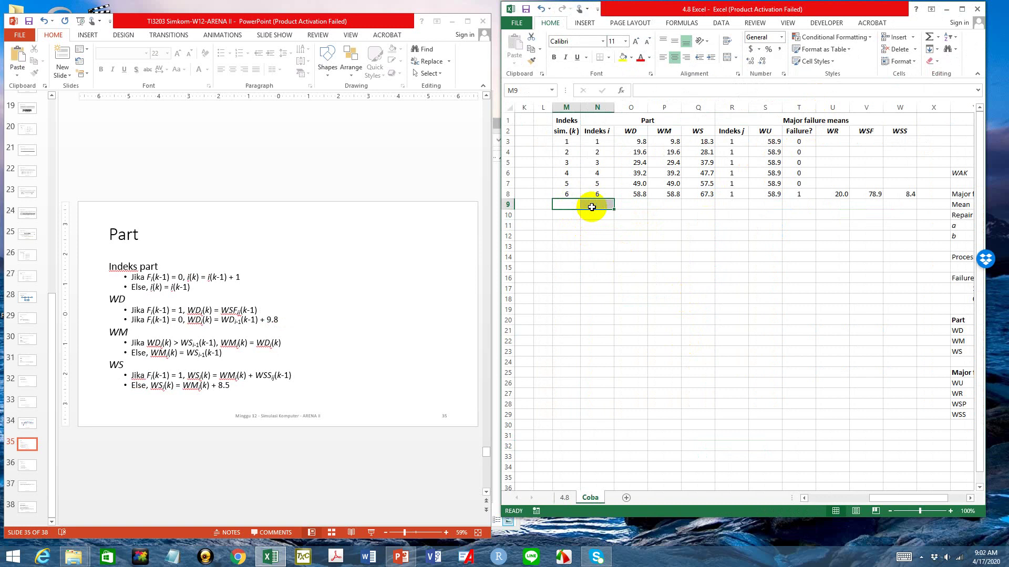
click(627, 255)
click(573, 209)
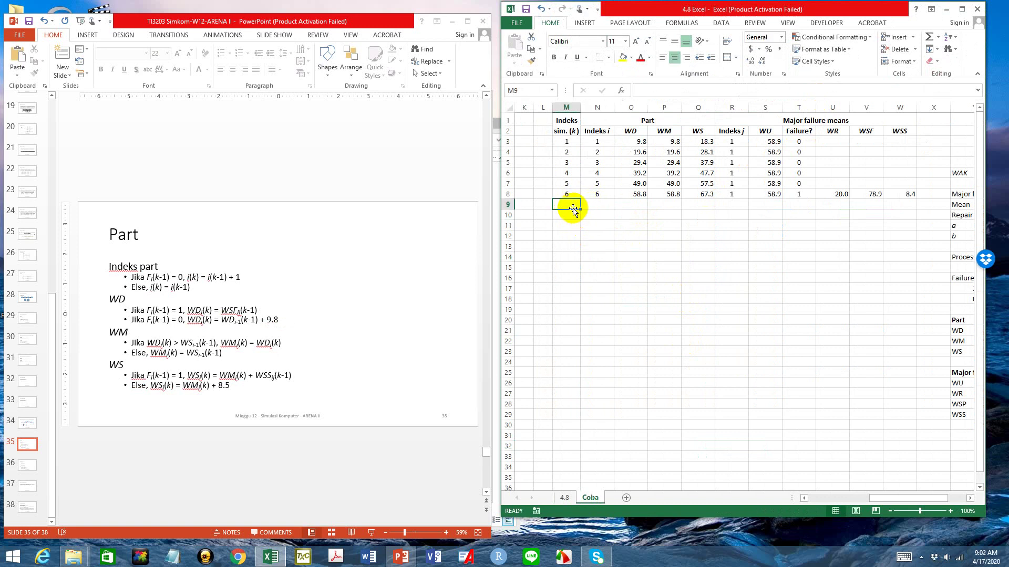
text(7)
click(587, 239)
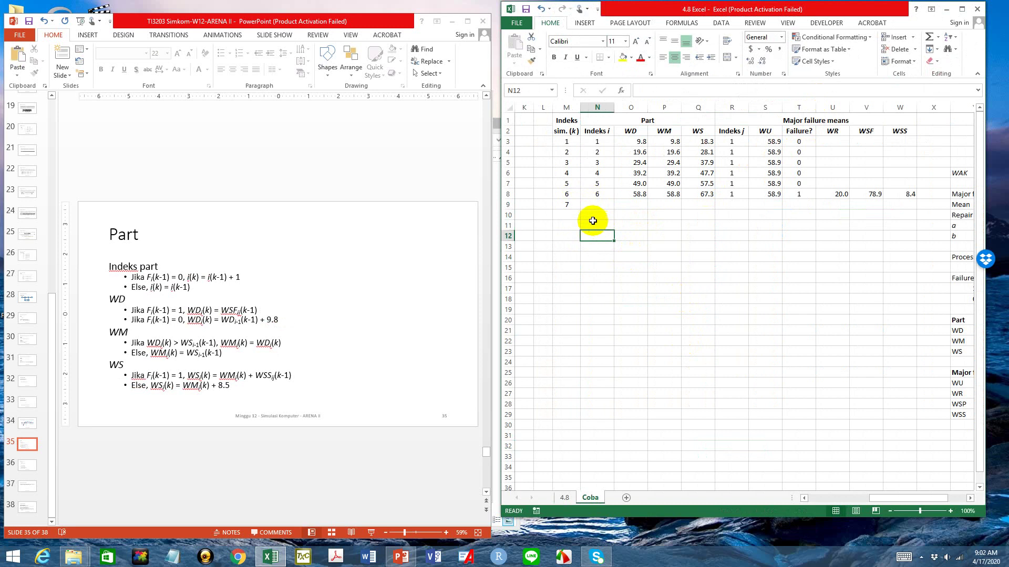
click(598, 205)
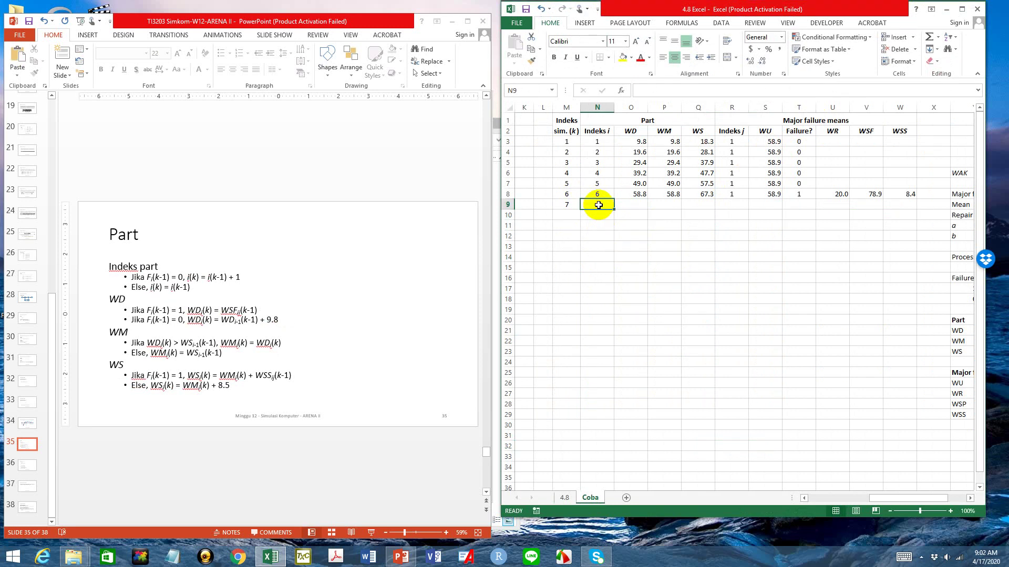
text(6)
click(763, 246)
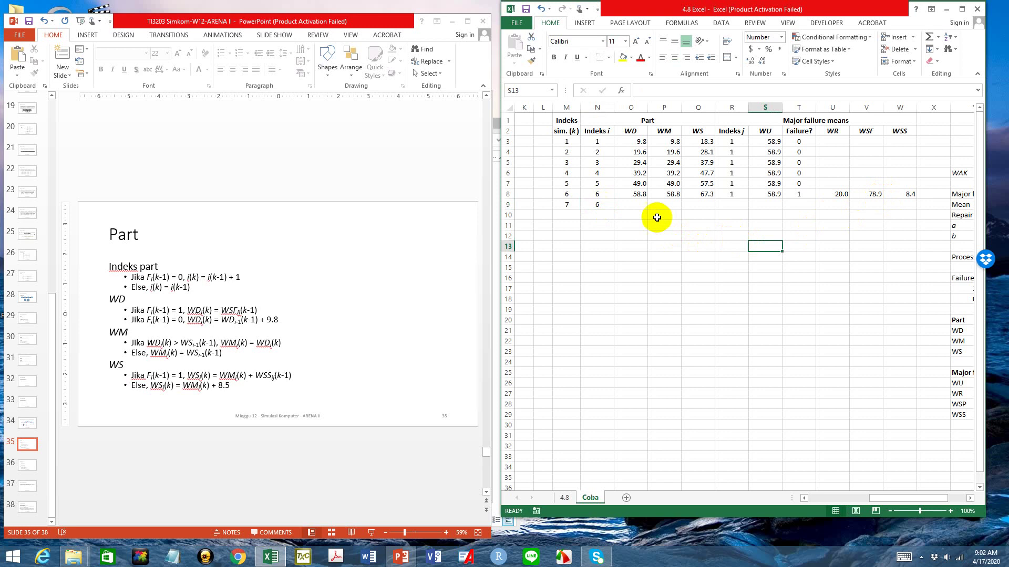
Step: Link the seventh row's WD in O9 to the previous failure's WSF with the formula =V8
click(645, 205)
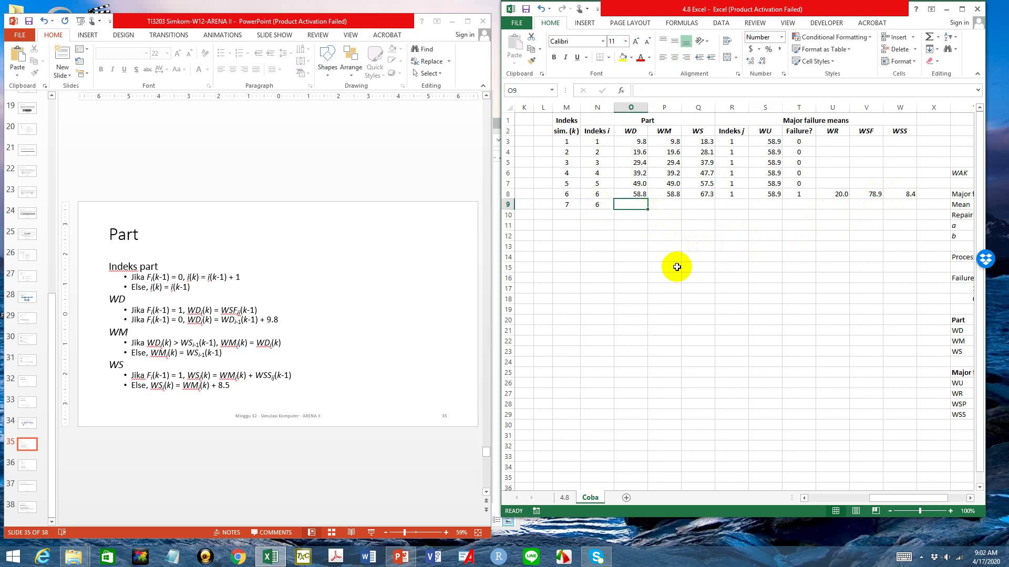
text(=)
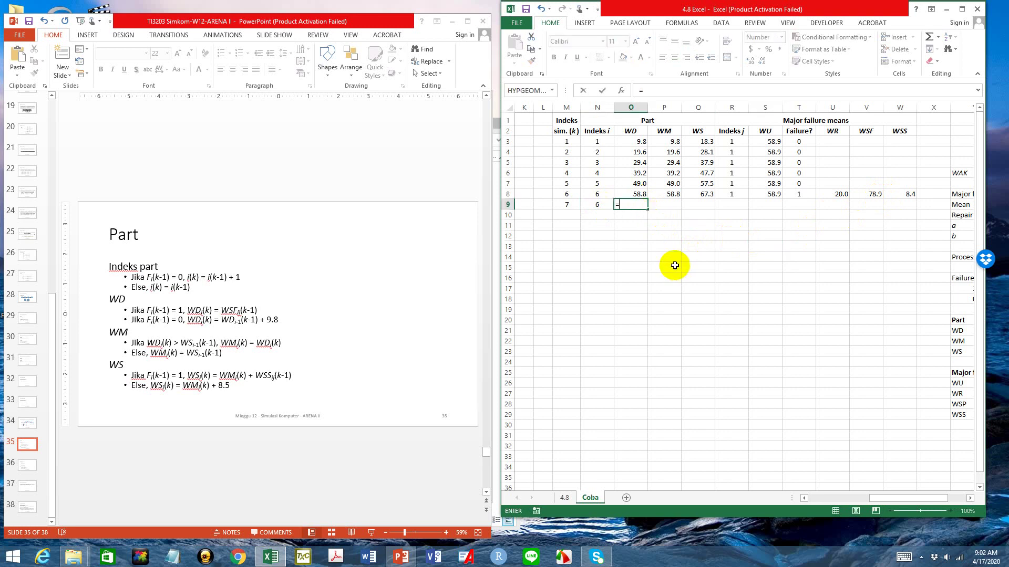
click(870, 194)
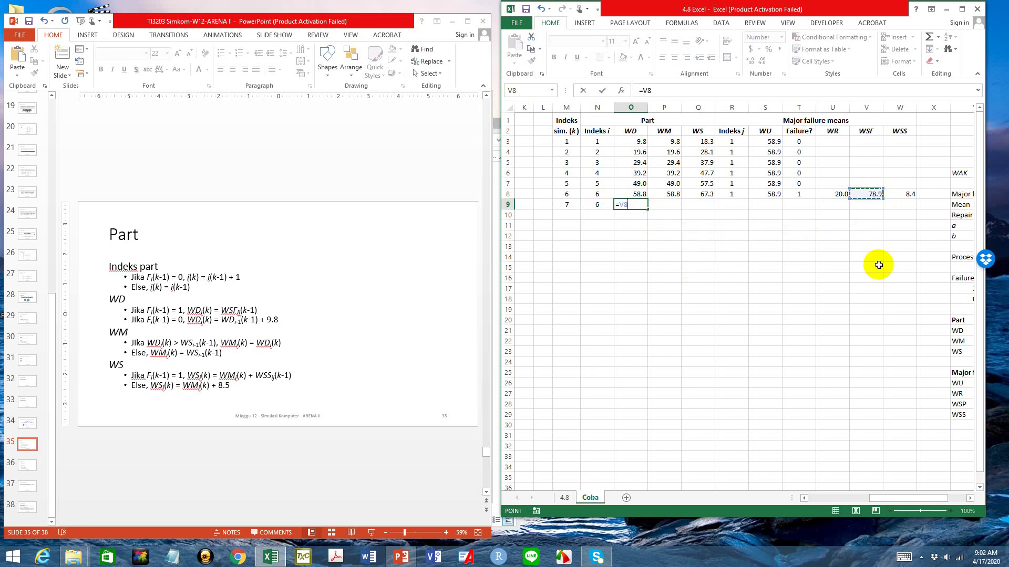
key(Return)
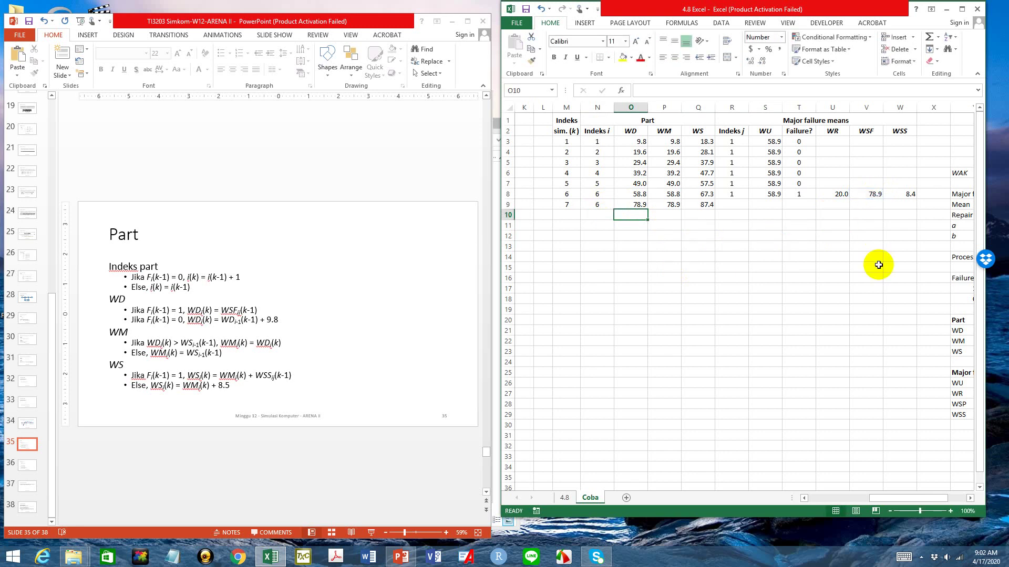
Step: Examine the WS formulas in Q8 and Q9 and their process time reference, comparing the rows with the 4.8 sheet
click(699, 195)
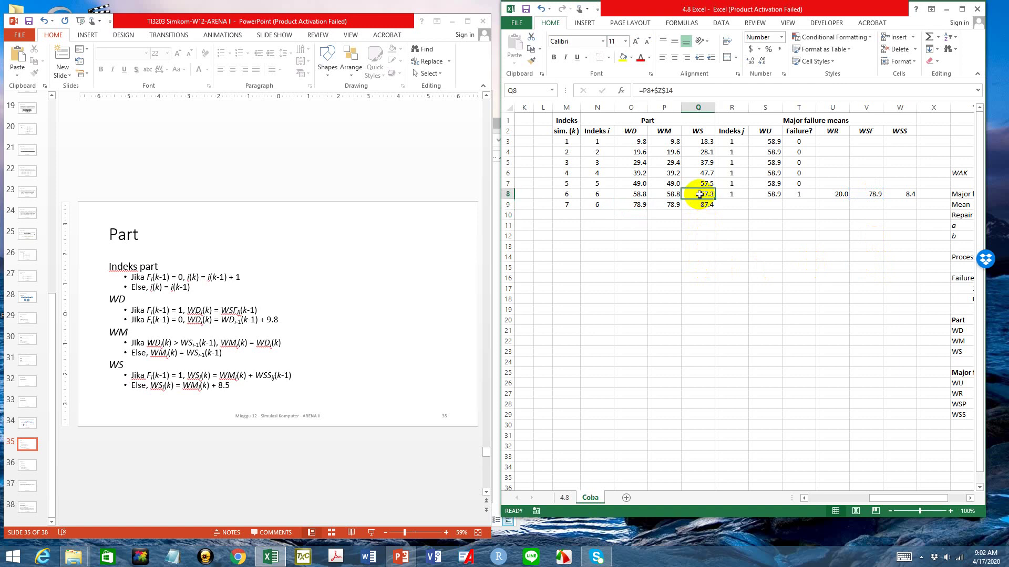
click(565, 499)
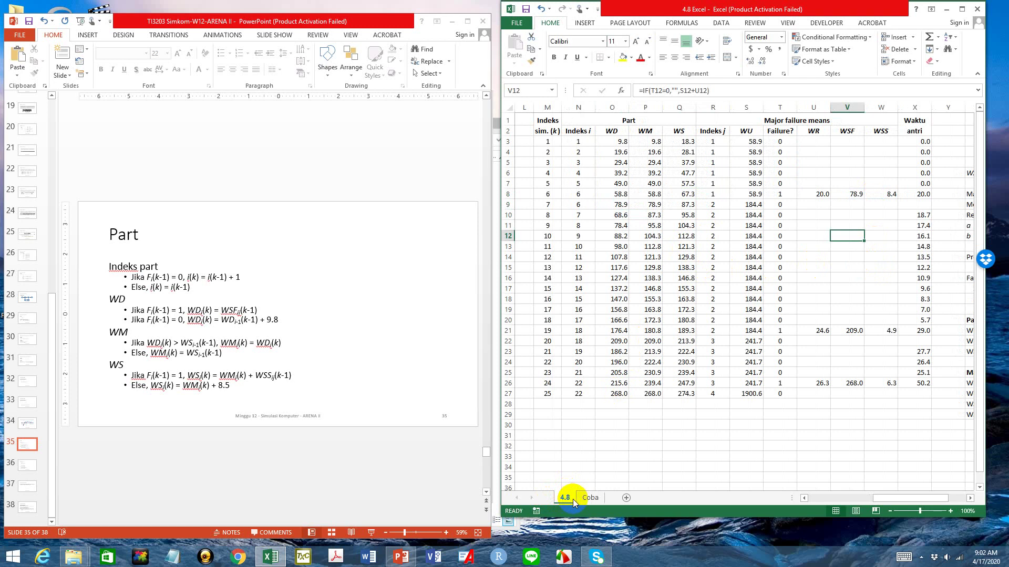
click(580, 499)
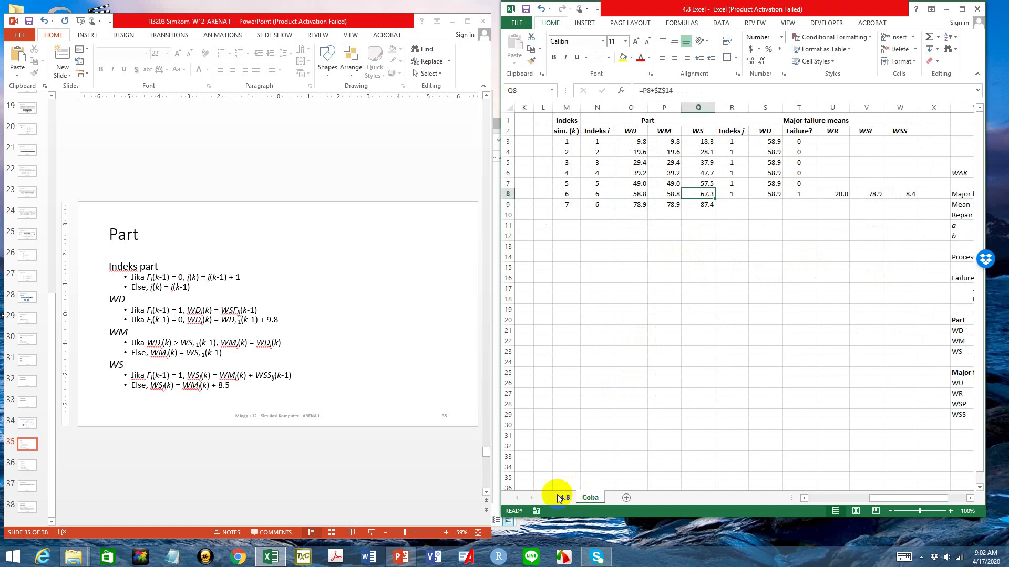
click(558, 498)
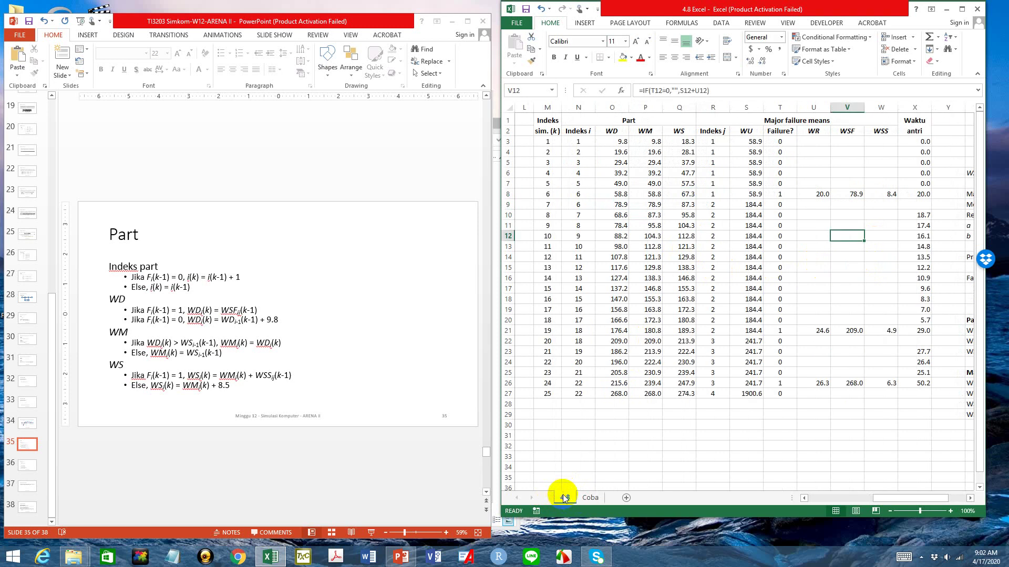
click(586, 497)
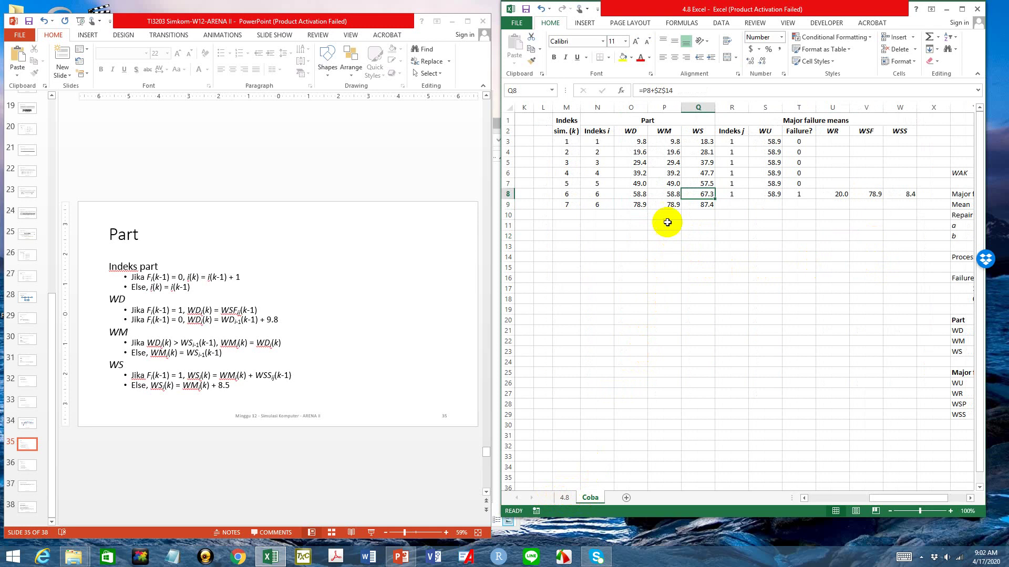
drag(682, 196, 697, 194)
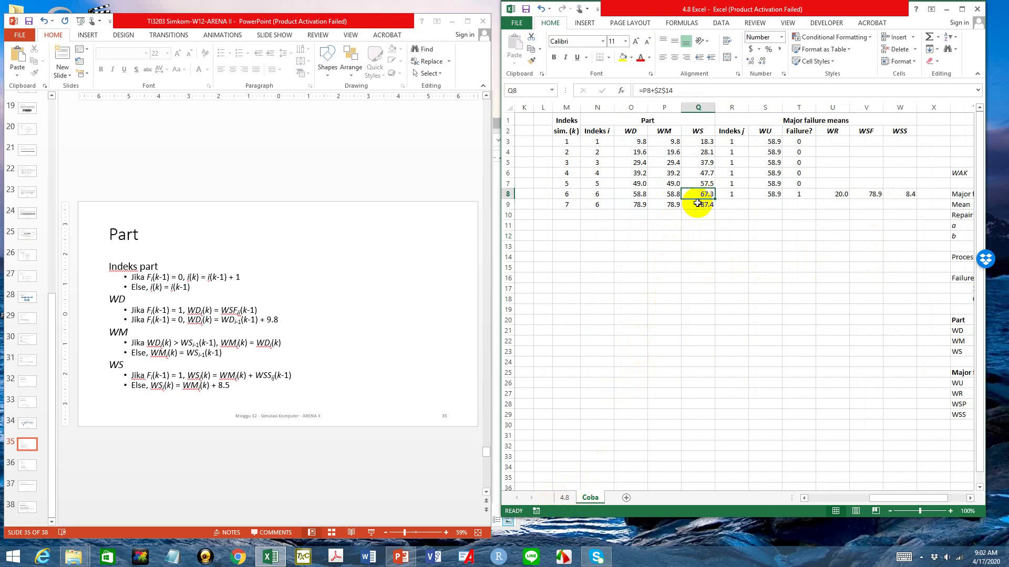
click(697, 203)
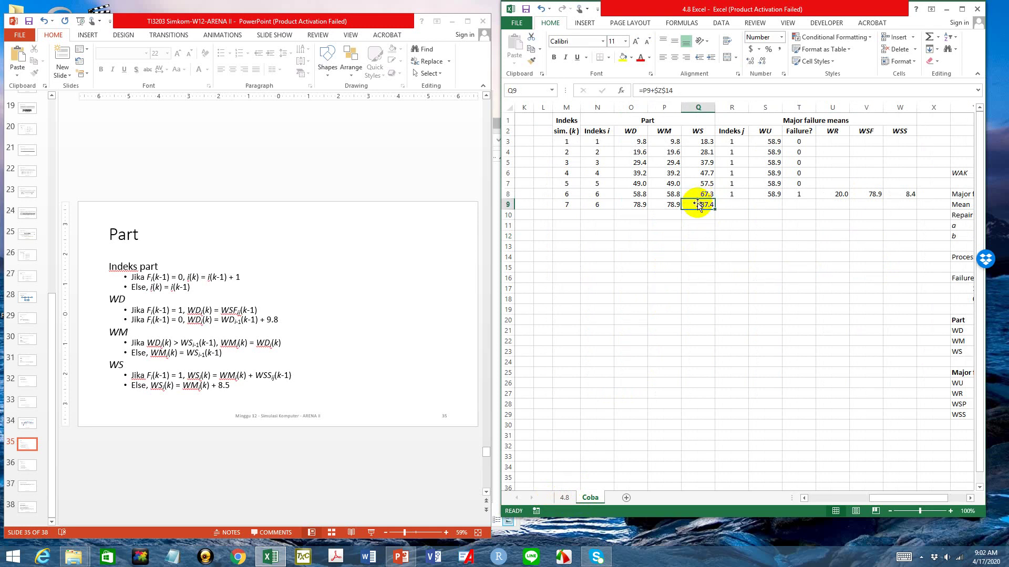
click(691, 91)
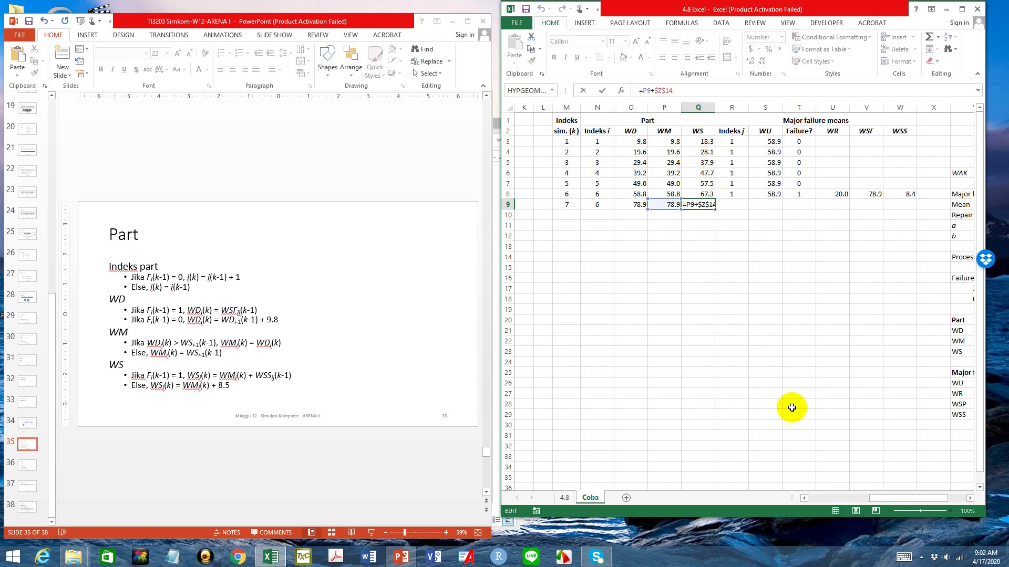
drag(893, 496, 945, 500)
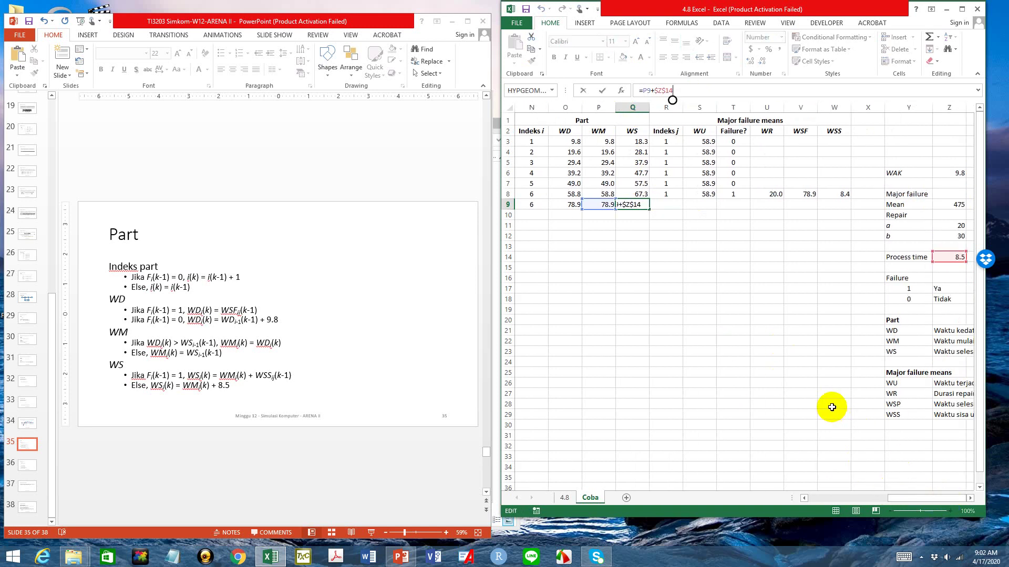
key(ctrl+Return)
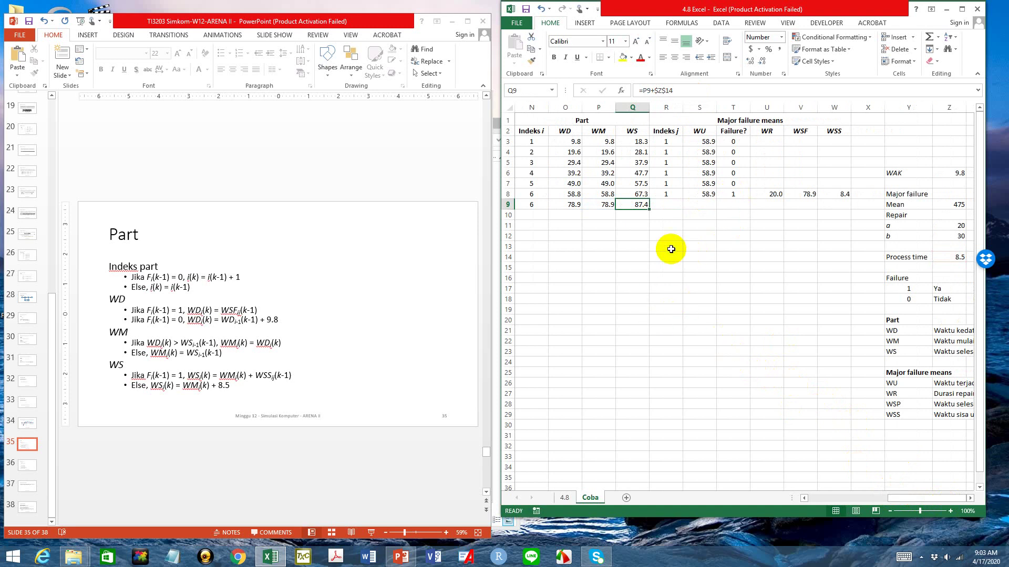
Step: Replace the seventh row's WS formula in Q9 with =P9+W8
text(=)
click(602, 205)
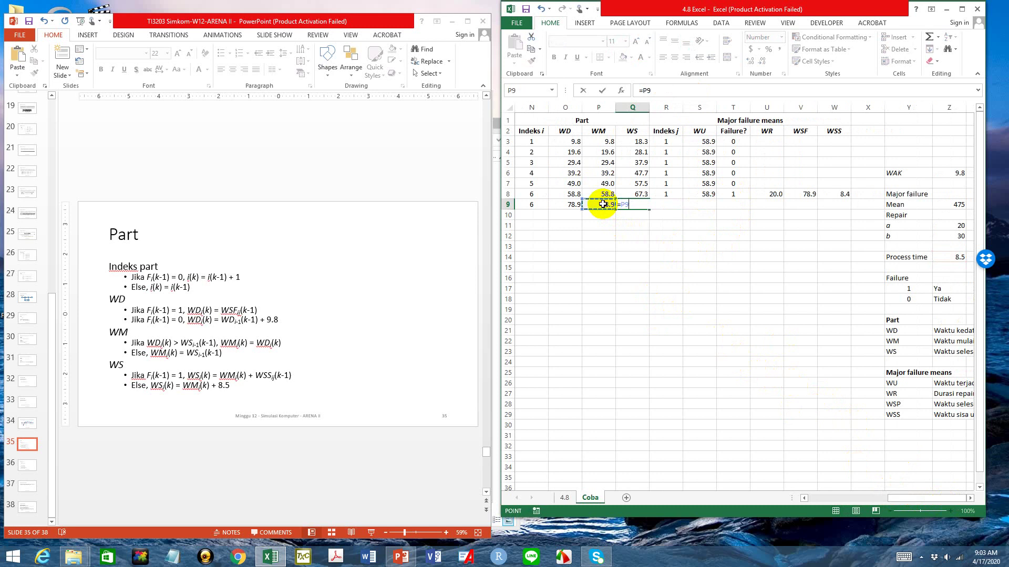
text(+)
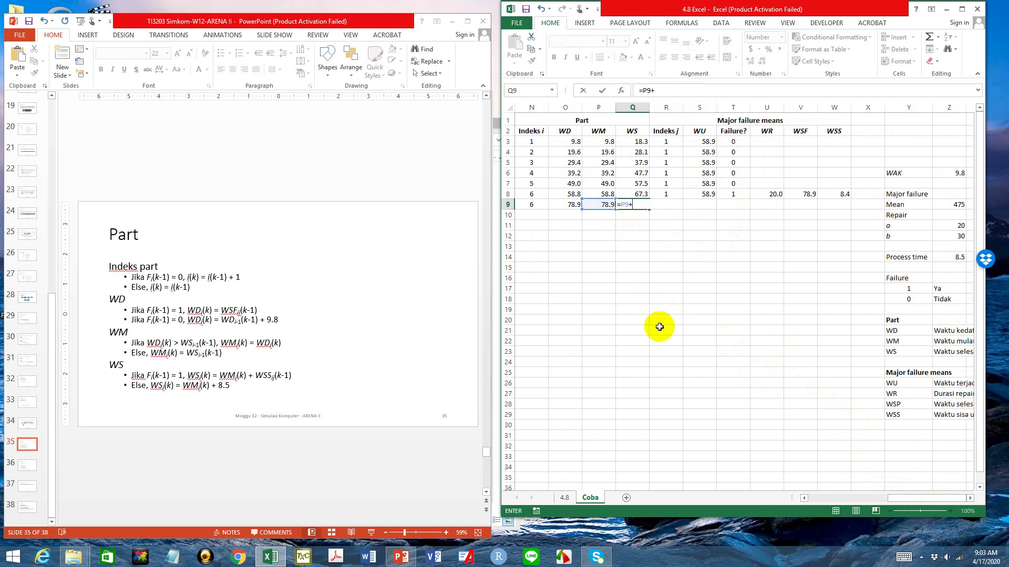
click(840, 195)
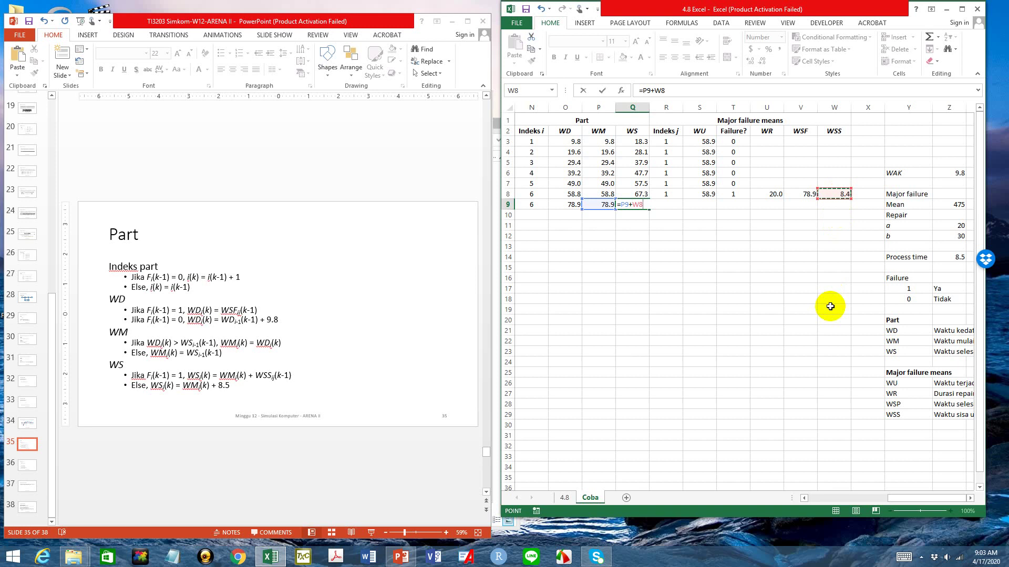
key(Return)
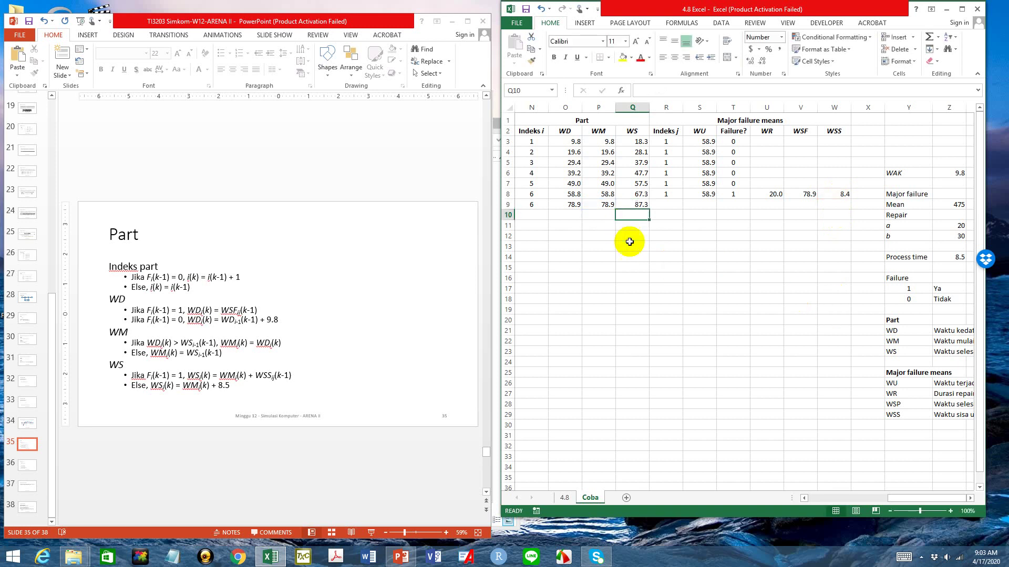
Step: Calculate the seventh simulation row's processing time in Q11 with the formula =Q9-P9
click(633, 225)
text(=)
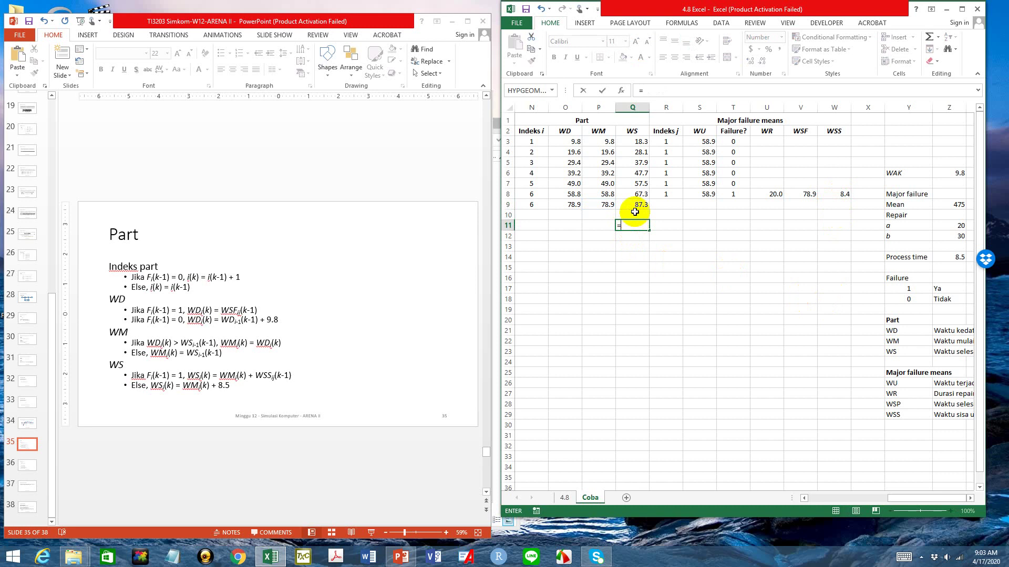
click(636, 205)
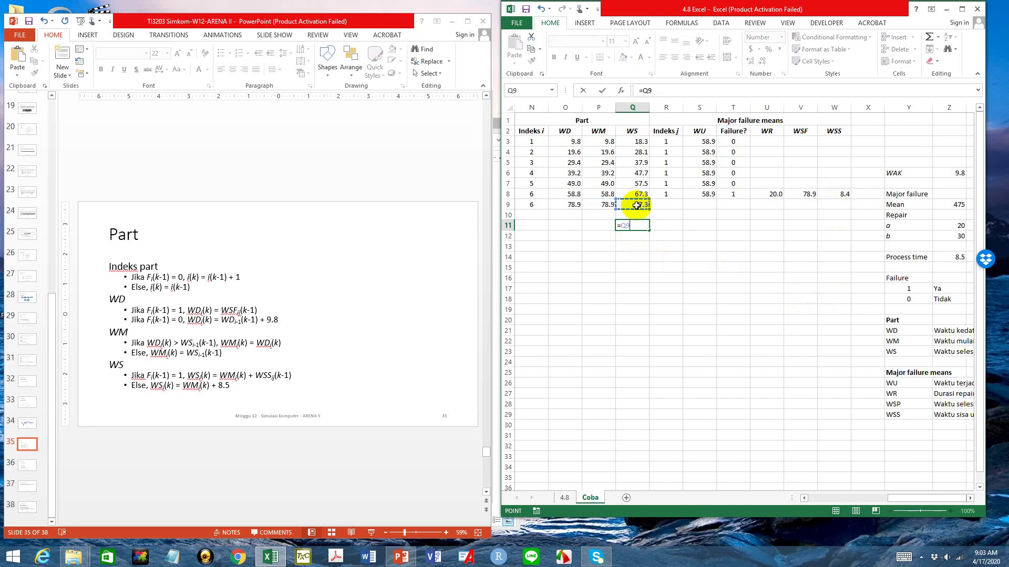
text(-)
click(603, 205)
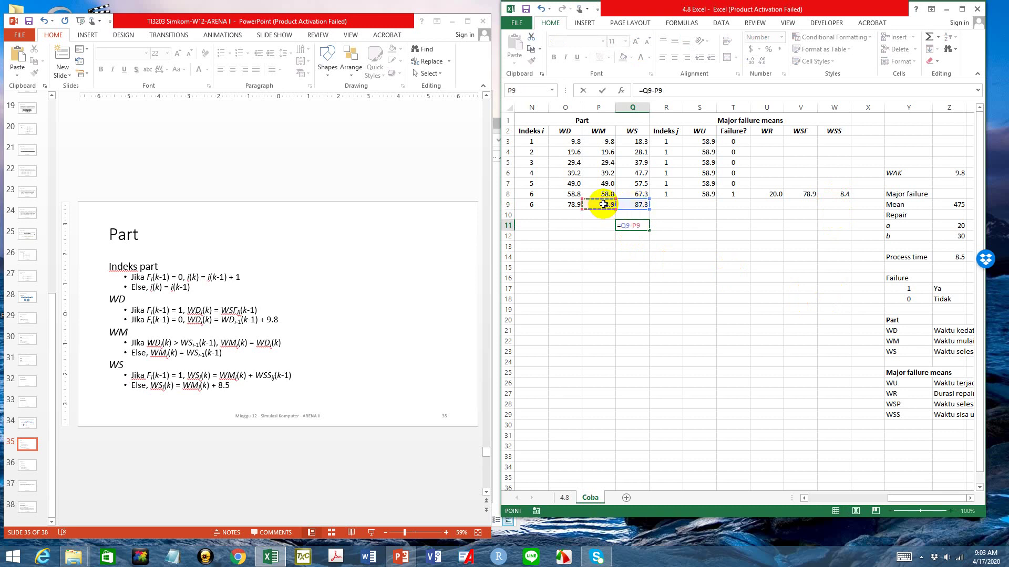
key(Return)
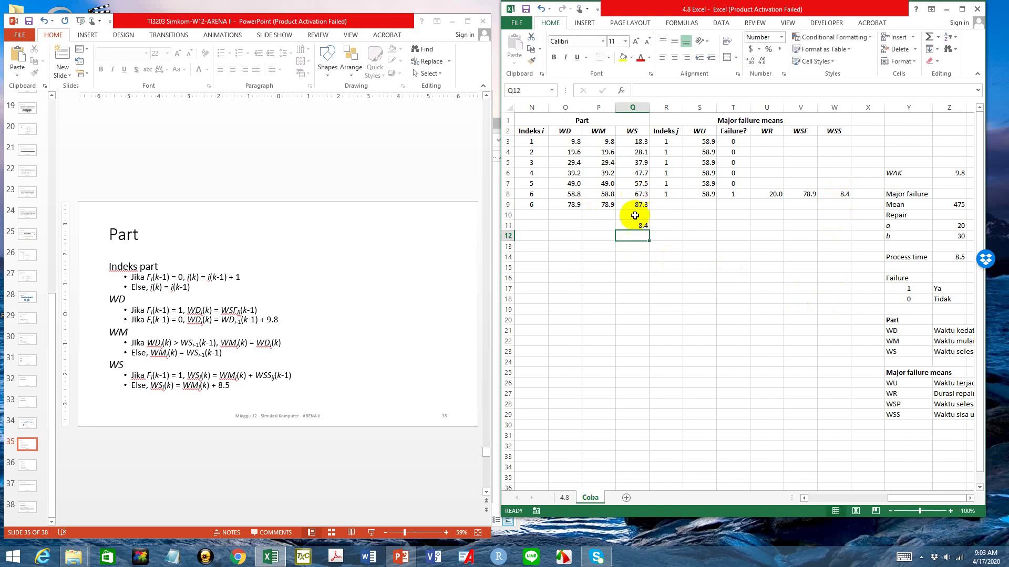
Step: Calculate the sixth and fifth simulation rows' WS minus WM differences with =Q8-P8 in Q12 and =Q7-P7 in Q13
text(=)
click(637, 193)
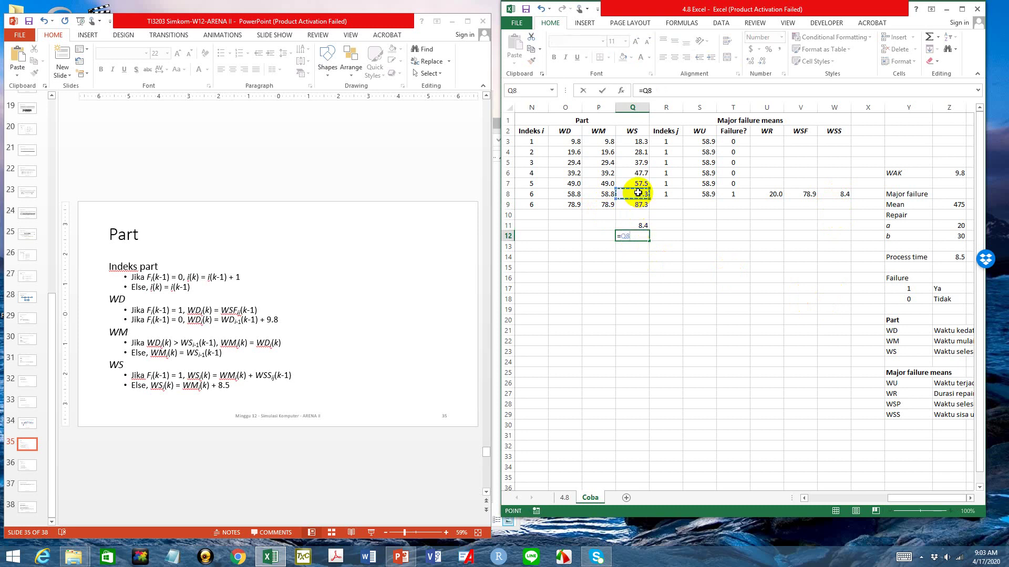
text(-)
click(602, 193)
key(Return)
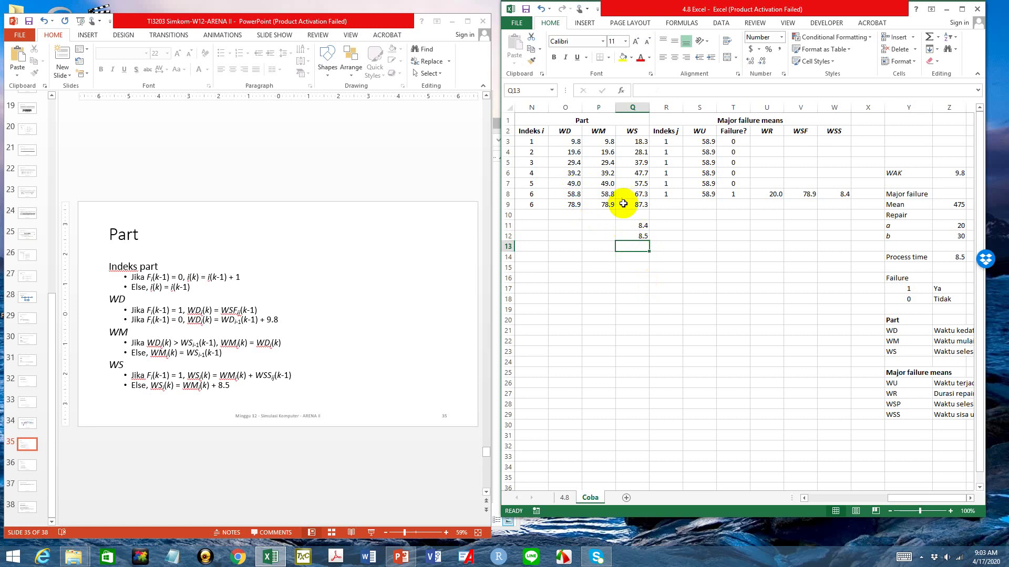
text(=)
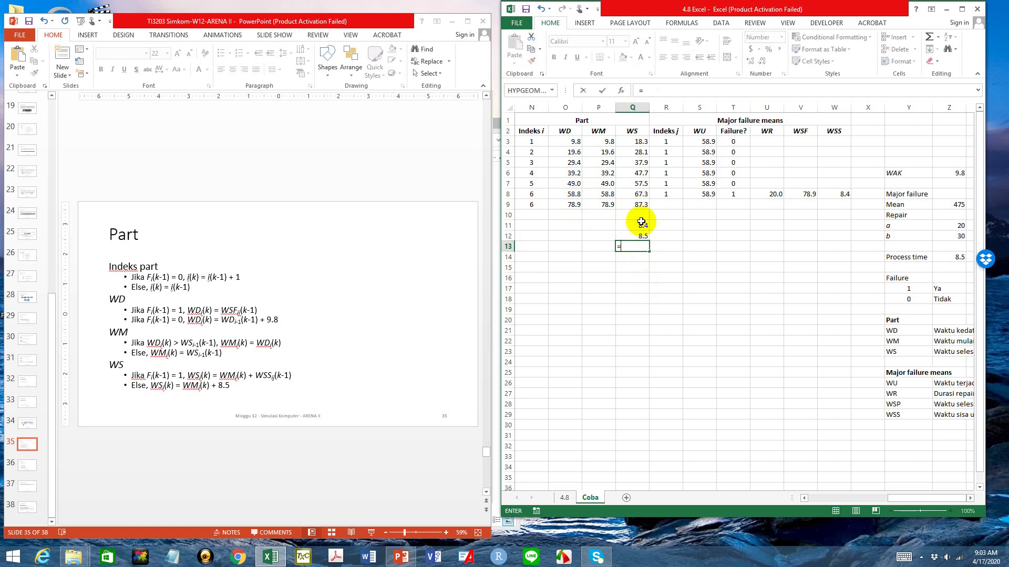
click(641, 183)
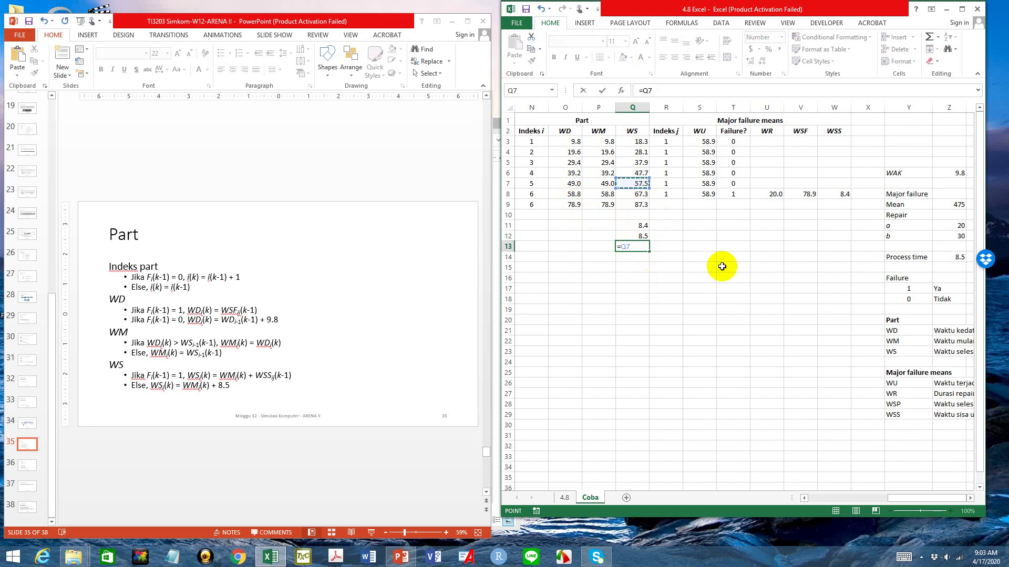
text(-)
click(604, 185)
key(Return)
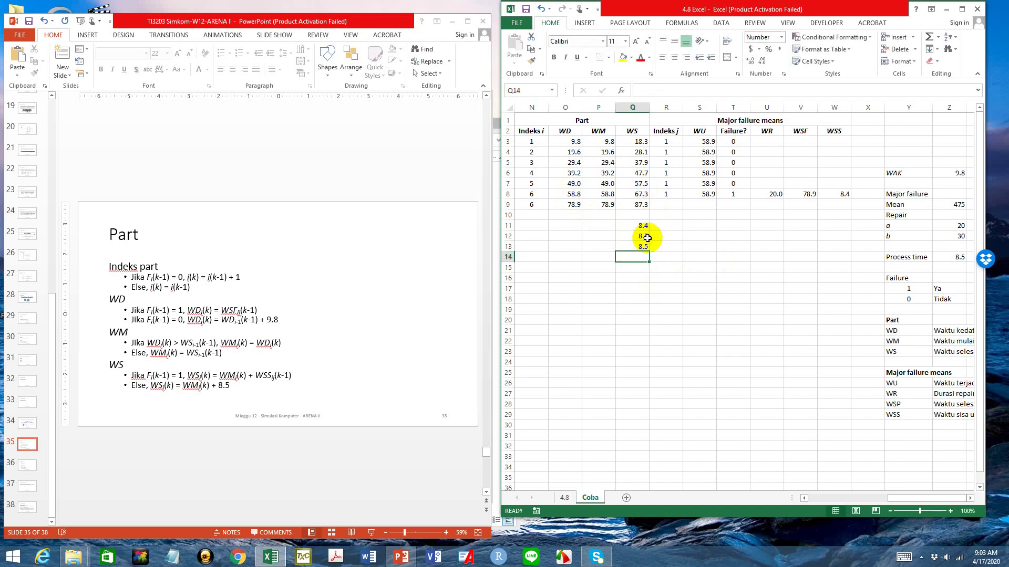
Step: Compare the check differences with their WM and WS source cells, then clear the check formulas in Q11:Q13
click(642, 247)
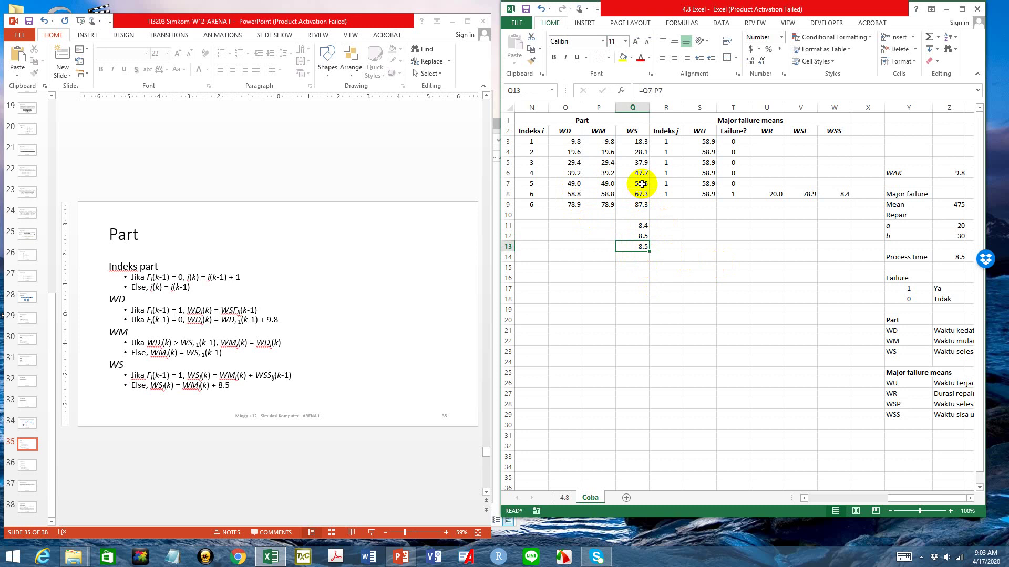
drag(642, 184, 607, 183)
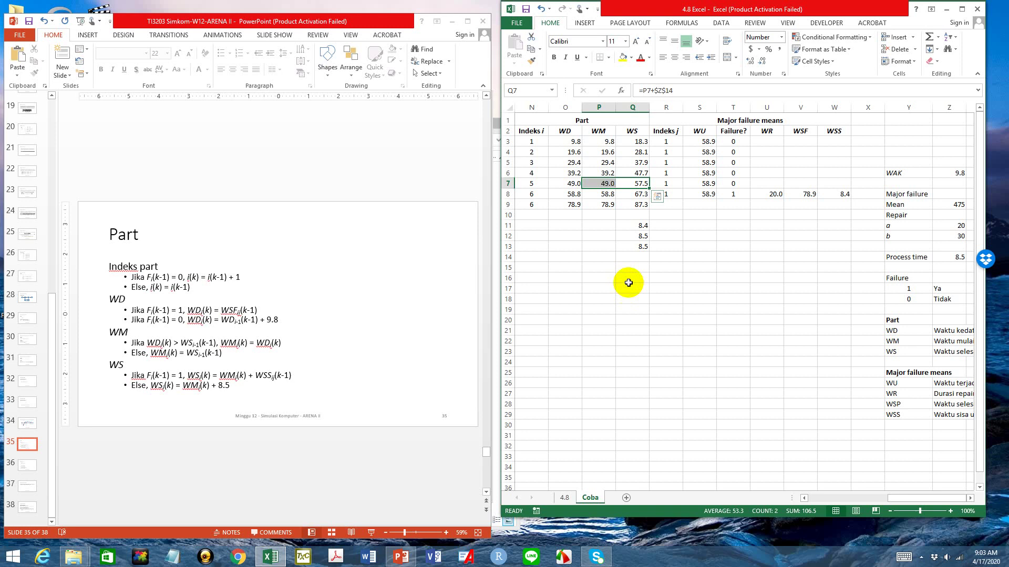
click(642, 226)
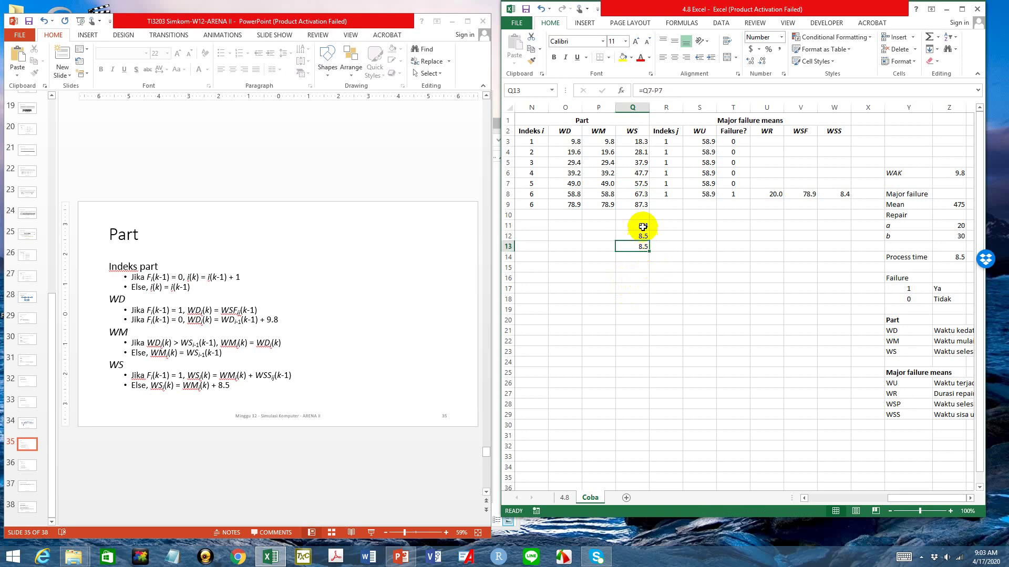
drag(639, 205, 608, 203)
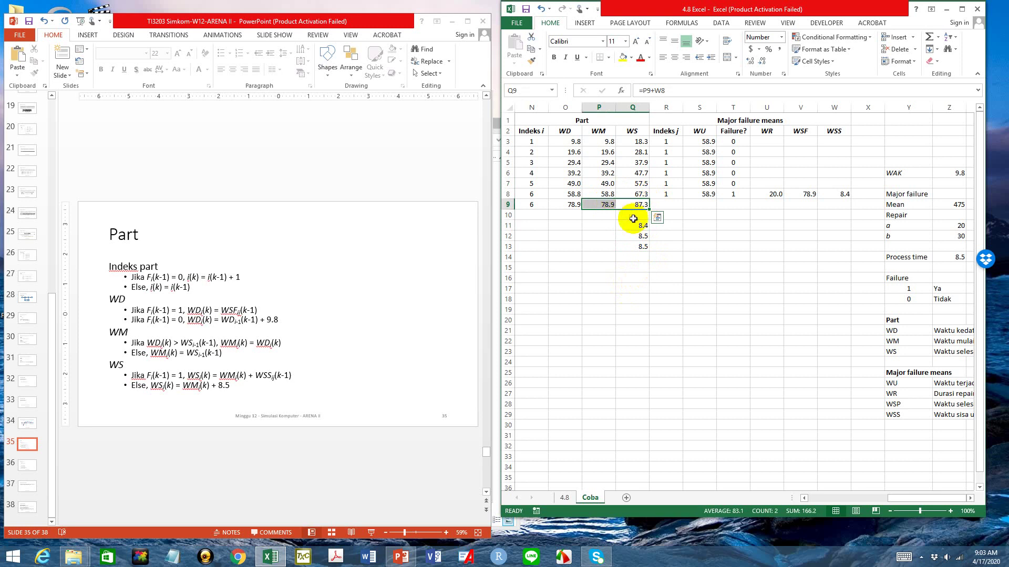
drag(638, 223, 638, 245)
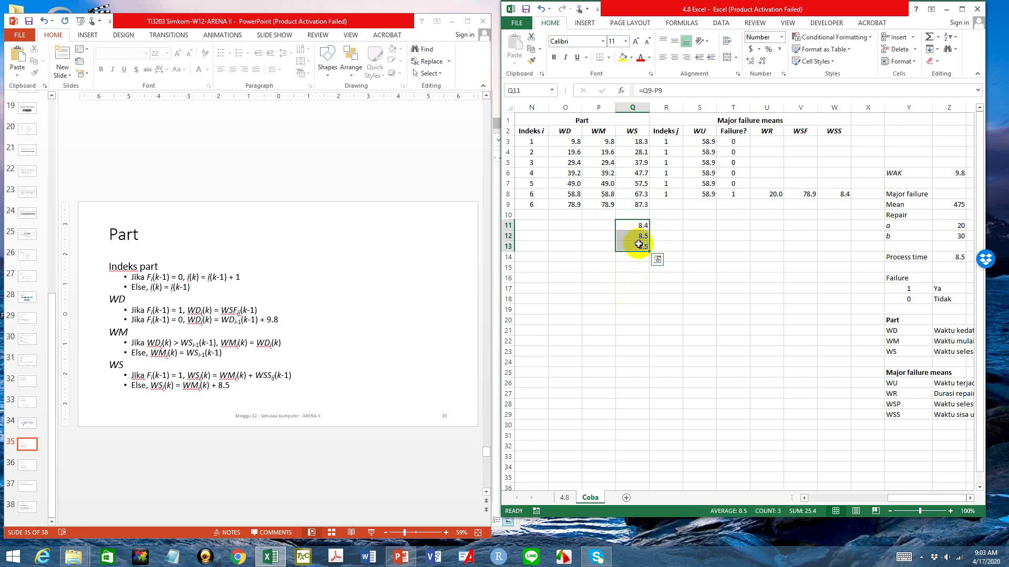
key(Delete)
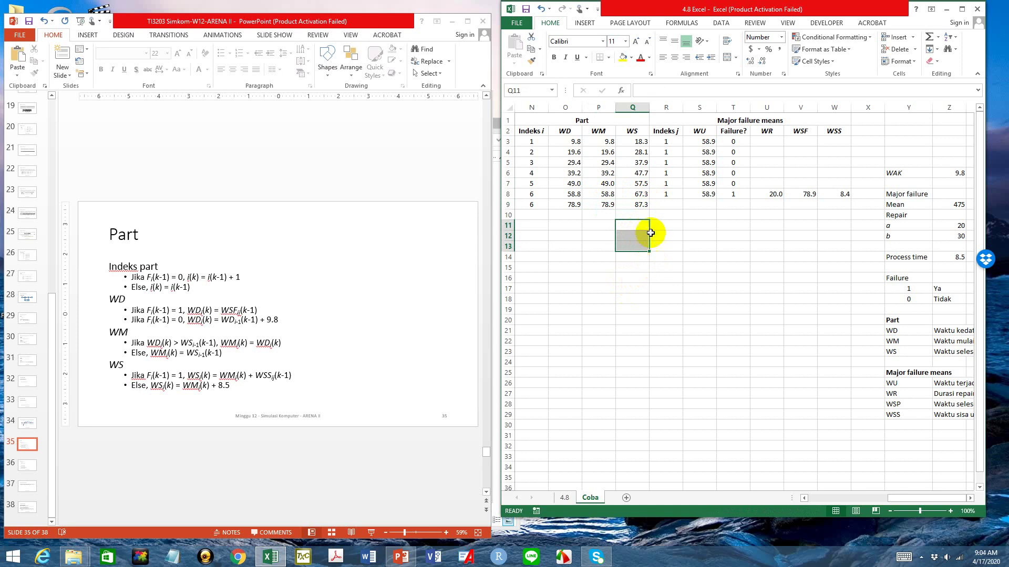
Step: Enter Indeks j 2 in R9 and link the seventh row's WU in S9 to the second failure's uptime with =I4
click(671, 207)
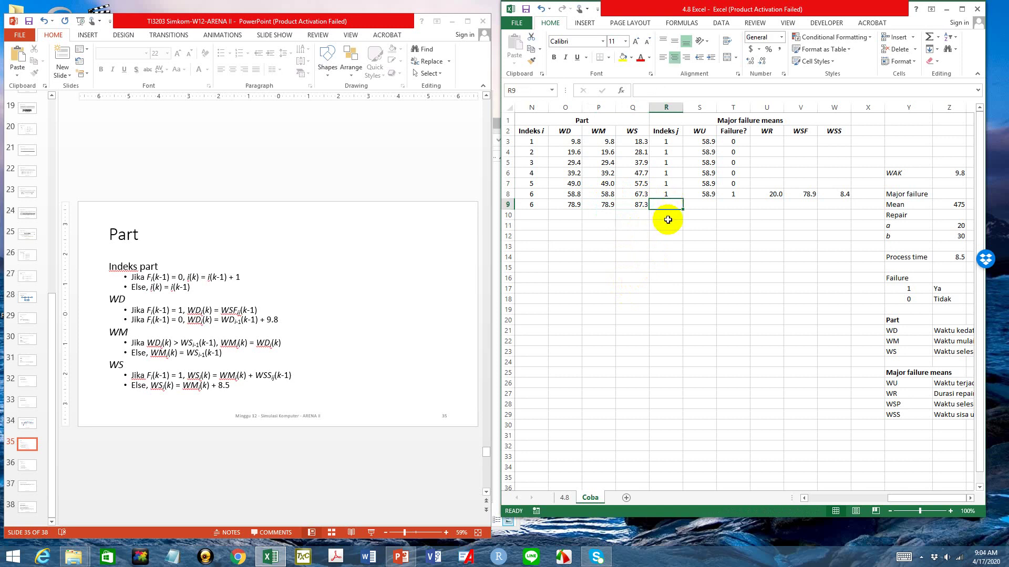
text(2)
click(670, 245)
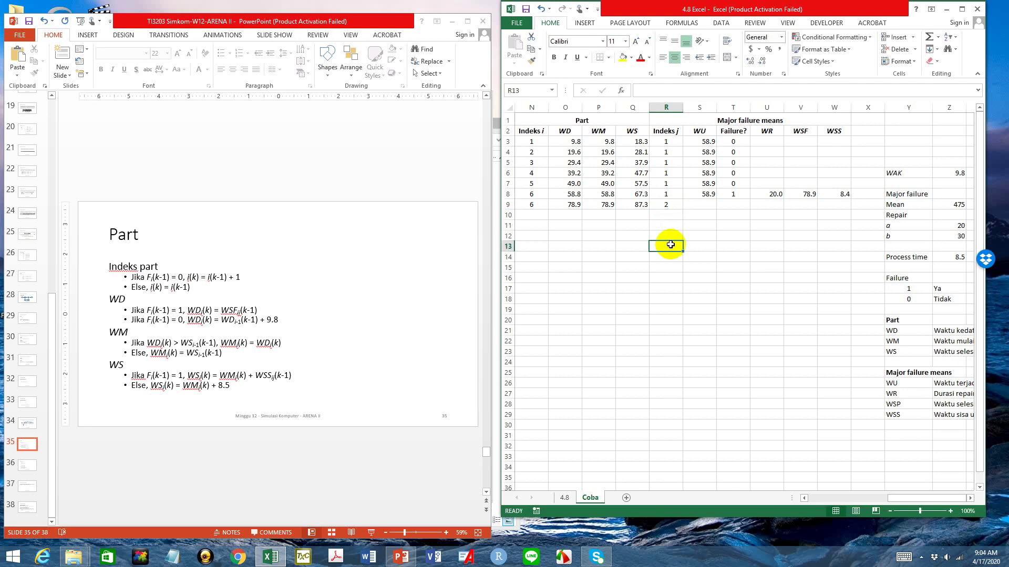
click(699, 206)
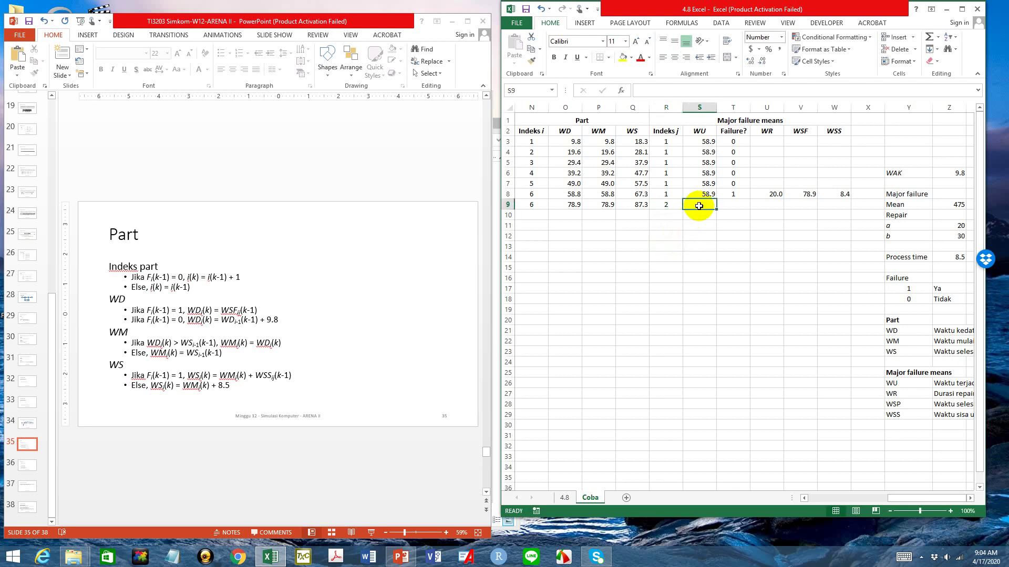
text(=)
drag(896, 501, 838, 432)
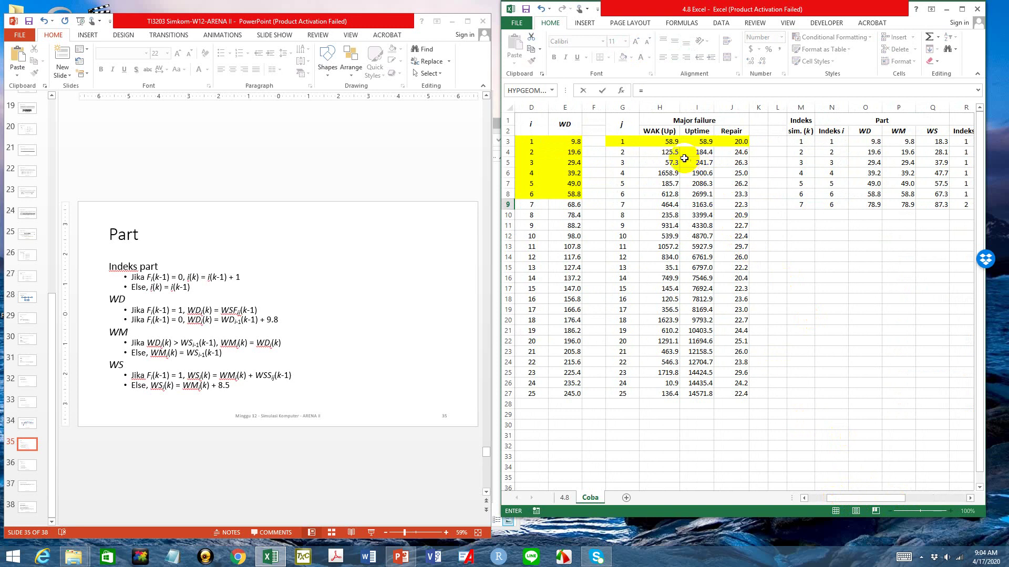
click(706, 156)
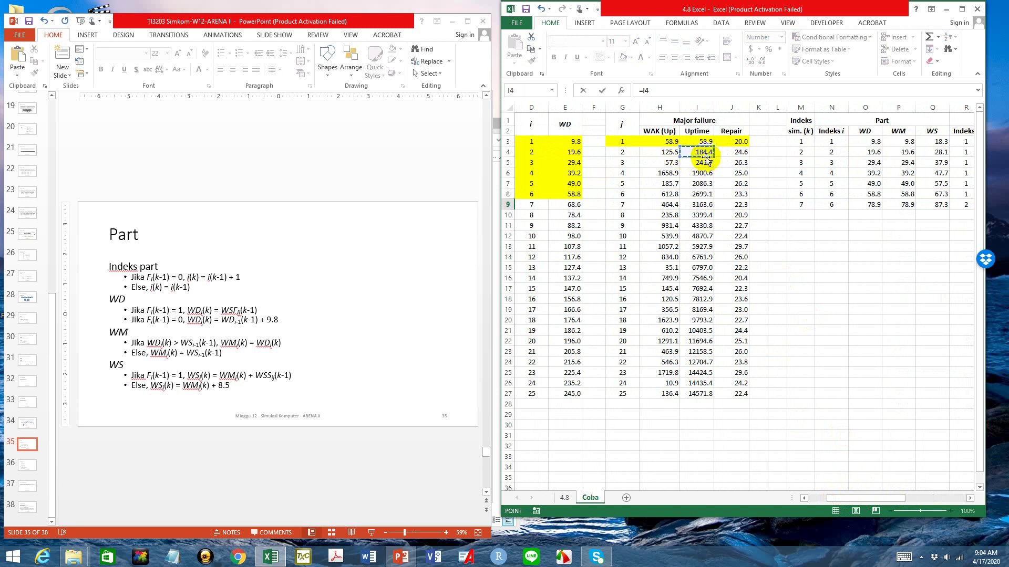
key(Return)
Step: Copy the Failure? formula from T8 down to the seventh simulation row in T9
drag(910, 496, 938, 499)
click(804, 195)
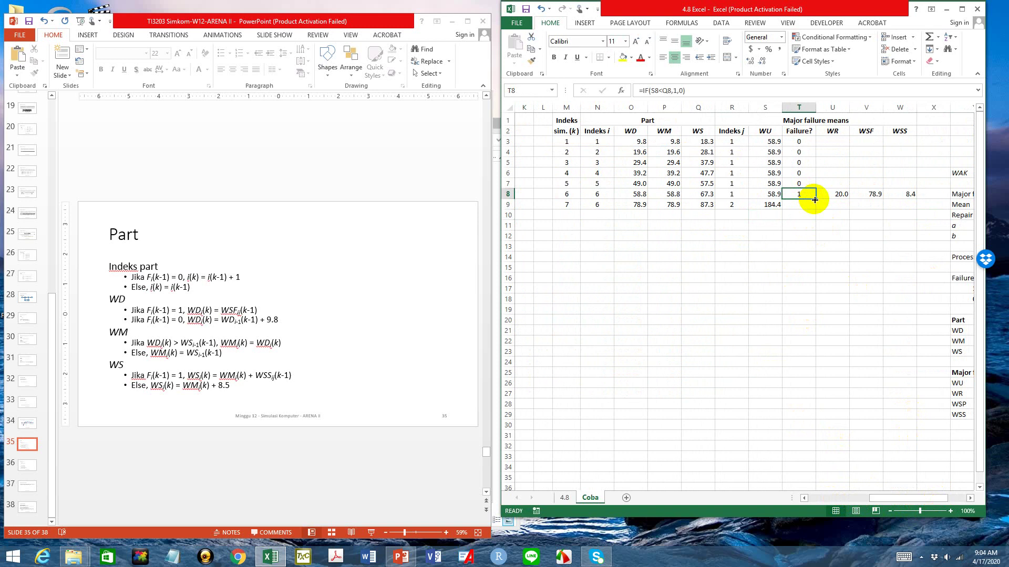
drag(815, 199, 815, 208)
click(800, 256)
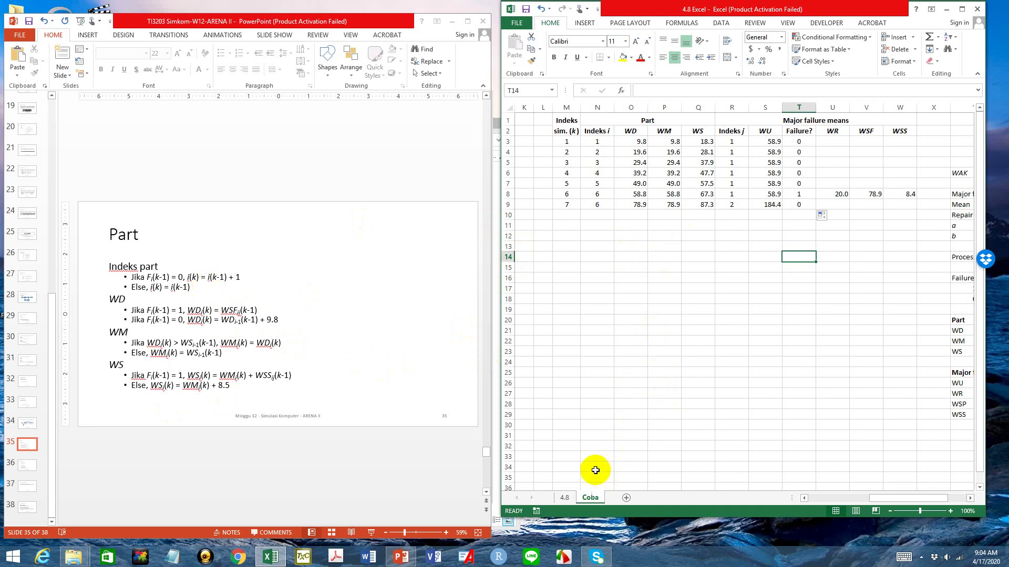
Step: Switch to the 4.8 sheet to examine its completed simulation rows
click(564, 497)
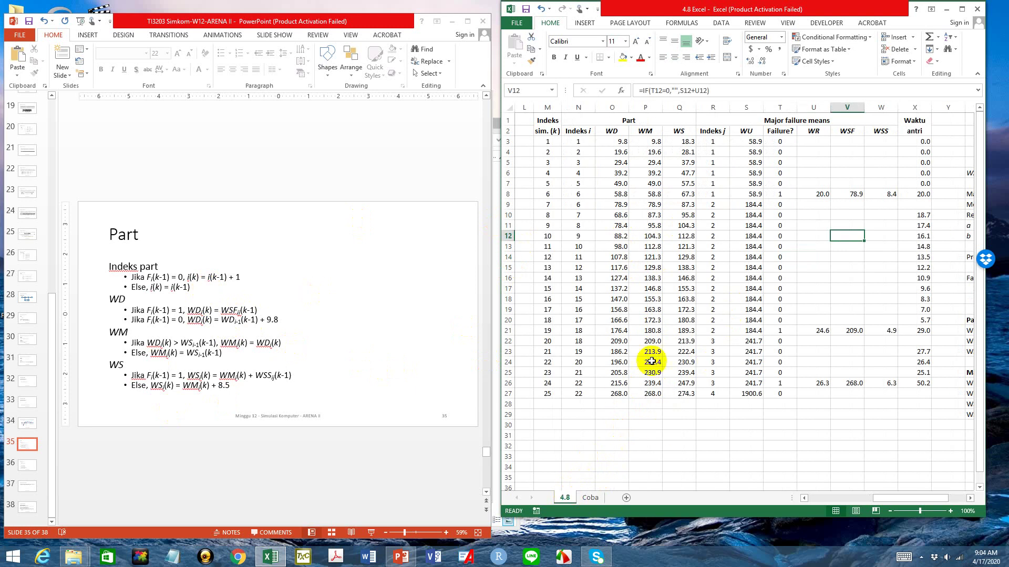